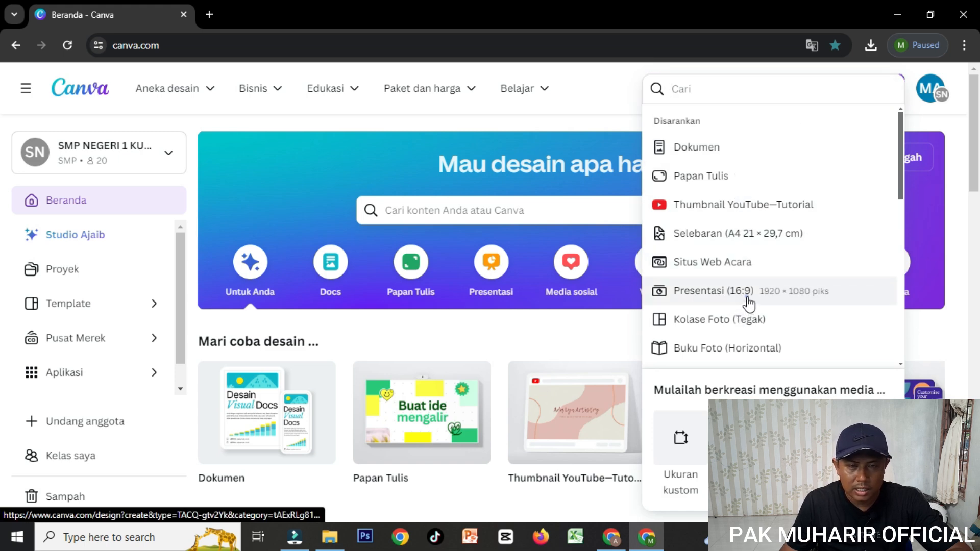
Create a blank Presentasi (16:9) design and open the elements library
click(746, 301)
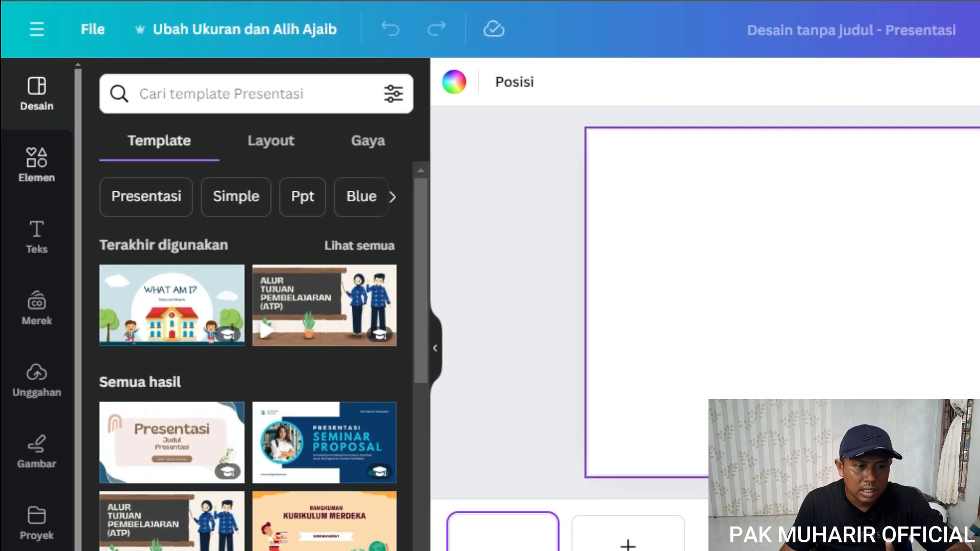
click(27, 176)
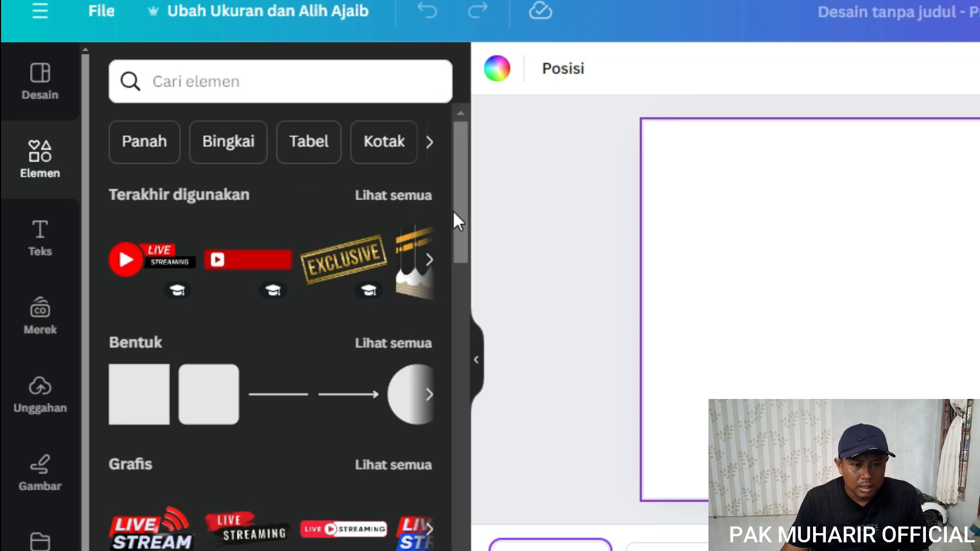
mouse_move(455, 218)
mouse_down()
mouse_move(465, 295)
mouse_move(461, 205)
mouse_up()
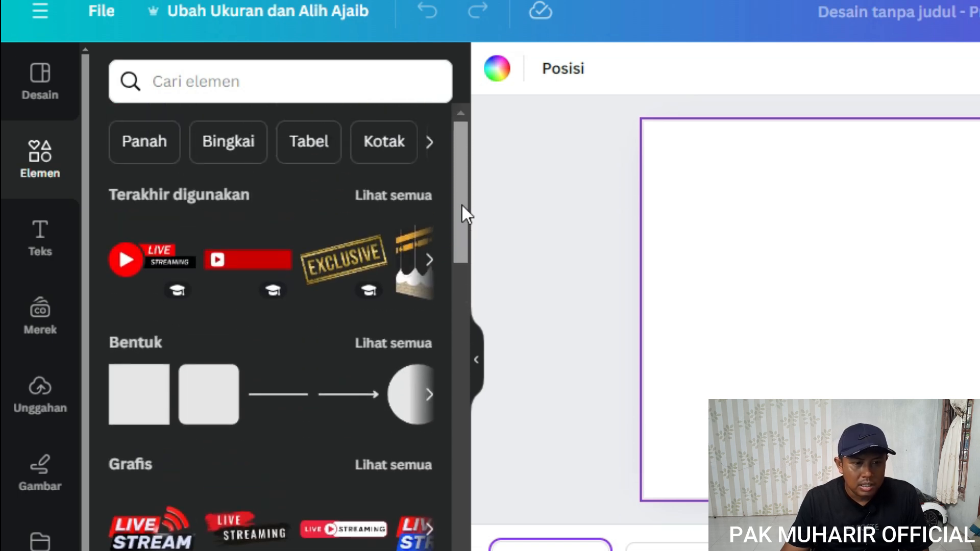
Browse the Panah elements by graphics, photos and videos, and return to the general elements overview
click(136, 145)
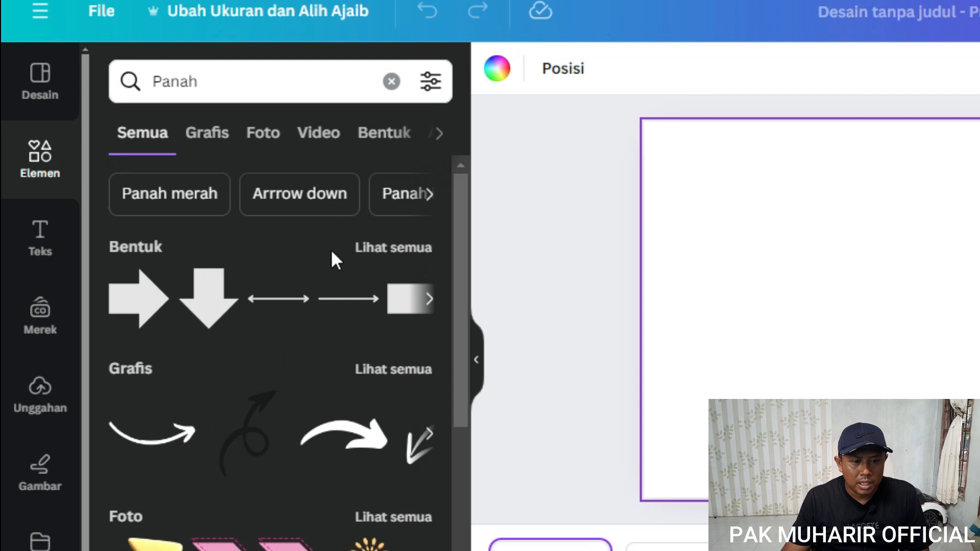
click(211, 146)
click(272, 144)
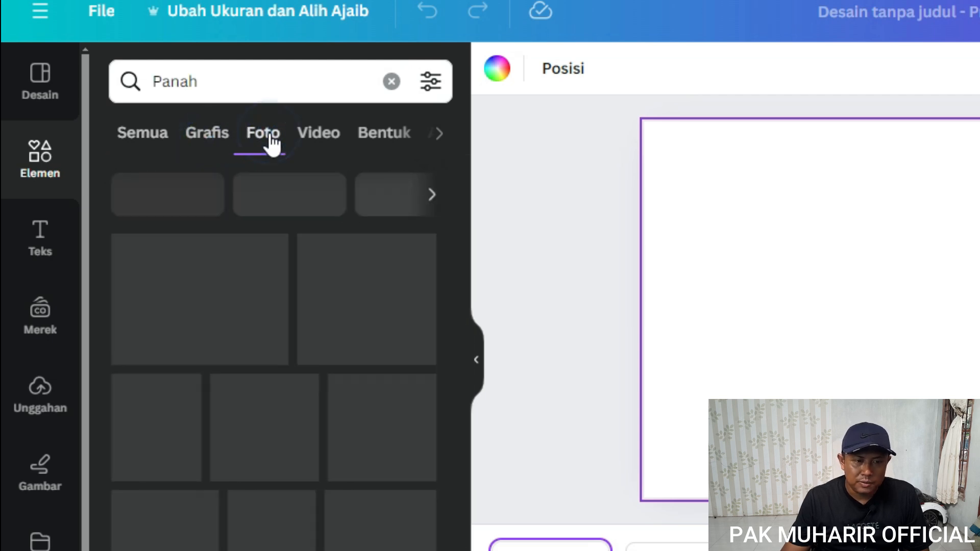
click(312, 146)
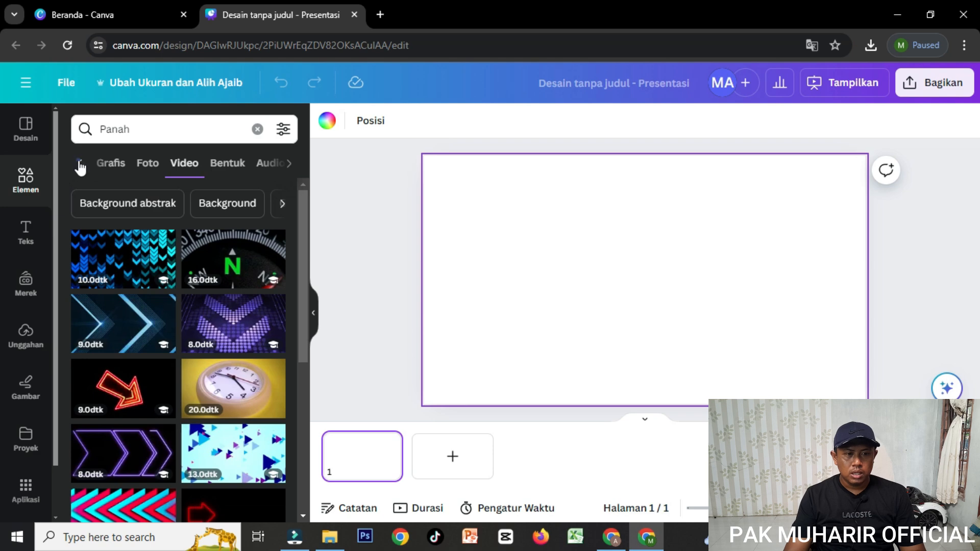
click(80, 162)
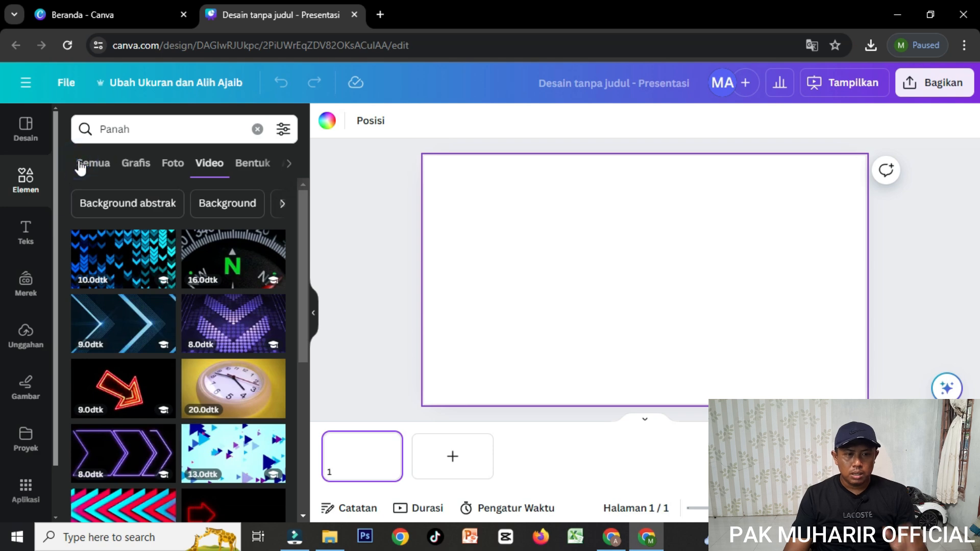
click(20, 189)
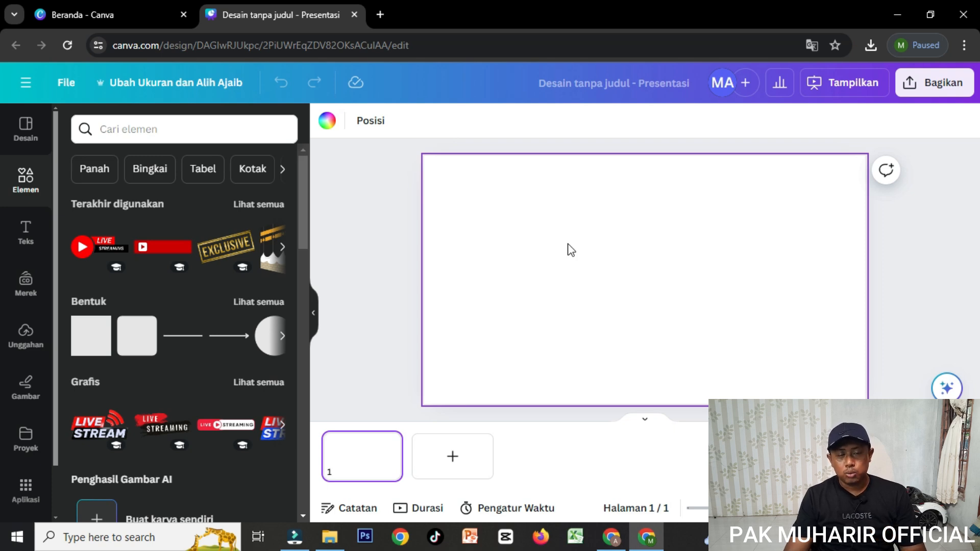
Set the page background to the solid dark navy colour #0A0B50
click(570, 257)
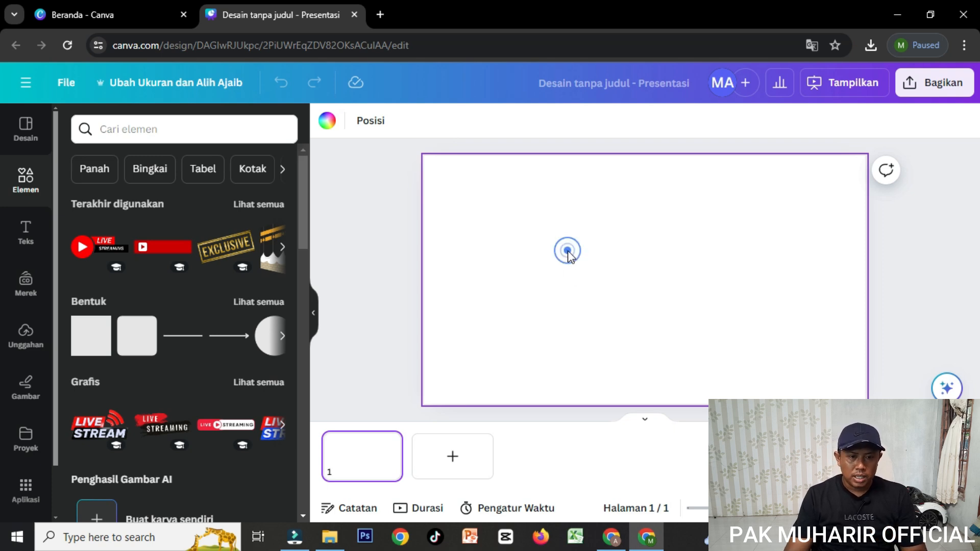
click(325, 122)
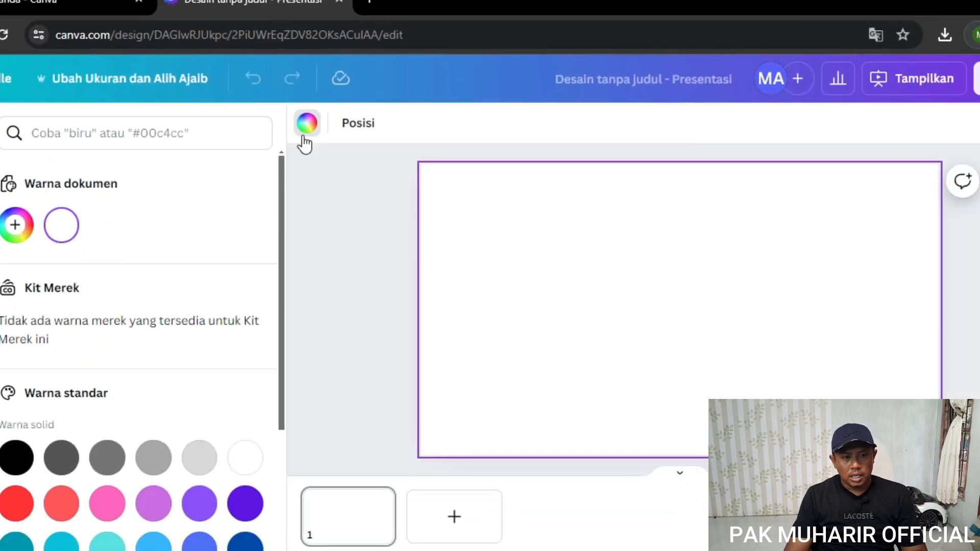
mouse_move(41, 226)
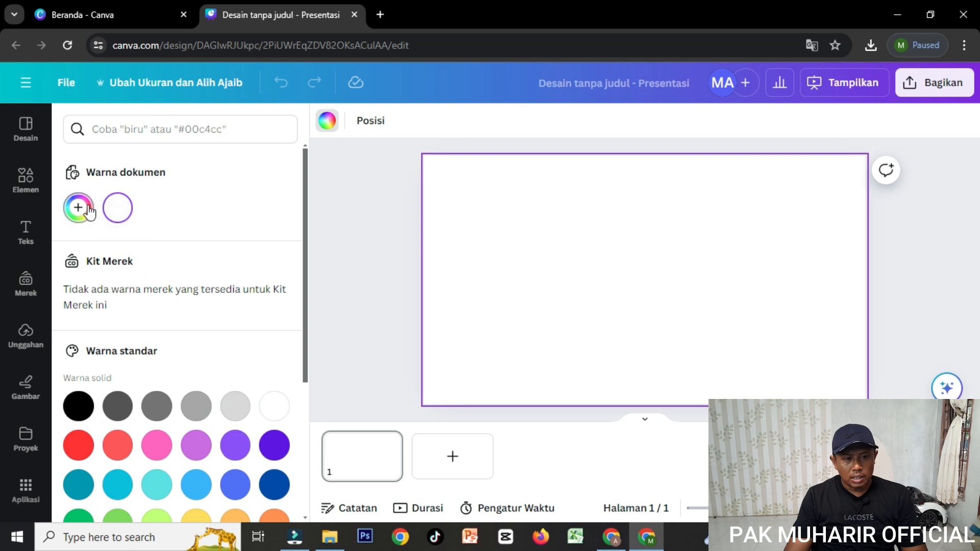
click(118, 215)
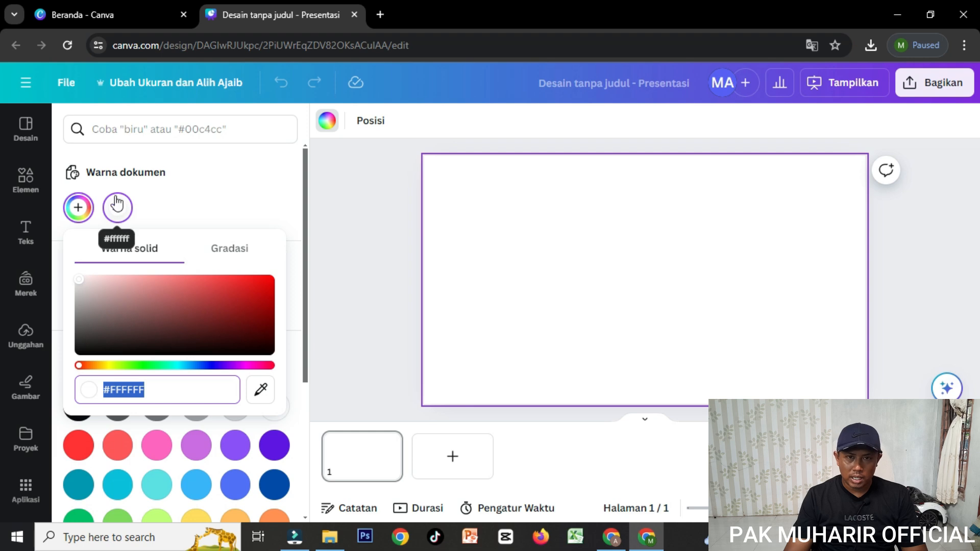
click(265, 282)
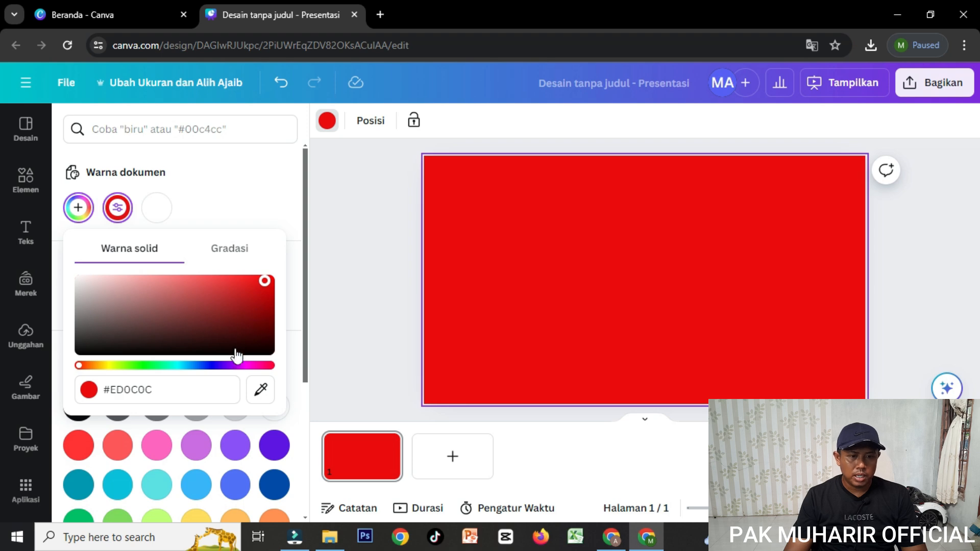
click(207, 365)
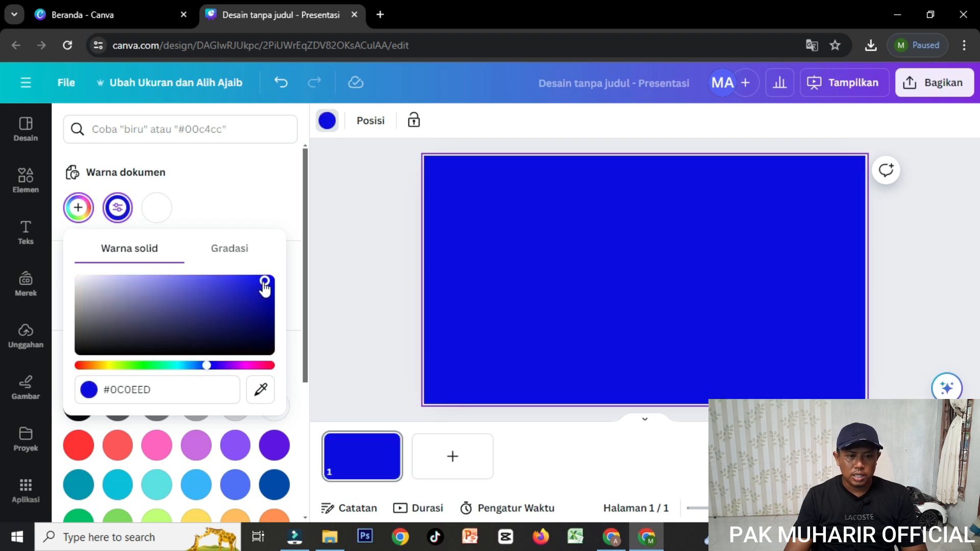
drag(264, 281, 241, 304)
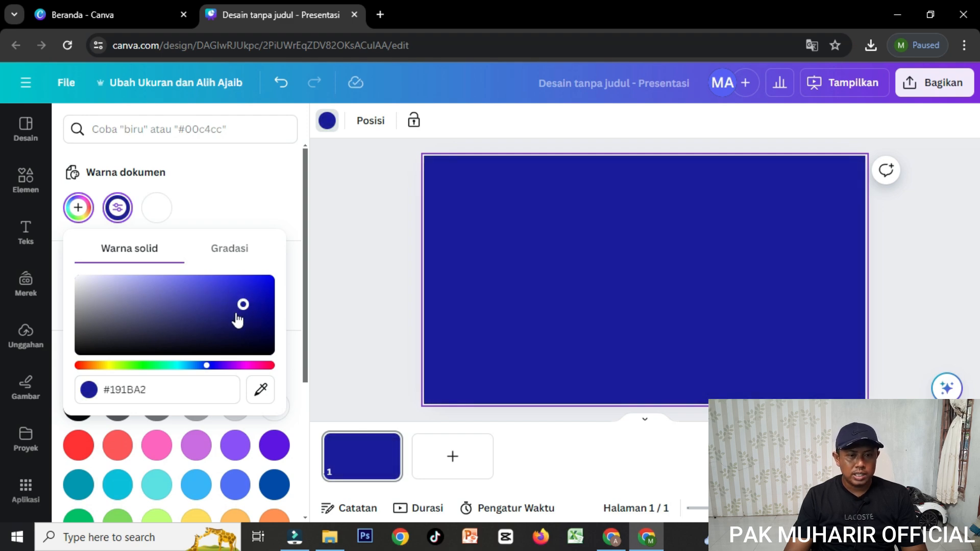
drag(244, 306, 249, 330)
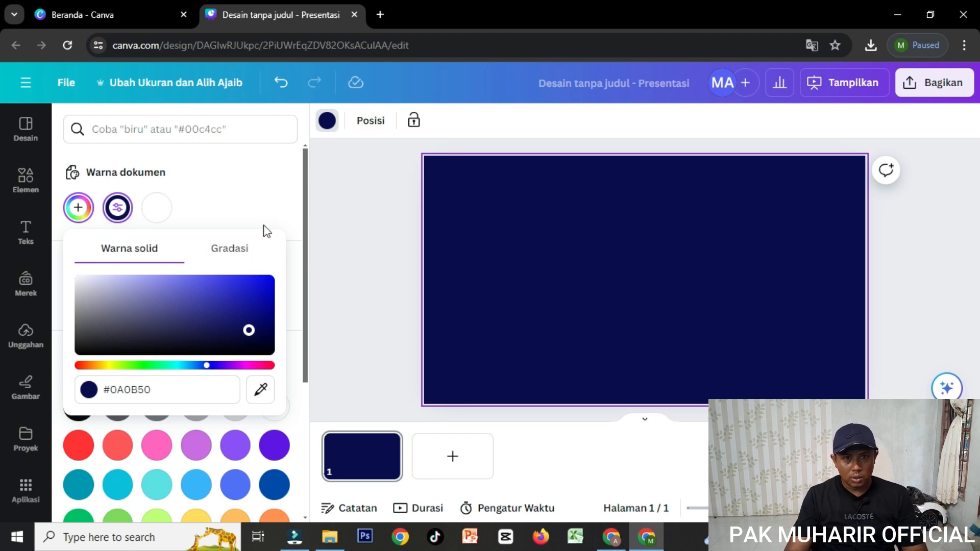
Switch the page background to a gradient and try the vertical, diagonal, radial and corner styles
click(239, 256)
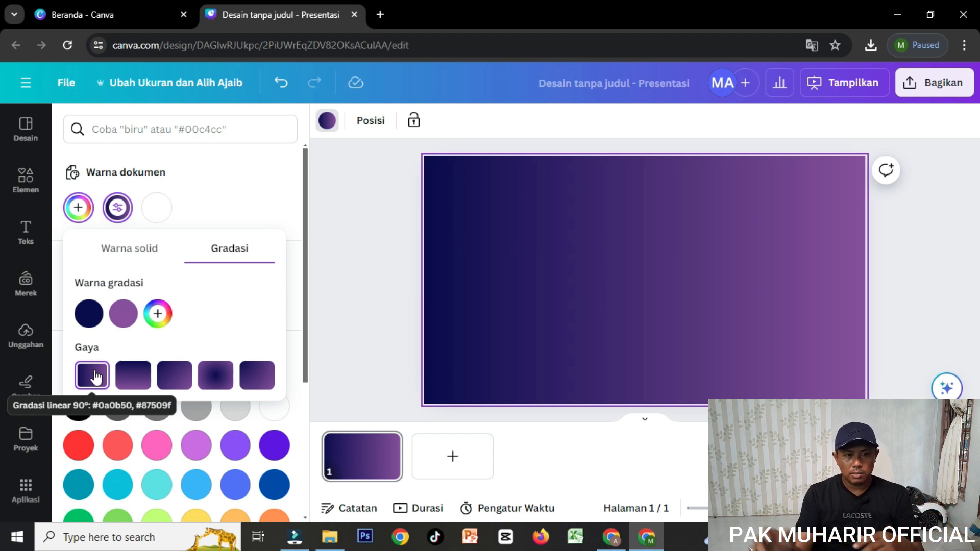
click(138, 374)
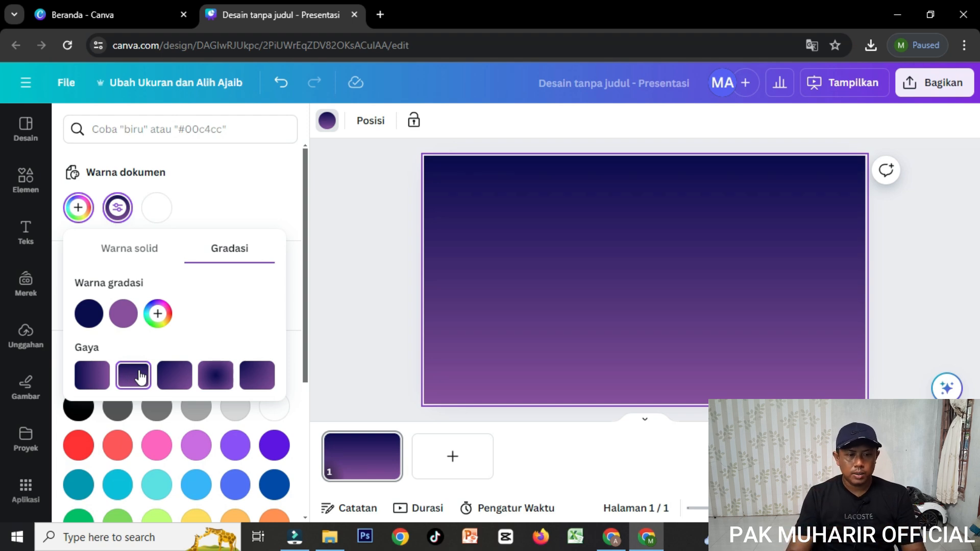
click(175, 375)
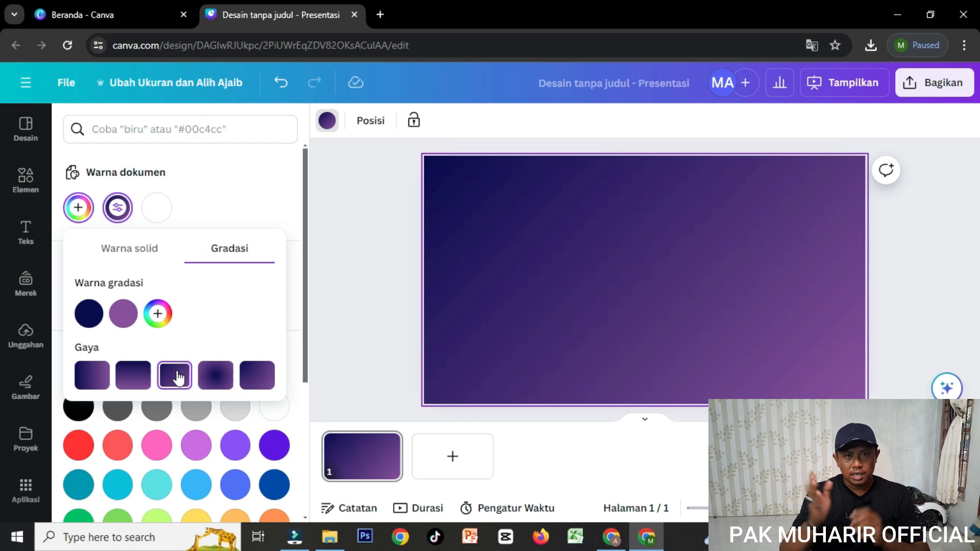
click(215, 376)
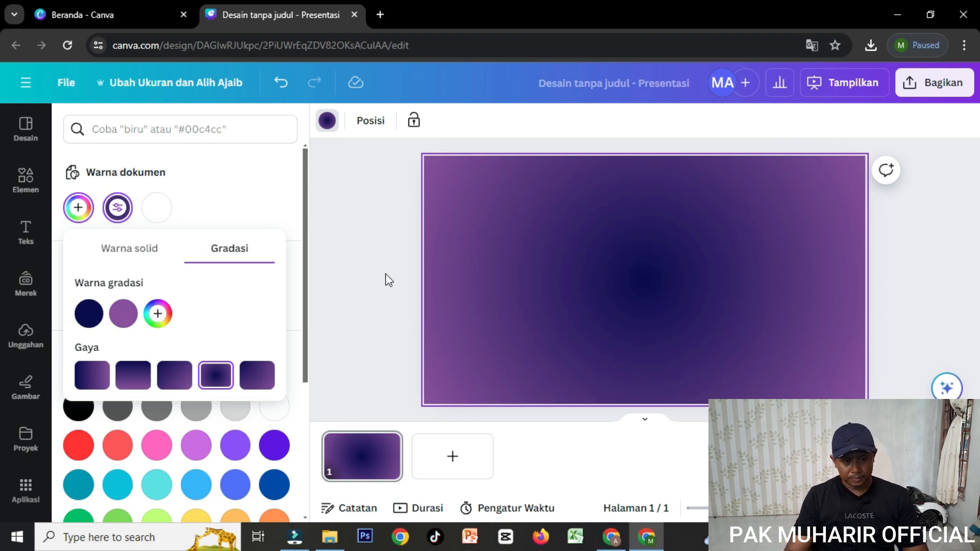
click(266, 378)
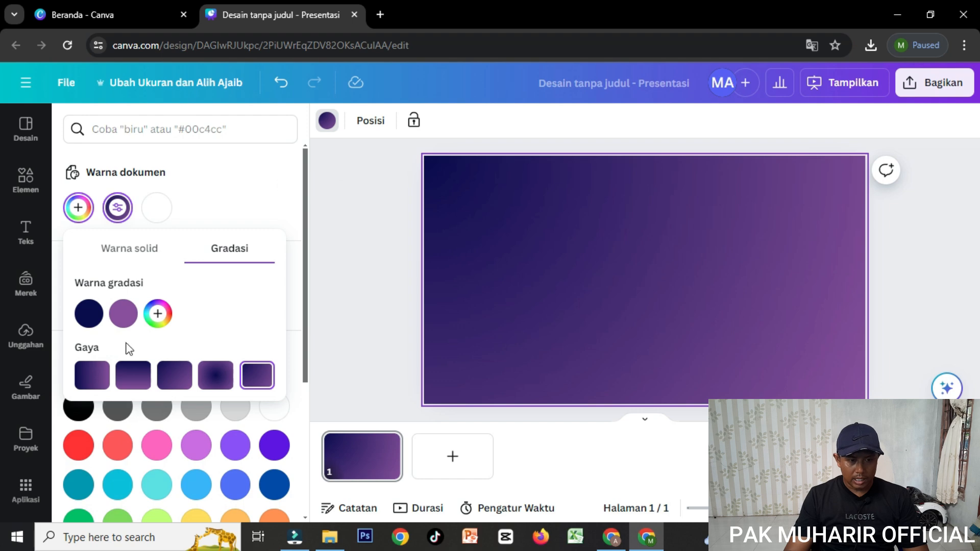
Apply the 90° linear gradient style and set the gradient's second colour to dark purple #5D1080
click(93, 379)
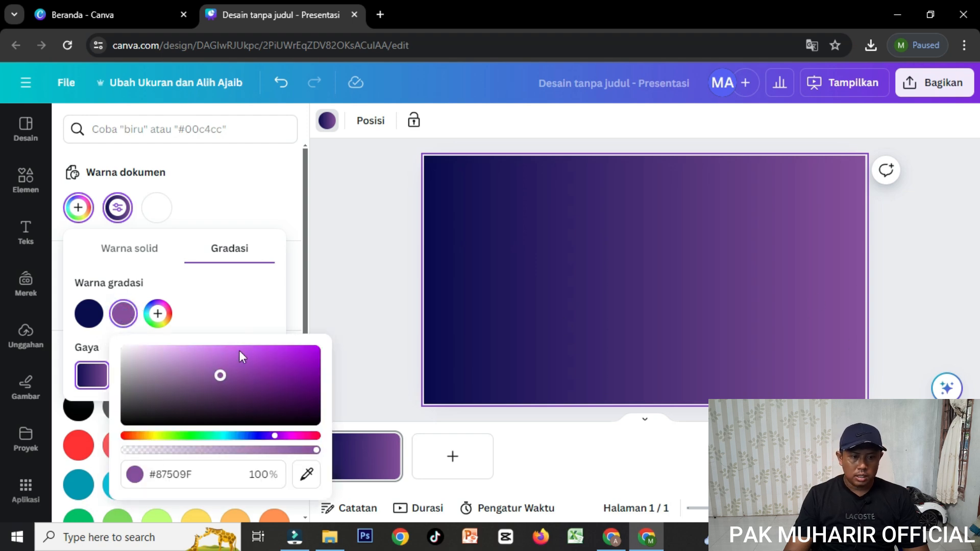
drag(220, 376, 296, 385)
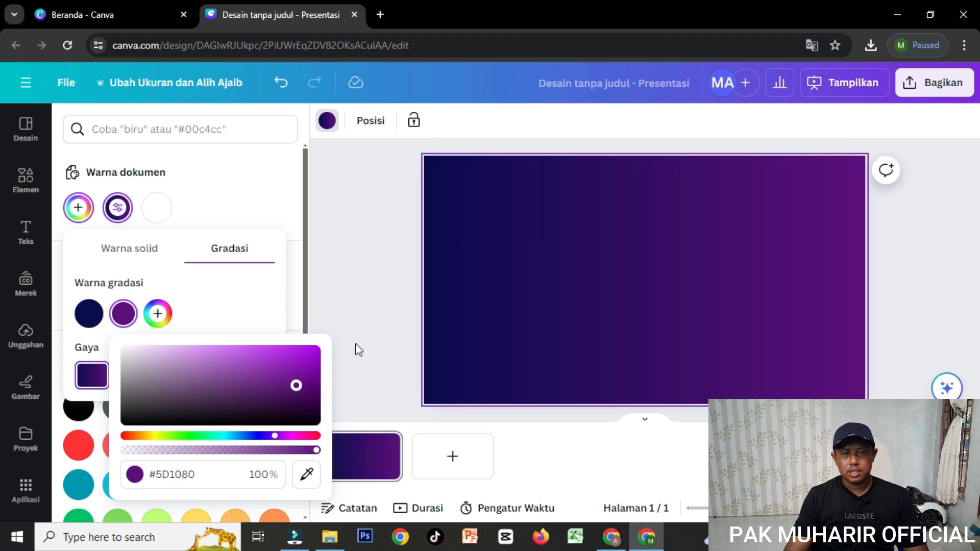
click(254, 203)
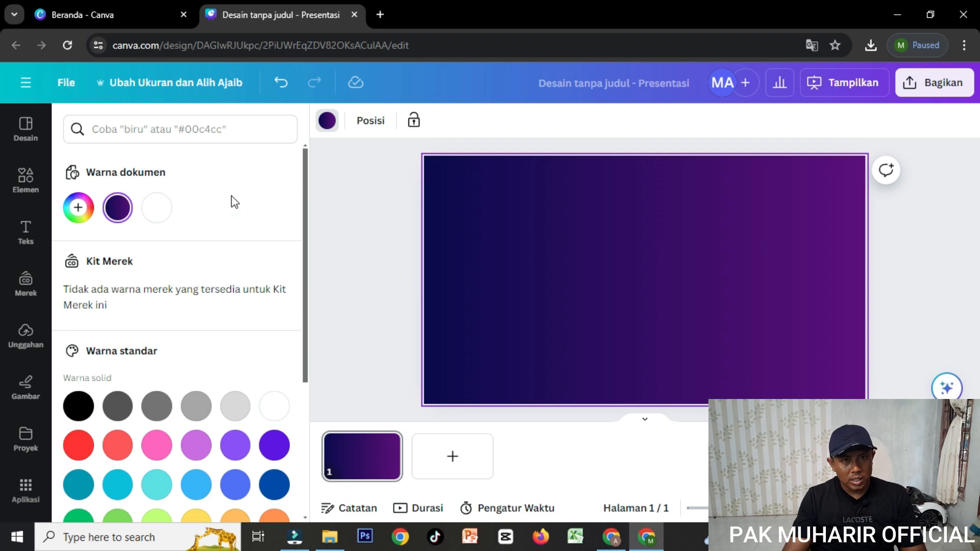
Add a heading reading "JUDUL" and move it to the upper part of the slide, centred horizontally
click(26, 234)
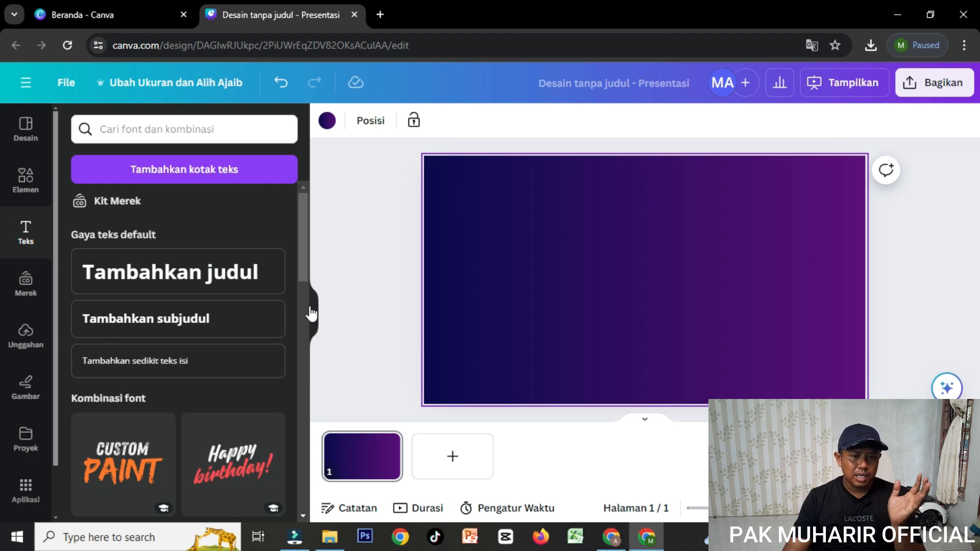
click(201, 275)
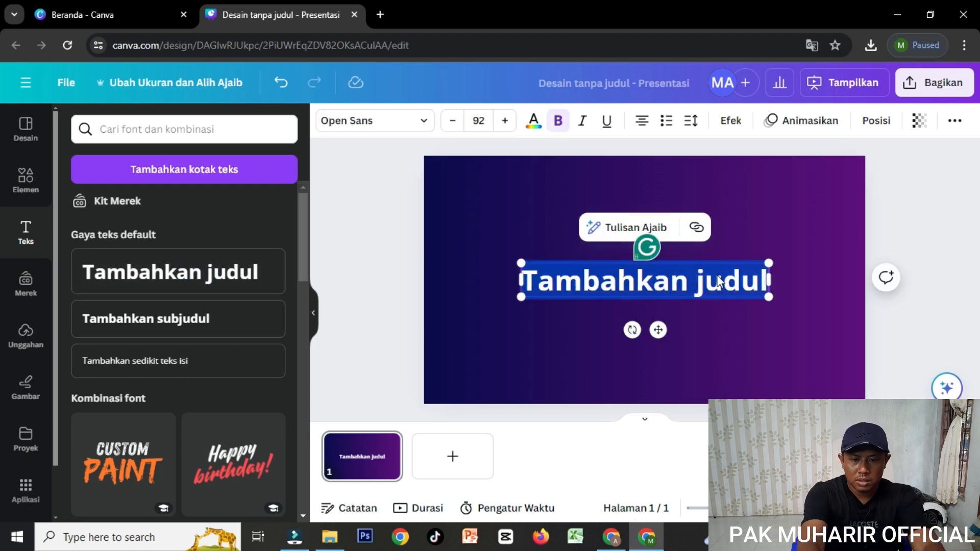
text(jud)
key(BackSpace)
key(BackSpace)
key(BackSpace)
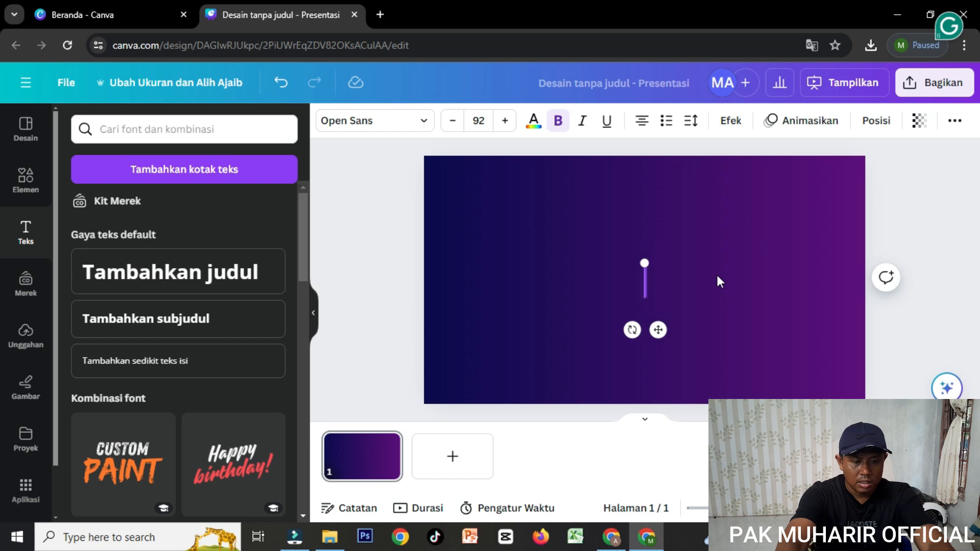
text(JUDUL)
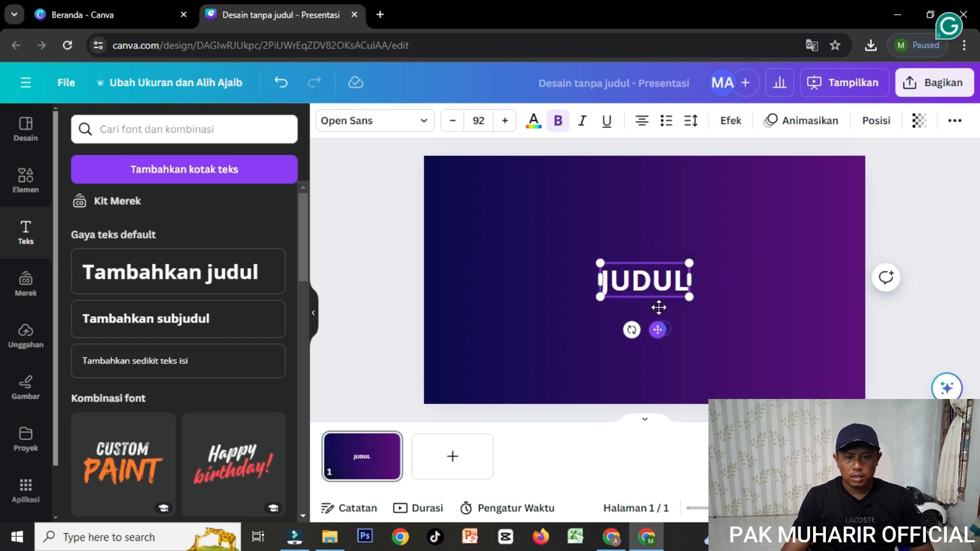
drag(658, 329, 662, 259)
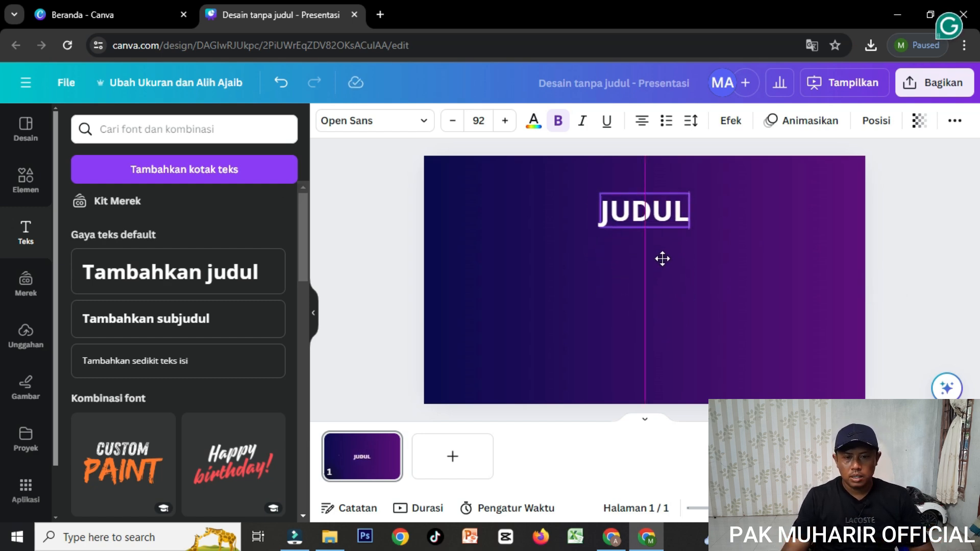
Add a subheading reading "SUB JUDUL" directly below the JUDUL heading
click(211, 326)
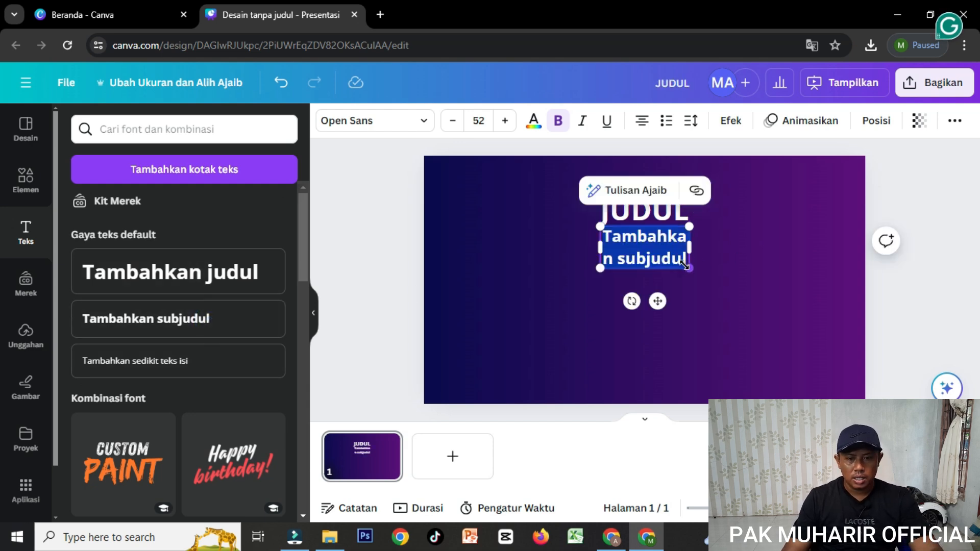
text(SUB)
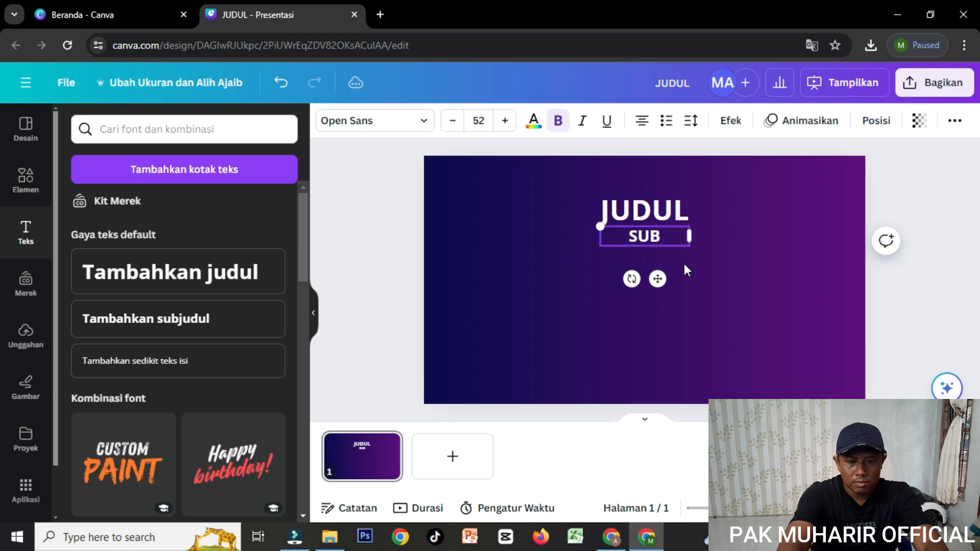
text( JUDU)
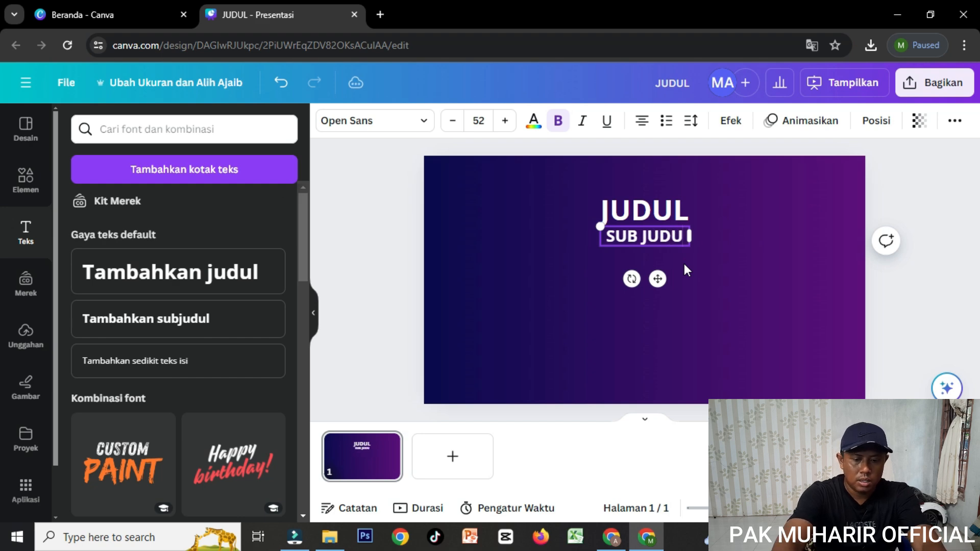
text(L)
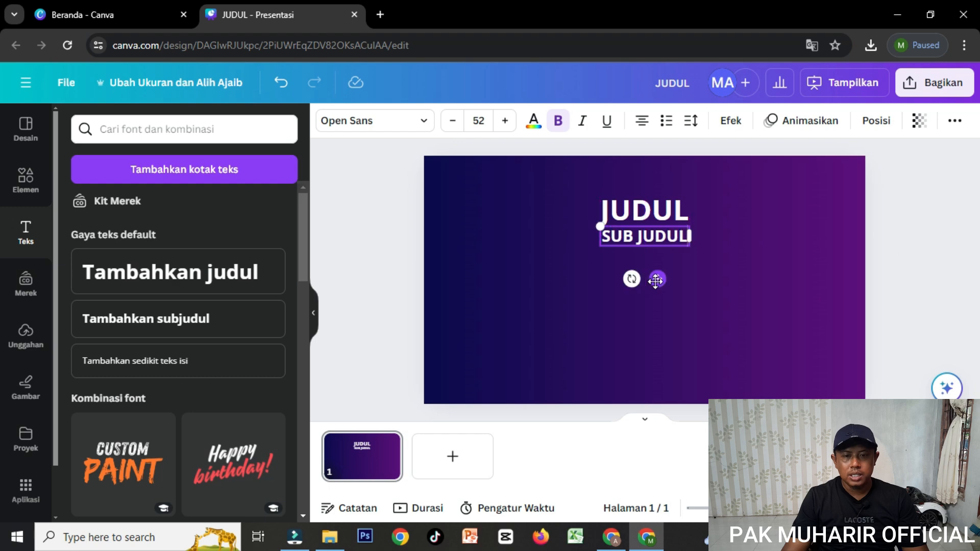
click(861, 271)
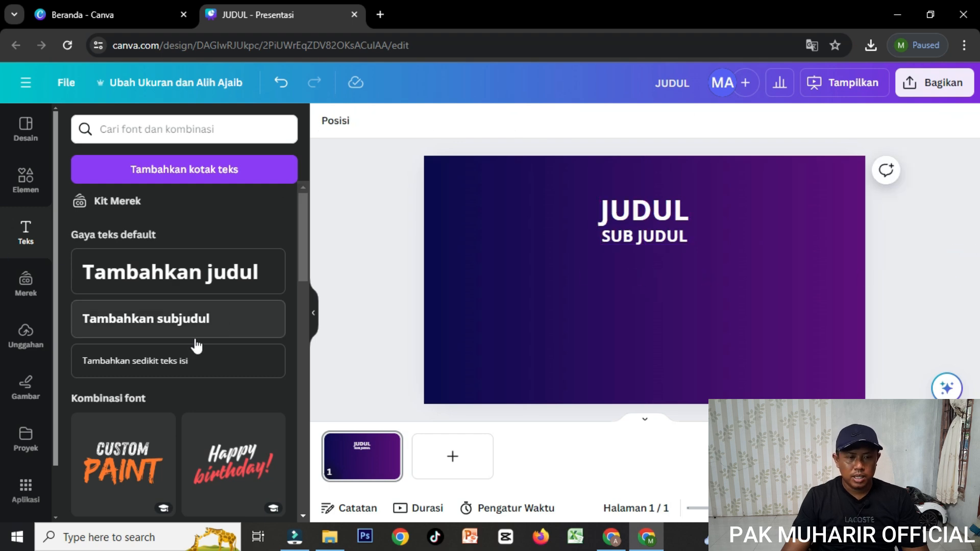
Add body text reading "TEKS ISI" below the subheading and nudge it slightly left
click(168, 365)
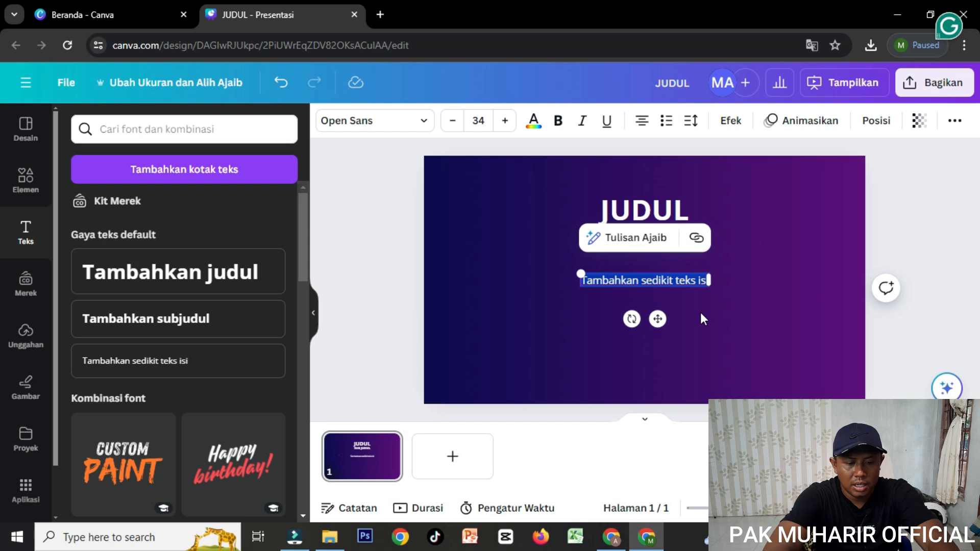
text(TEKS IS)
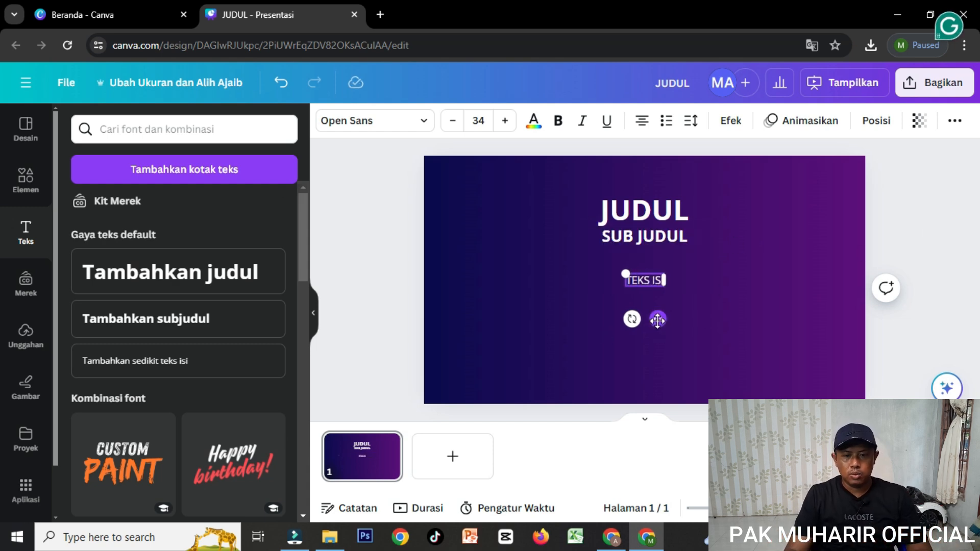
drag(657, 319, 654, 319)
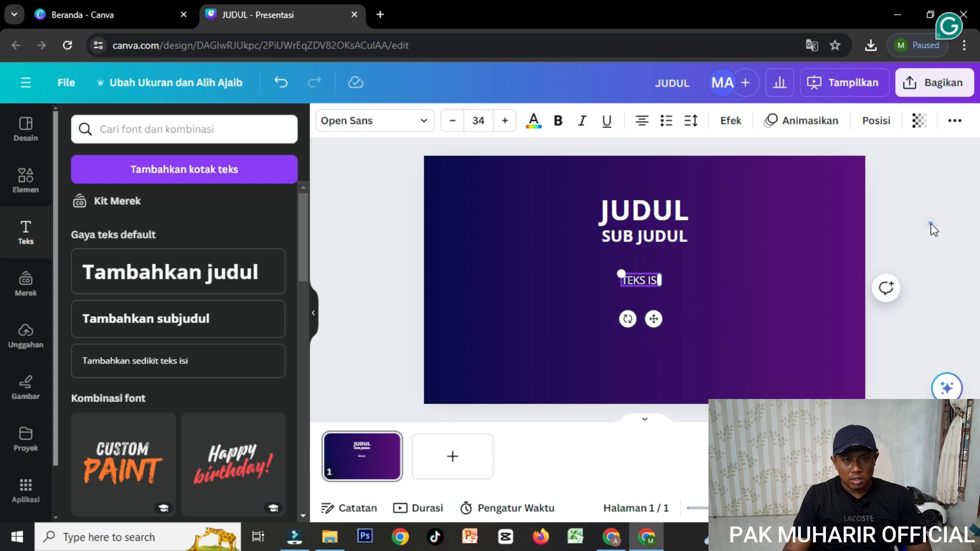
click(931, 228)
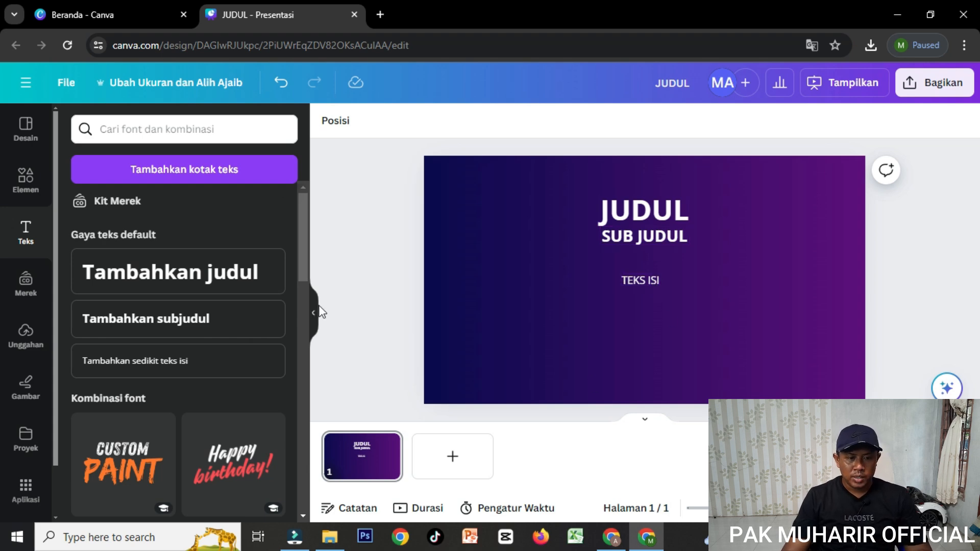
Insert the orange-and-white "CUSTOM PAINT" font combination on the slide
drag(301, 234, 301, 270)
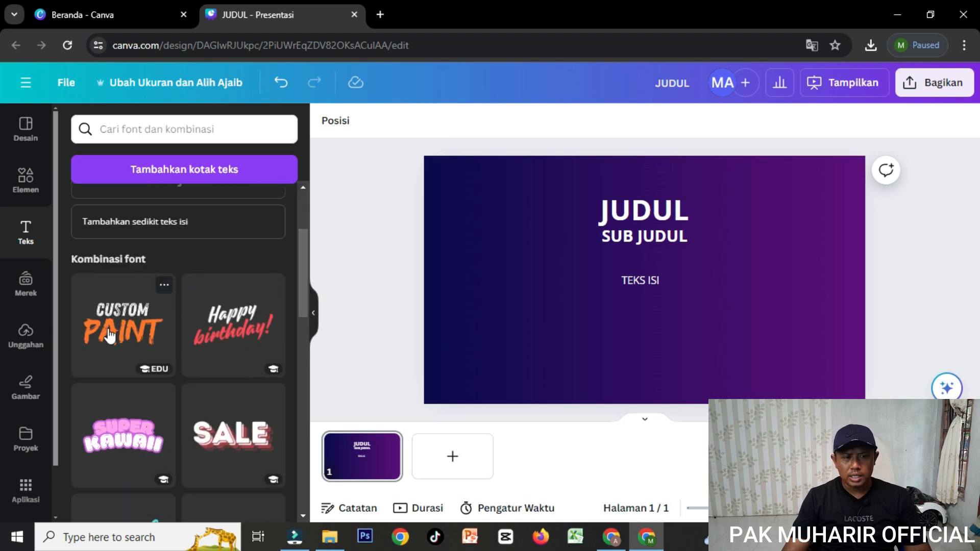
mouse_move(108, 336)
mouse_down()
mouse_move(549, 304)
mouse_move(492, 258)
mouse_move(504, 306)
mouse_up()
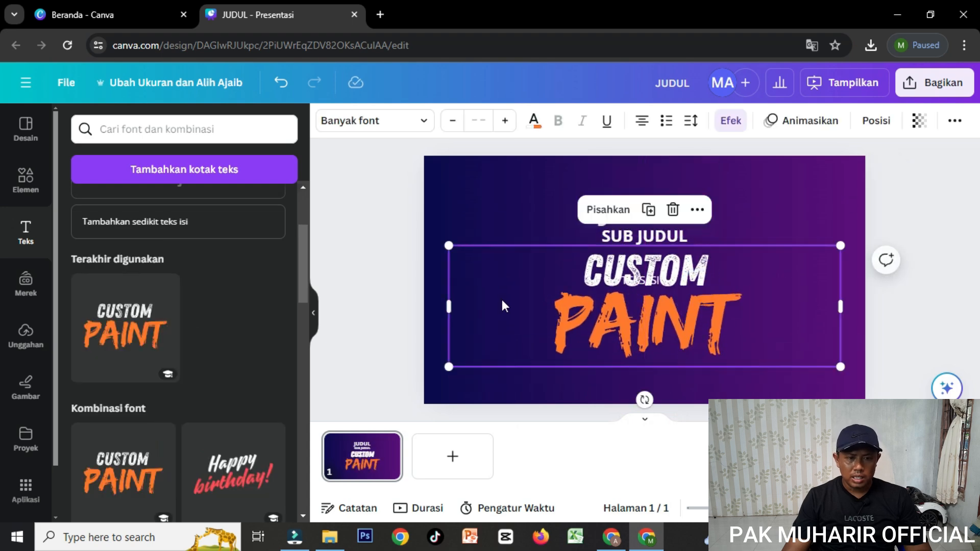
Examine the other ready-made font combinations and the recently used text styles
mouse_move(157, 376)
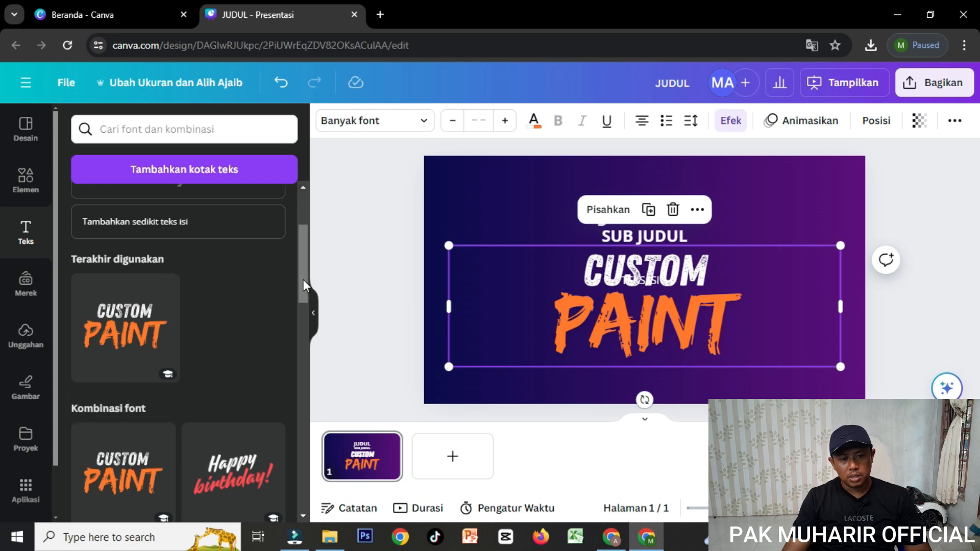
scroll(303, 284, down, 1)
mouse_move(182, 320)
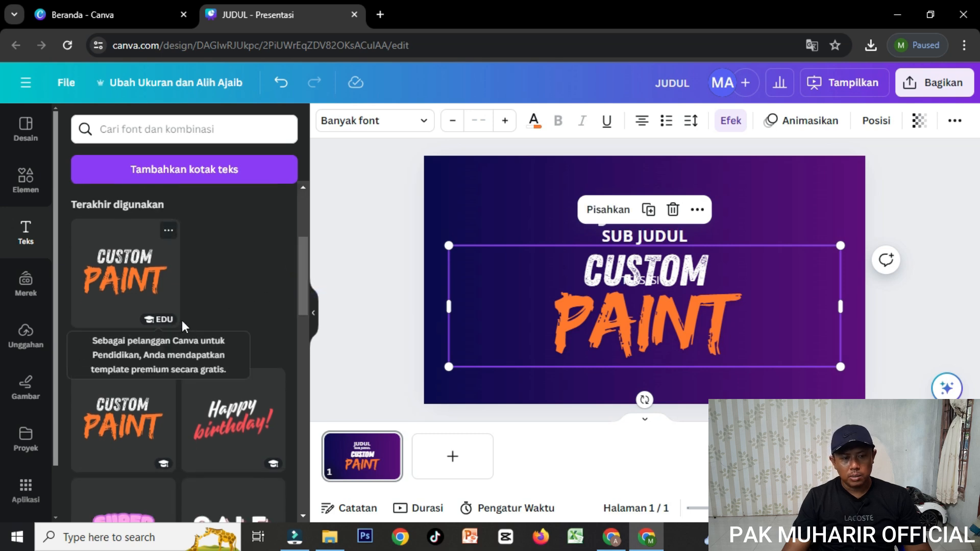
scroll(306, 269, up, 1)
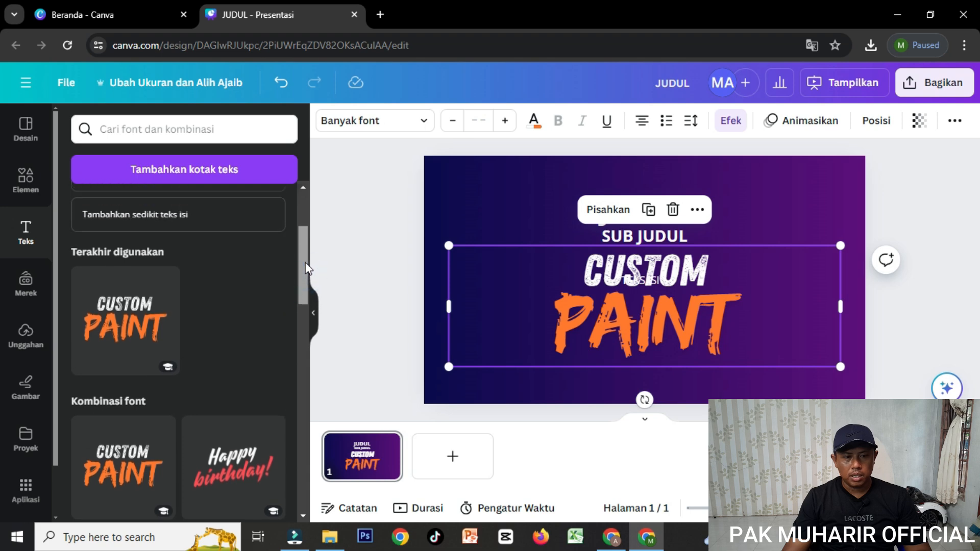
scroll(306, 266, up, 1)
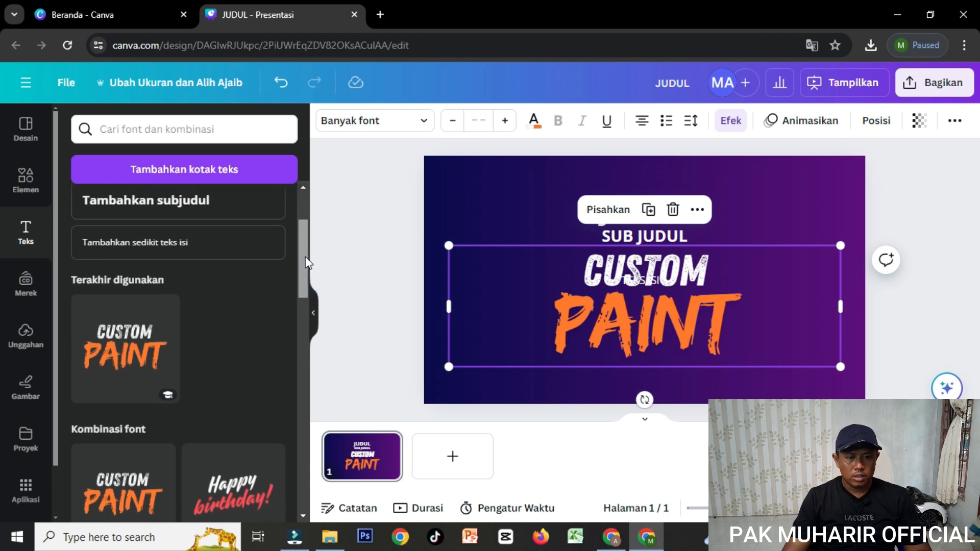
scroll(306, 290, down, 2)
scroll(306, 271, up, 1)
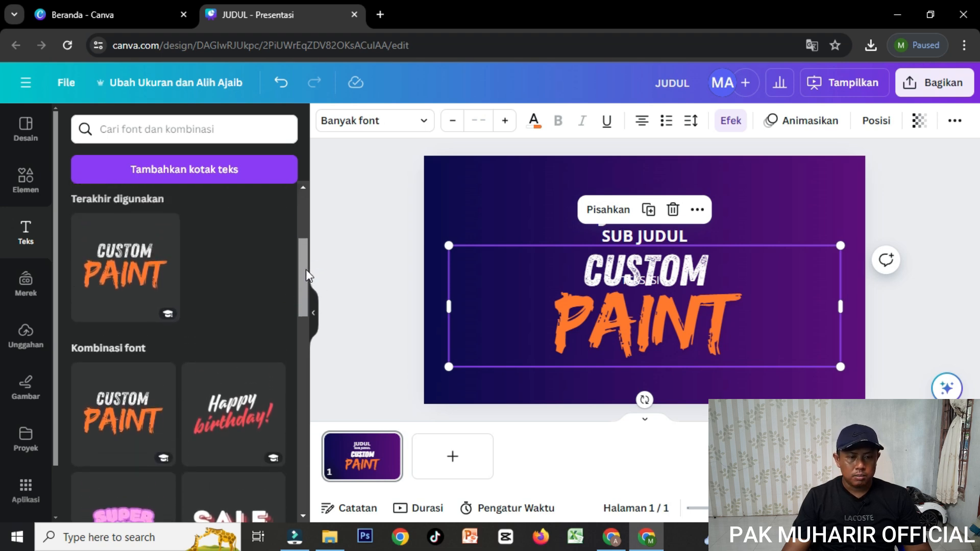
scroll(305, 268, up, 2)
drag(304, 265, 294, 365)
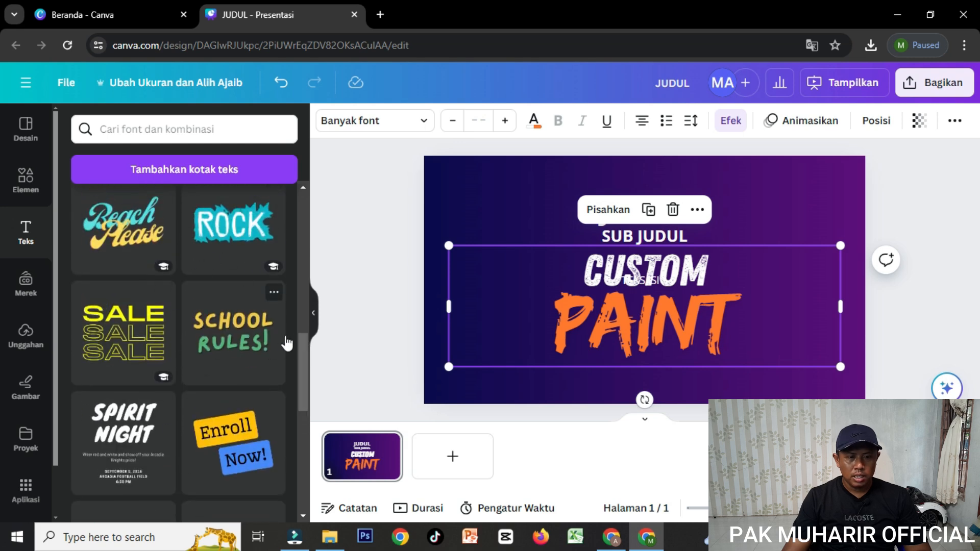
drag(305, 331, 334, 227)
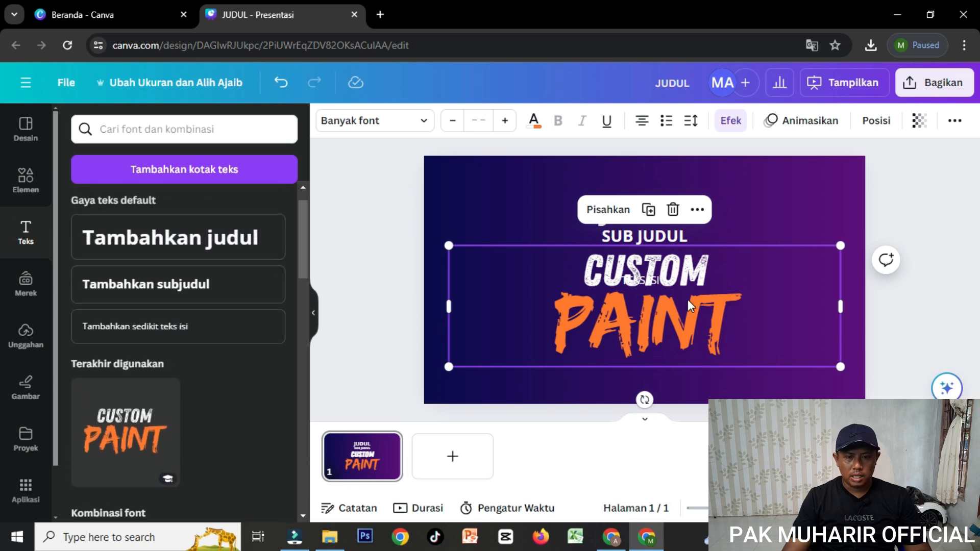
Delete the JUDUL, SUB JUDUL and TEKS ISI texts and place the CUSTOM PAINT text group near the middle of the slide
click(663, 241)
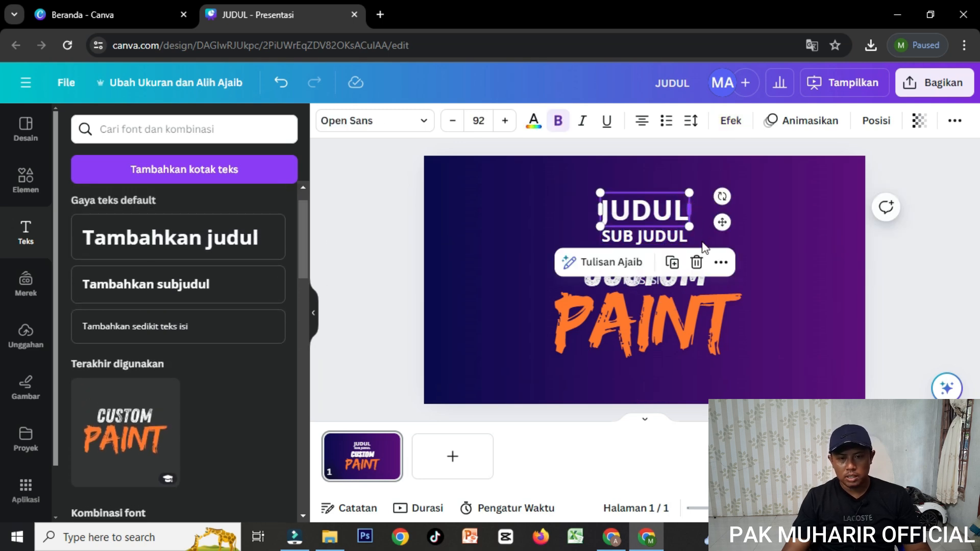
click(695, 262)
click(627, 236)
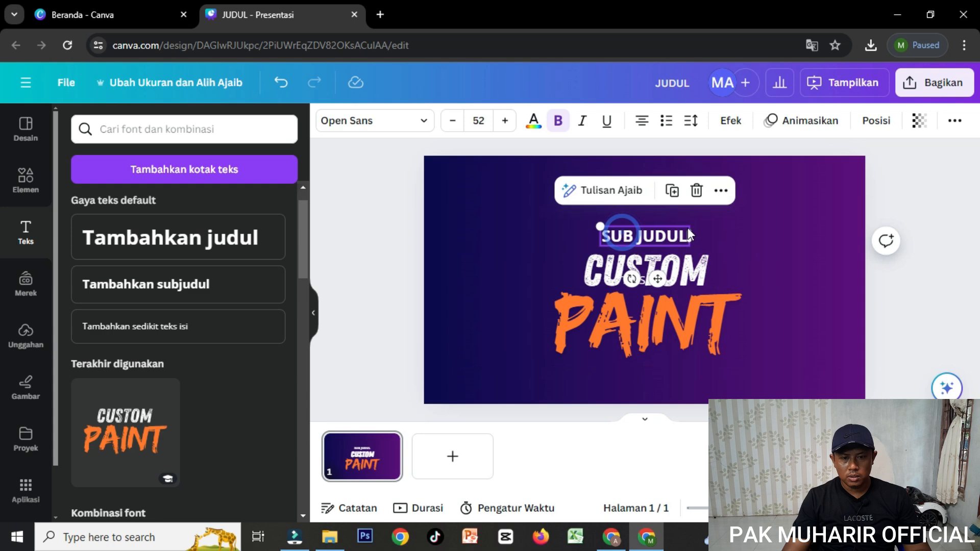
click(696, 194)
click(666, 296)
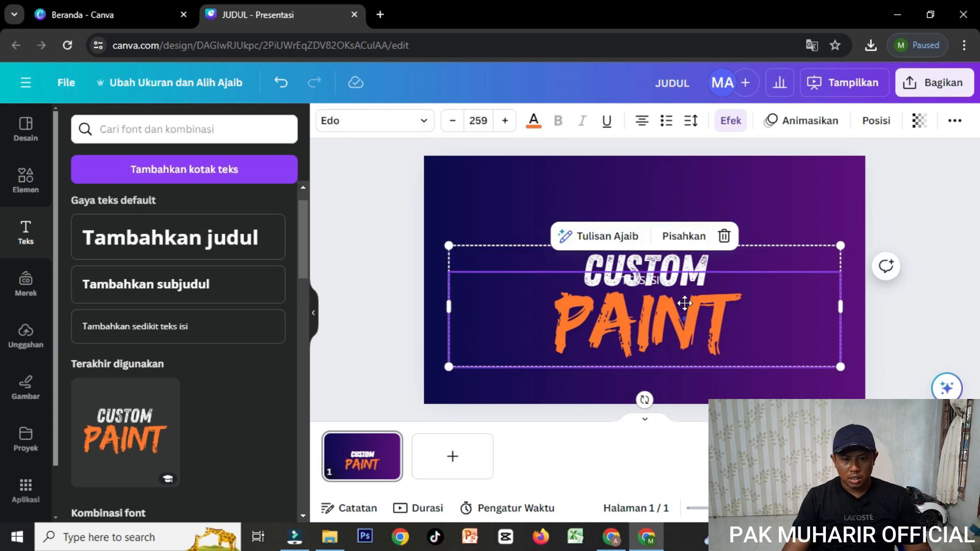
drag(684, 303, 680, 234)
click(656, 280)
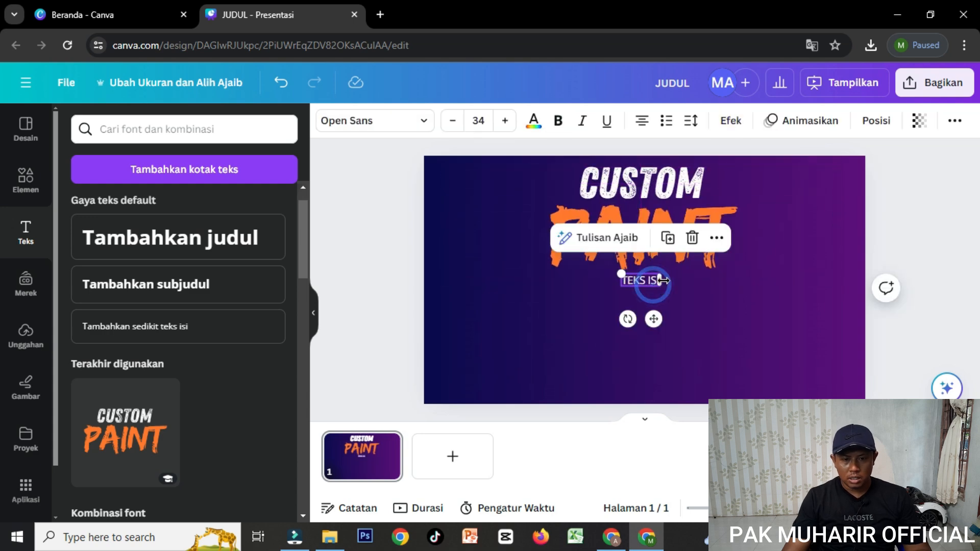
click(692, 238)
click(656, 256)
drag(656, 256, 657, 281)
Replace the word CUSTOM in the text group with "BELAJAR DASAR"
click(662, 248)
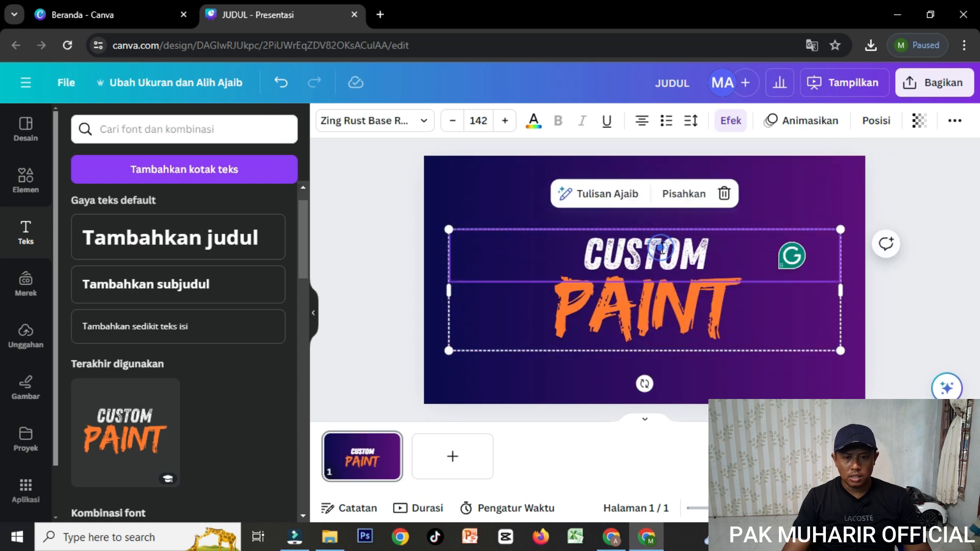
double_click(662, 249)
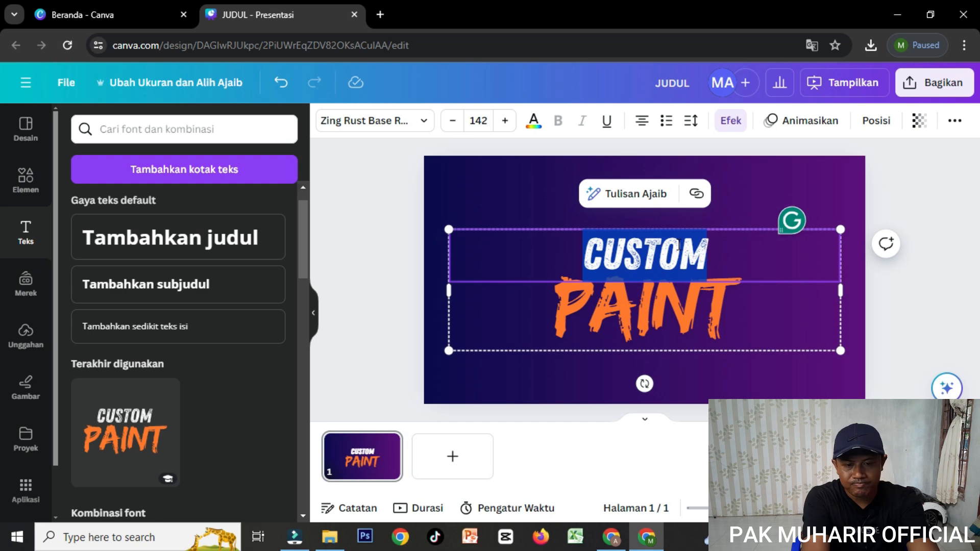
text(BELAJ)
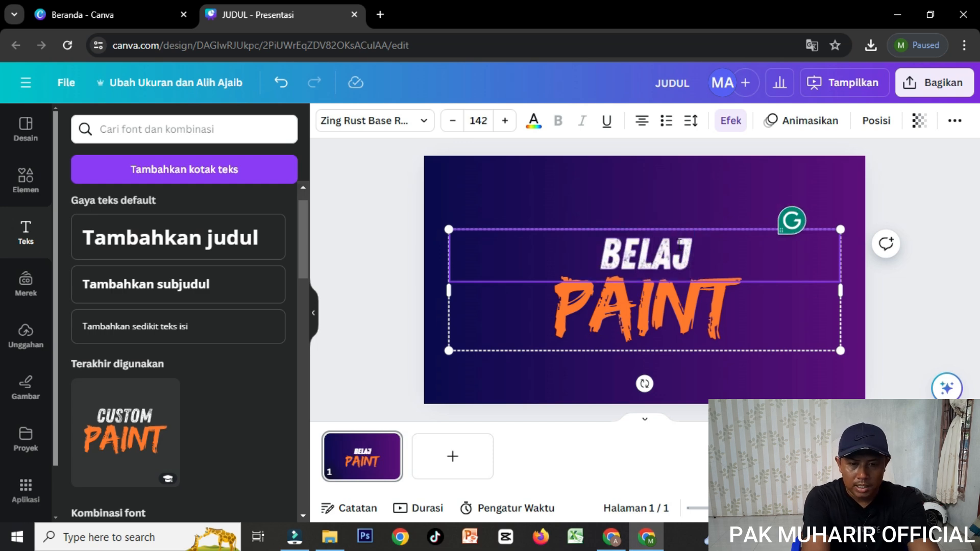
text(AR DASAR)
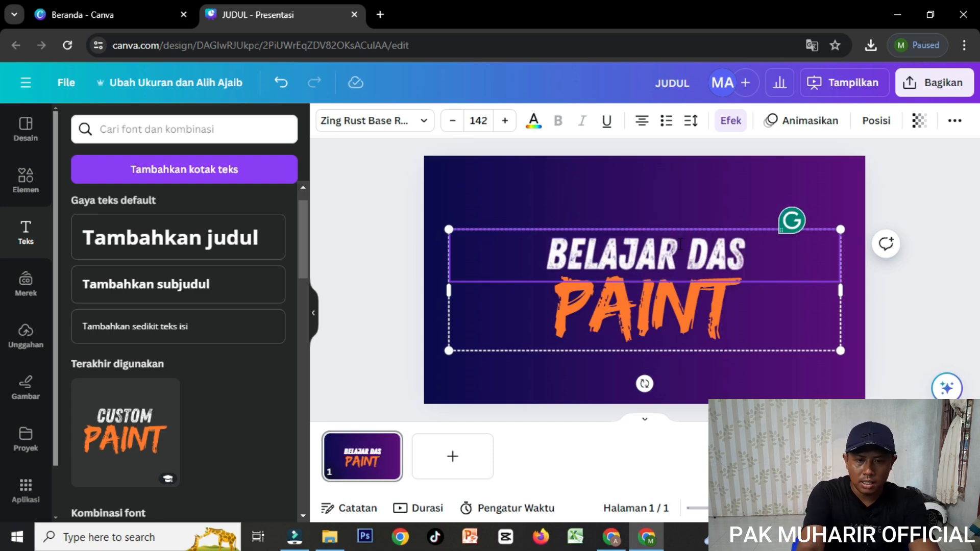
Replace the orange word PAINT with "CANVA" and deselect the text
double_click(651, 306)
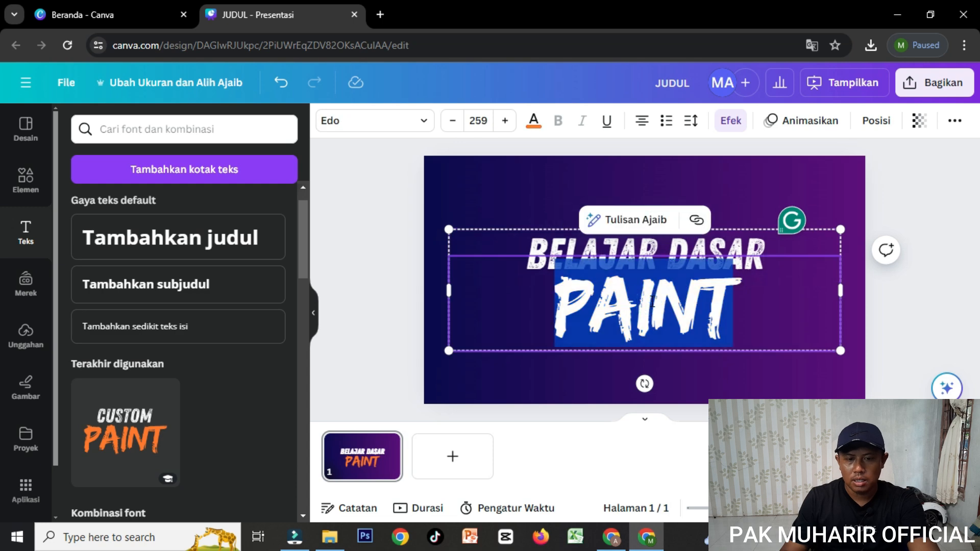
text(CA V)
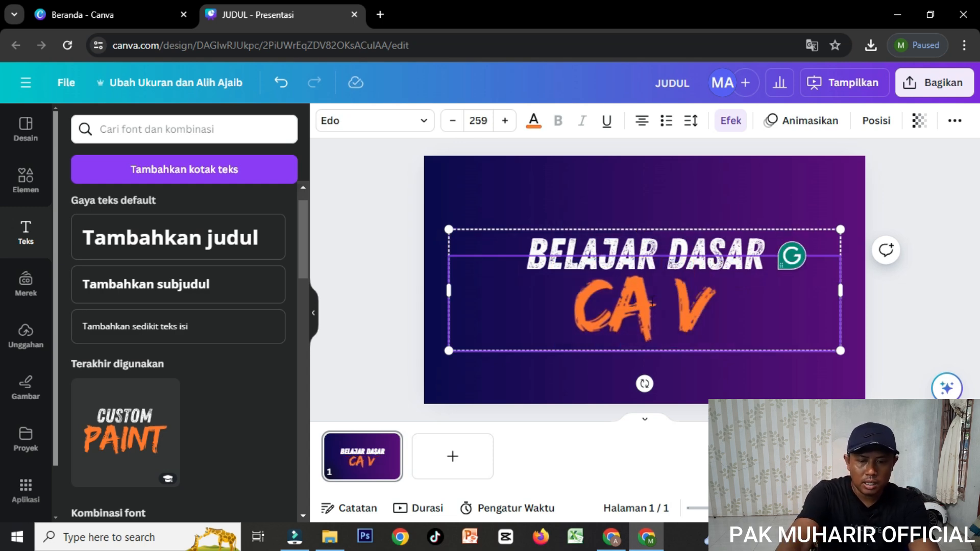
key(BackSpace)
key(BackSpace)
text(NVA)
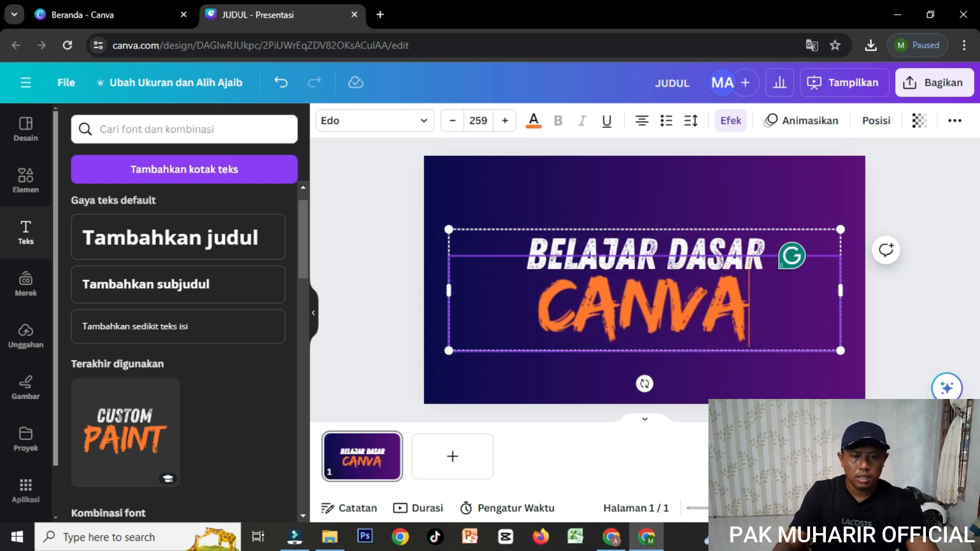
click(747, 183)
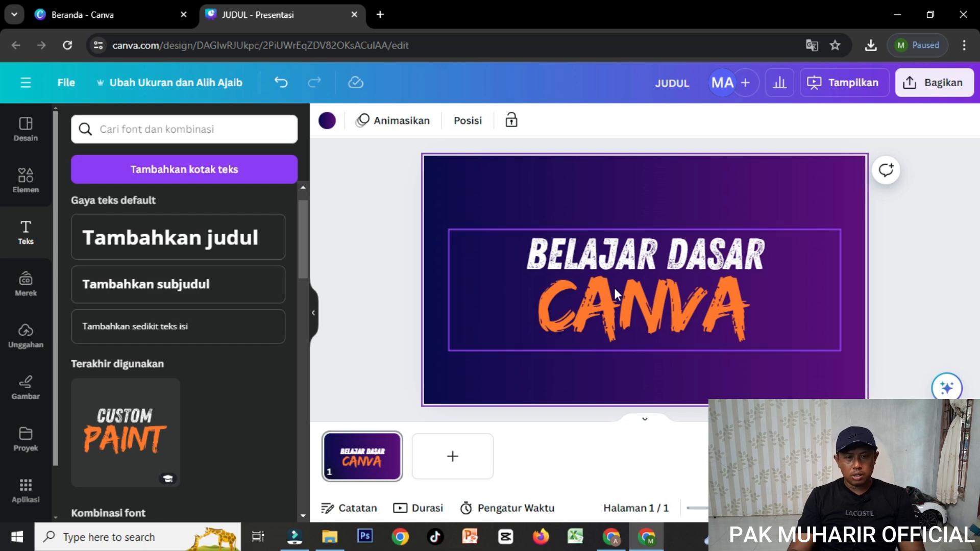
Reposition the BELAJAR DASAR CANVA text group so it is centred horizontally and vertically on the slide
drag(646, 310, 646, 290)
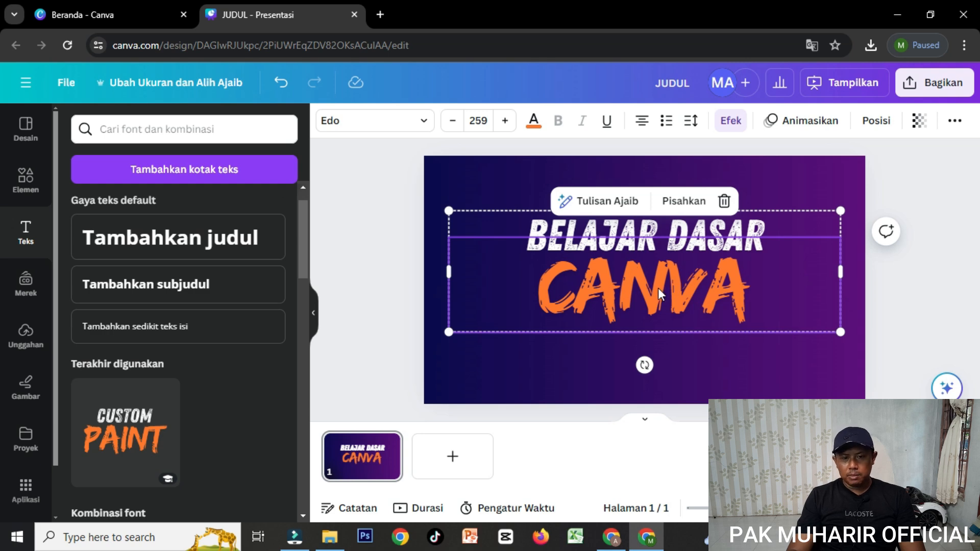
mouse_move(656, 298)
mouse_down()
mouse_move(626, 326)
mouse_move(671, 269)
mouse_move(668, 205)
mouse_move(619, 308)
mouse_move(649, 333)
mouse_move(683, 293)
mouse_move(658, 285)
mouse_up()
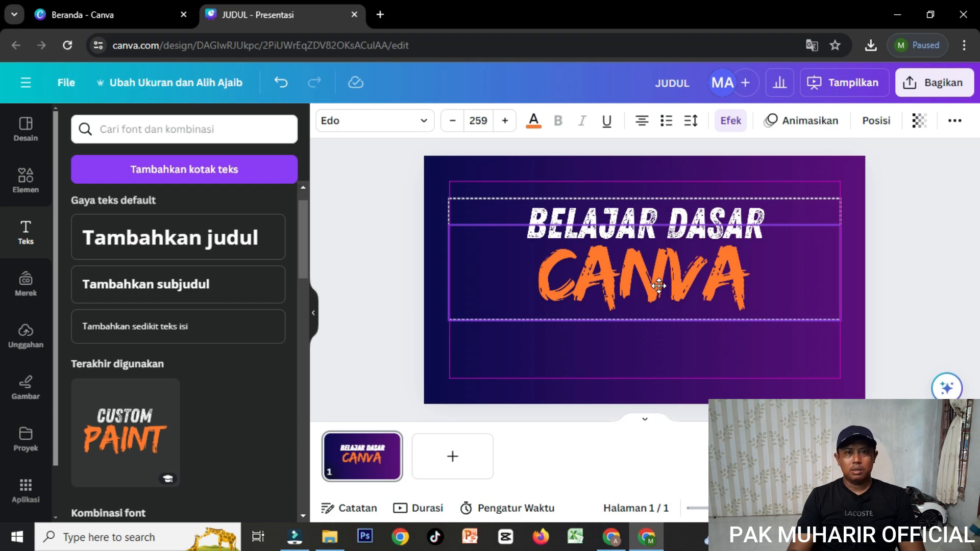
drag(658, 286, 655, 308)
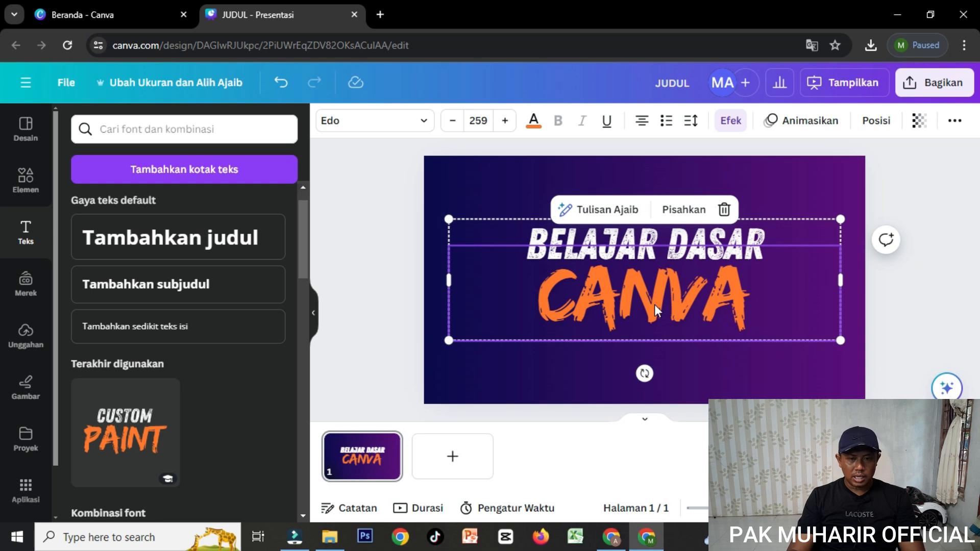
drag(654, 304, 654, 302)
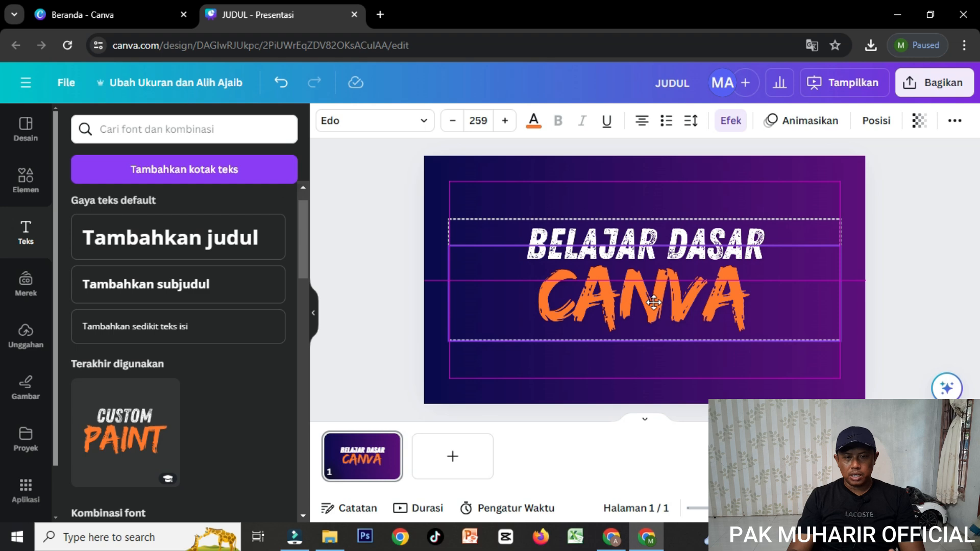
drag(654, 303, 656, 305)
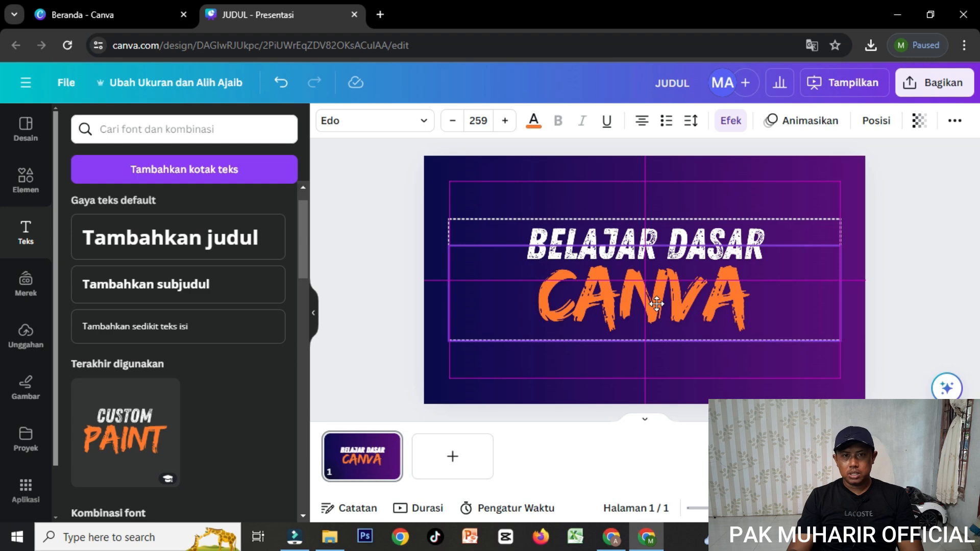
drag(657, 304, 654, 303)
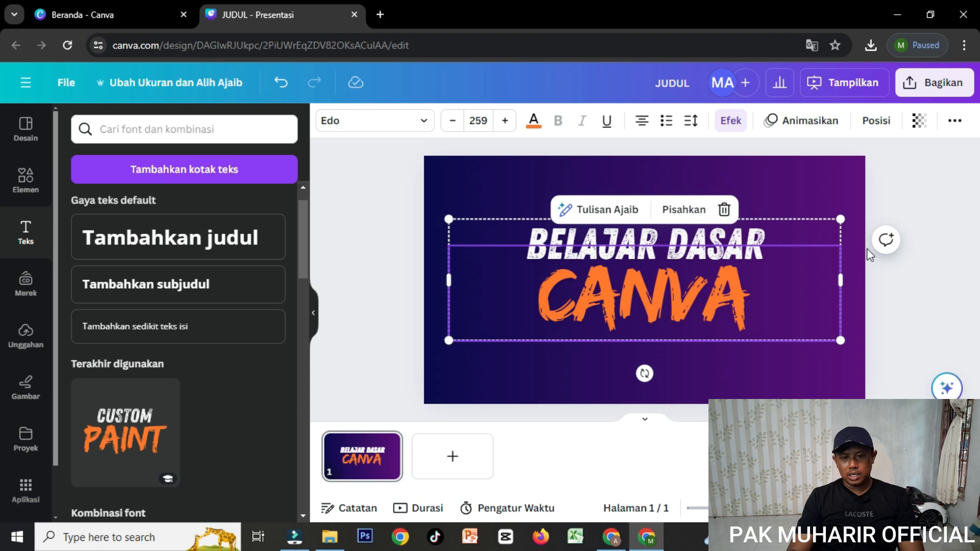
click(941, 189)
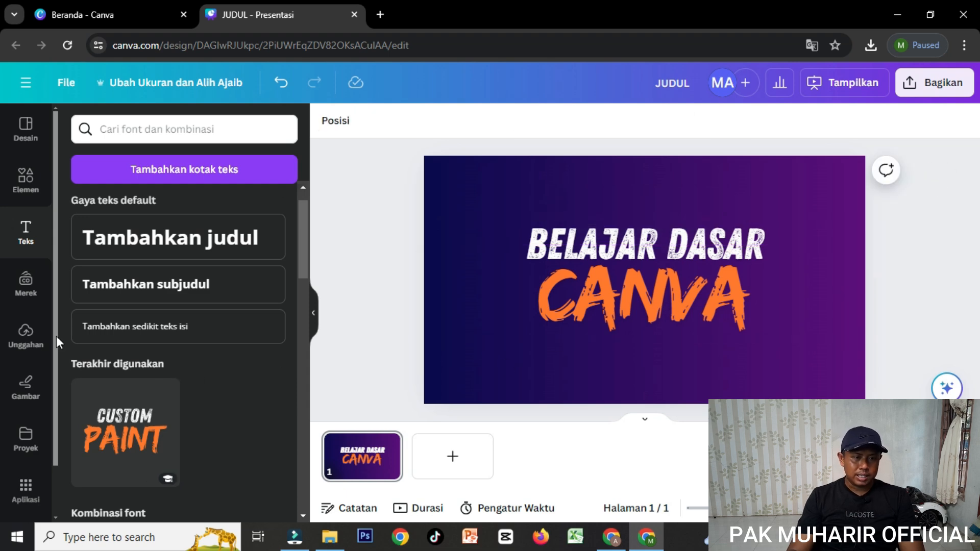
Look up the Bingkai category in the elements library and show its complete collection of frames
click(32, 189)
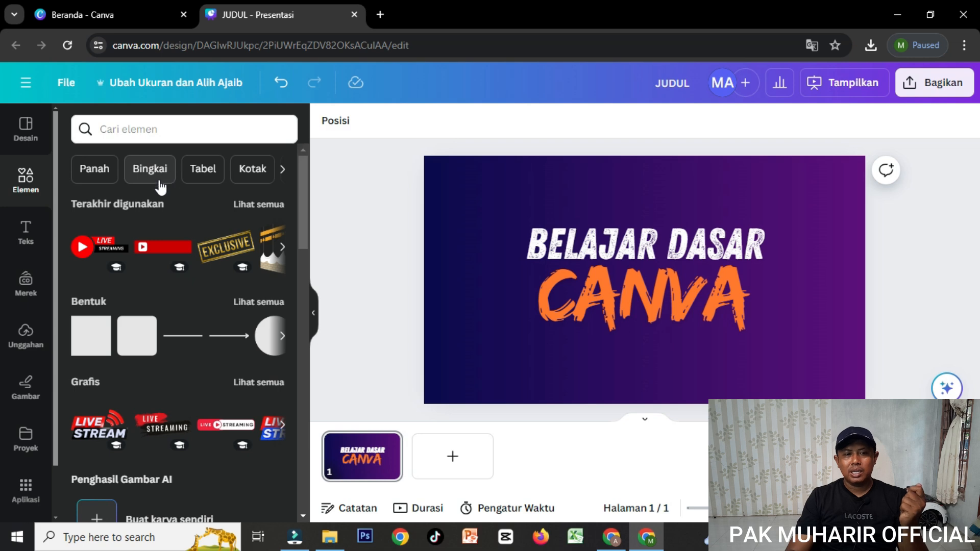
click(143, 171)
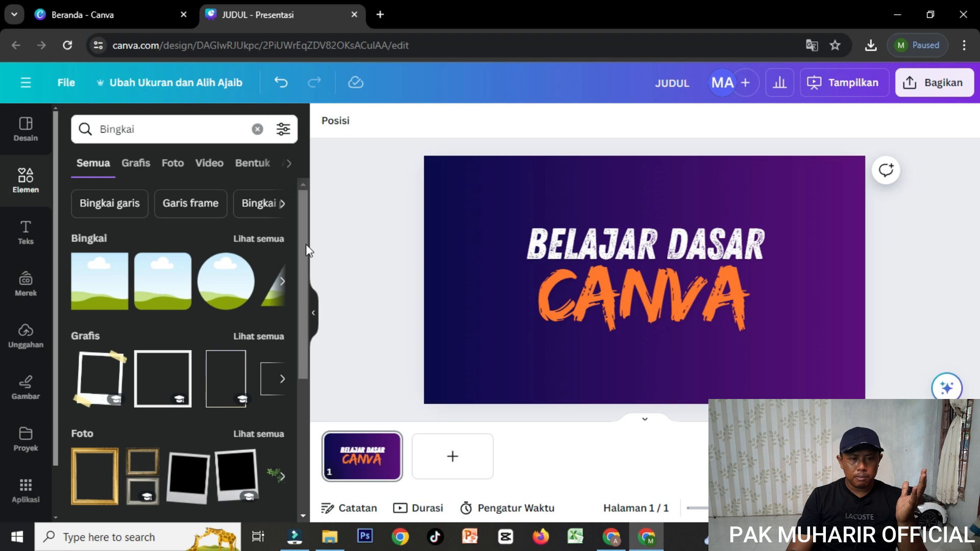
drag(306, 244, 302, 316)
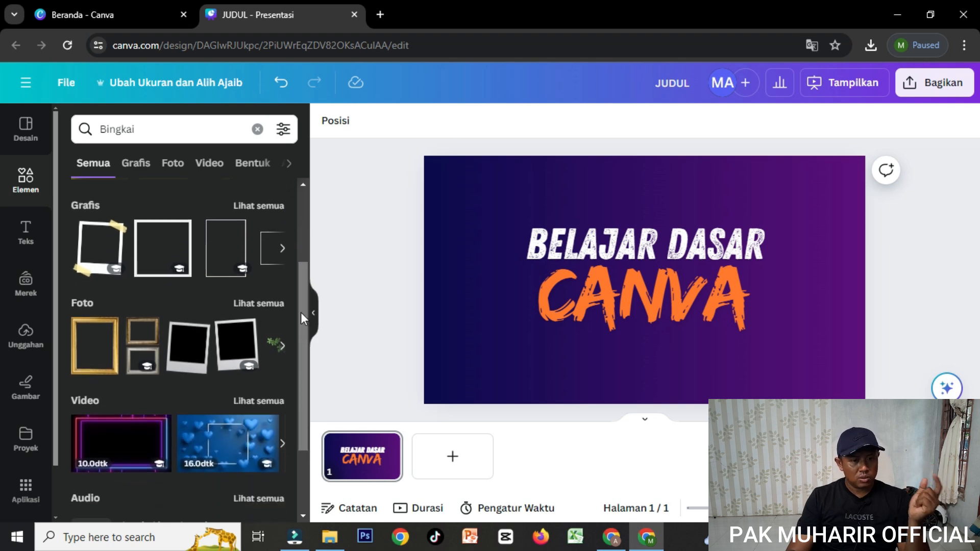
drag(301, 310, 311, 232)
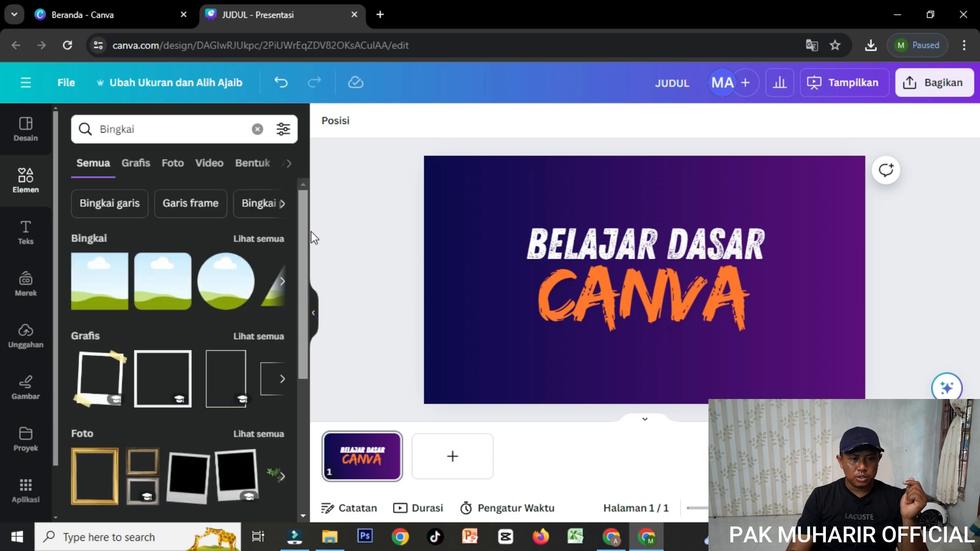
click(259, 239)
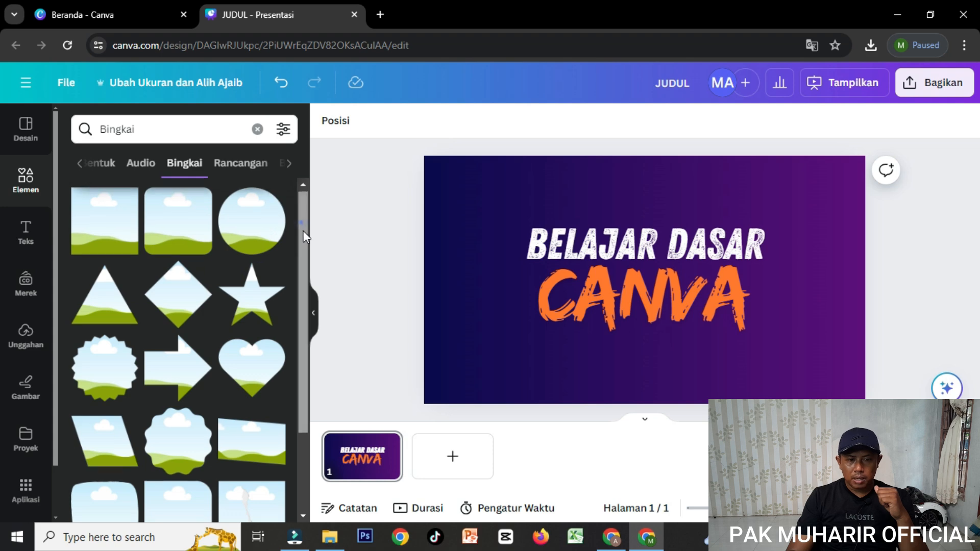
Add the desktop monitor frame from the Bingkai collection to the left half of the slide
drag(302, 231, 293, 360)
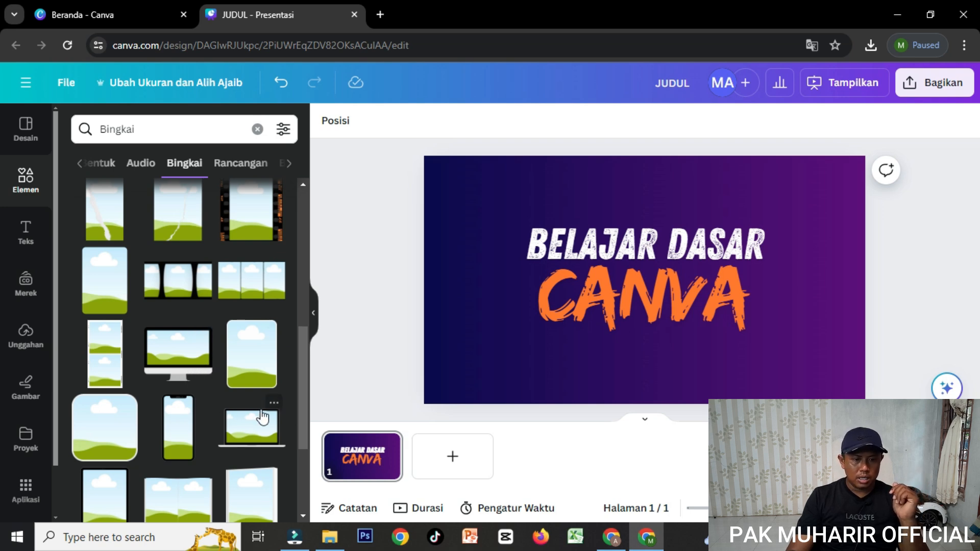
scroll(294, 398, down, 5)
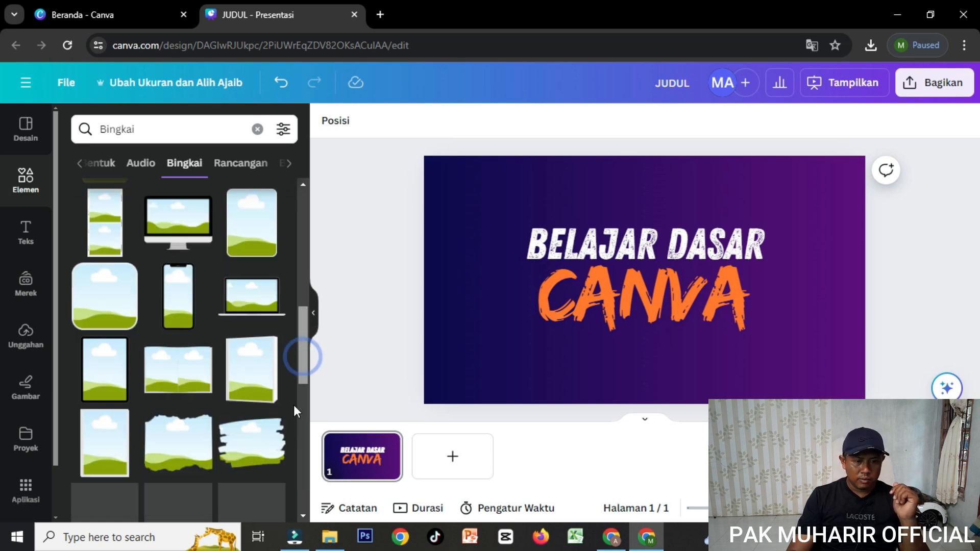
scroll(295, 420, up, 5)
scroll(296, 365, up, 1)
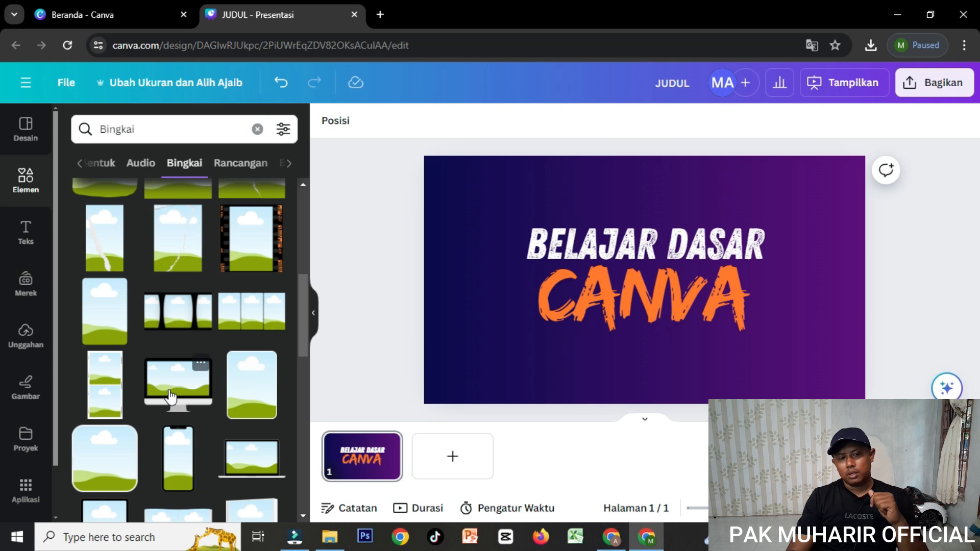
drag(172, 390, 499, 284)
Shrink the title text group so BELAJAR DASAR is size 110 and move it beside the monitor on the slide's right half
click(526, 250)
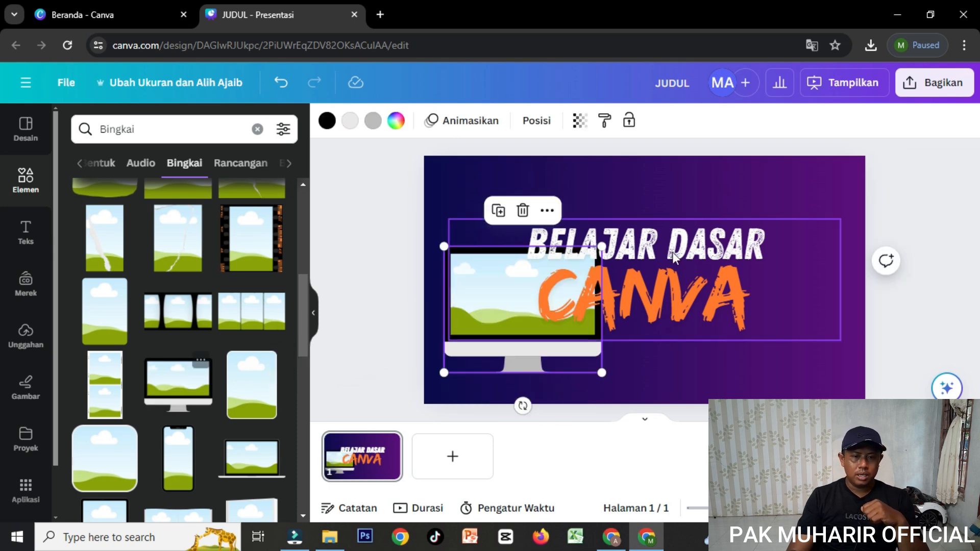
click(525, 250)
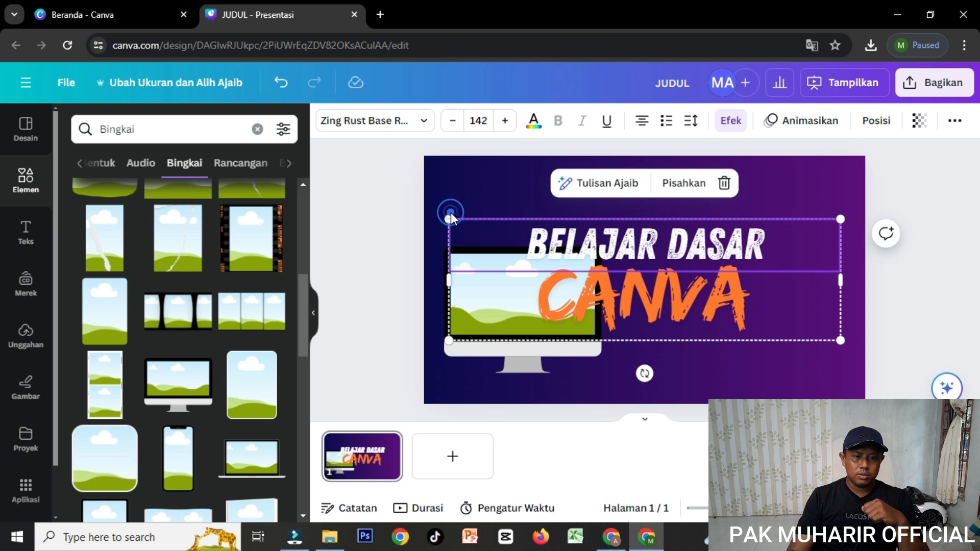
drag(451, 213, 536, 246)
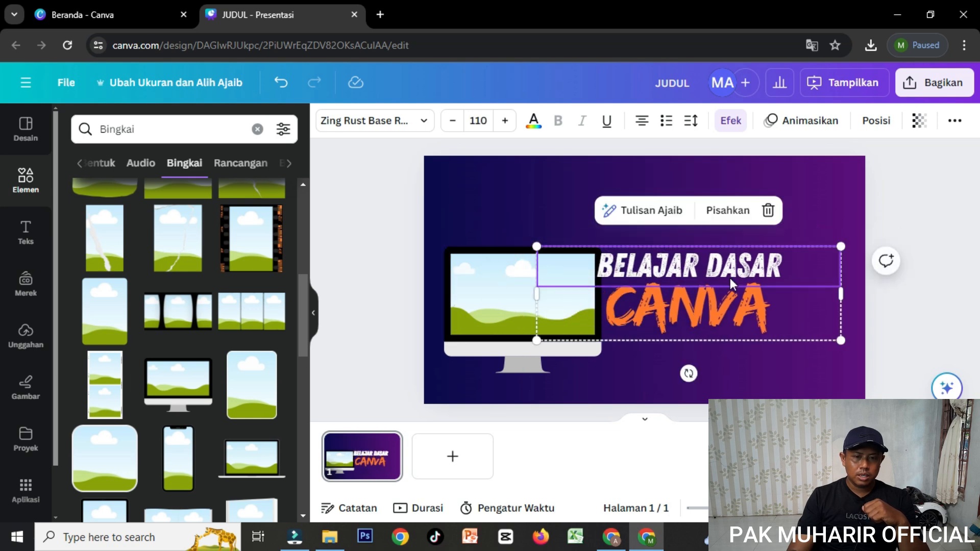
drag(731, 283, 774, 244)
Move the monitor frame up on the slide's left half and enlarge it until it nearly reaches the title text
drag(544, 313, 546, 279)
click(756, 235)
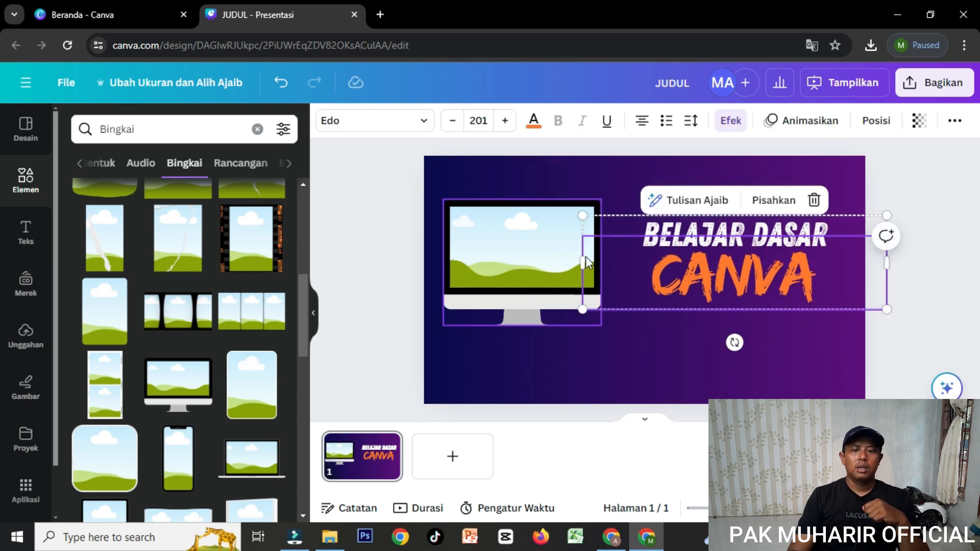
click(389, 228)
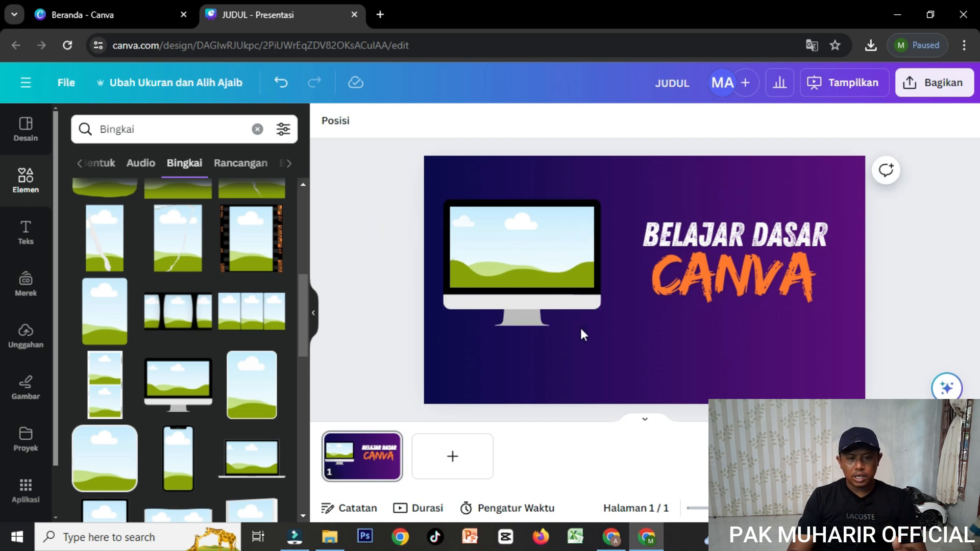
click(574, 313)
mouse_move(602, 325)
mouse_down()
mouse_move(664, 378)
mouse_move(595, 319)
mouse_up()
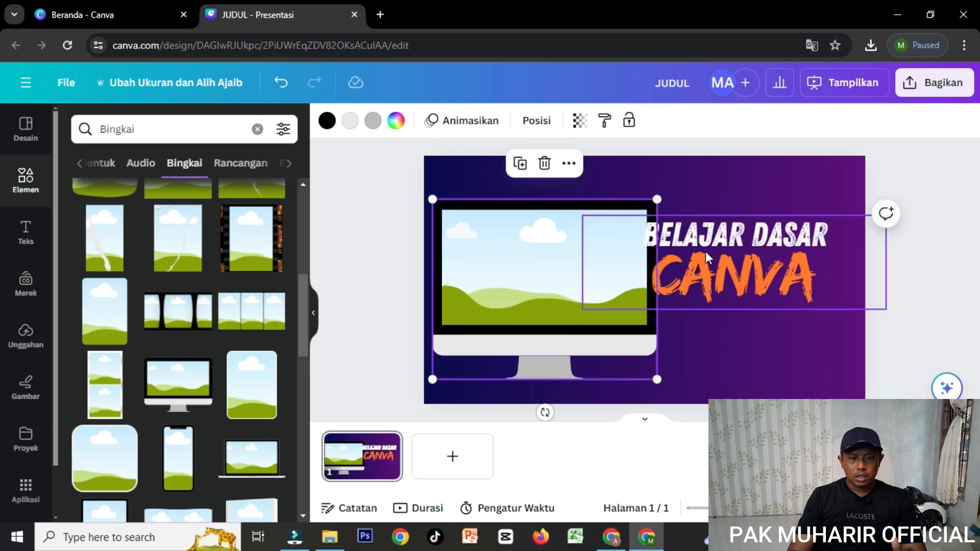
drag(658, 377, 639, 364)
mouse_move(546, 280)
mouse_down()
mouse_move(551, 265)
mouse_move(542, 265)
mouse_move(549, 278)
mouse_up()
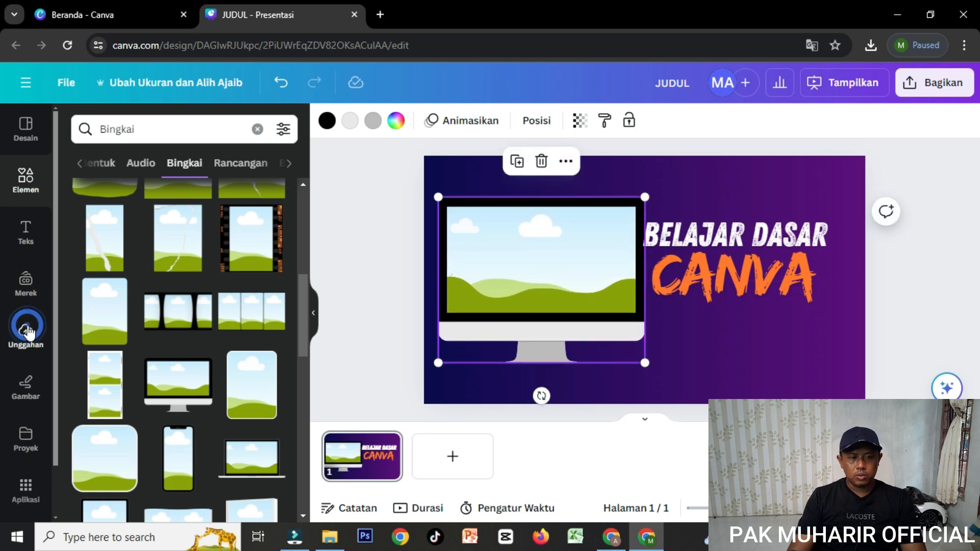
click(26, 332)
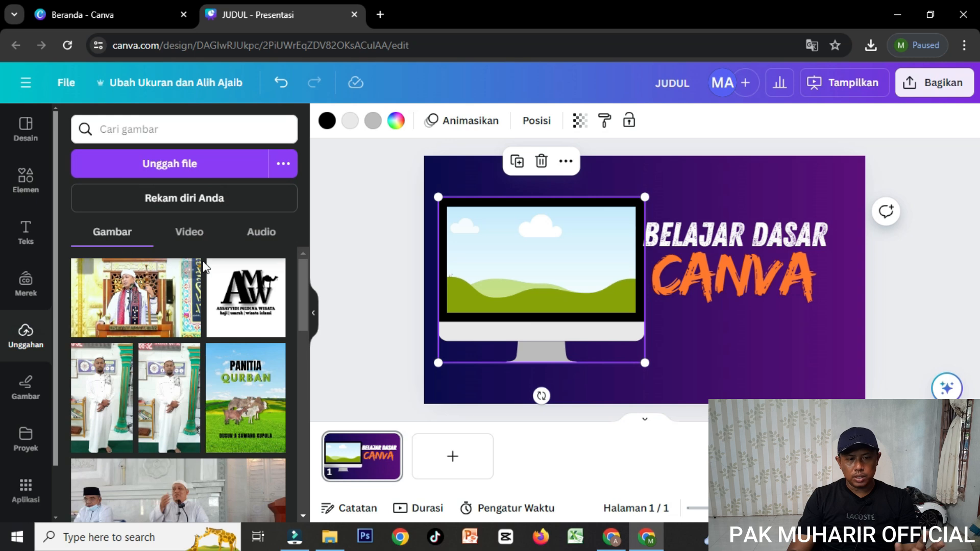
drag(305, 300, 290, 276)
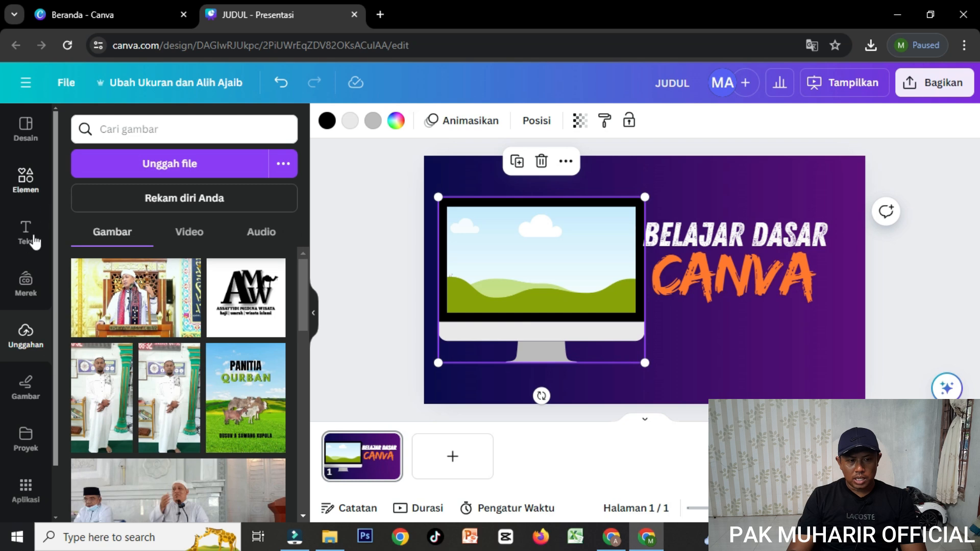
Replace the Bingkai search with "komputer" in the elements library and show only the Foto results
click(22, 190)
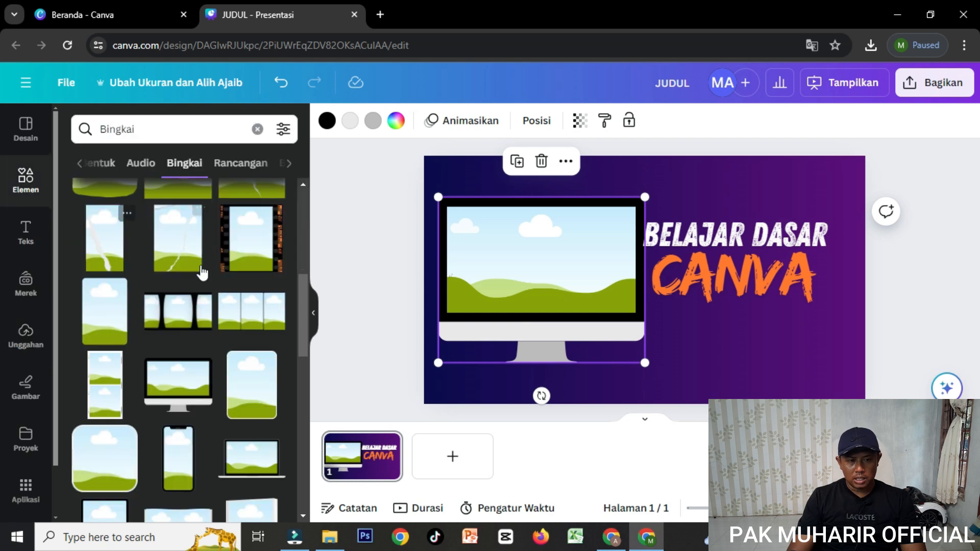
click(80, 164)
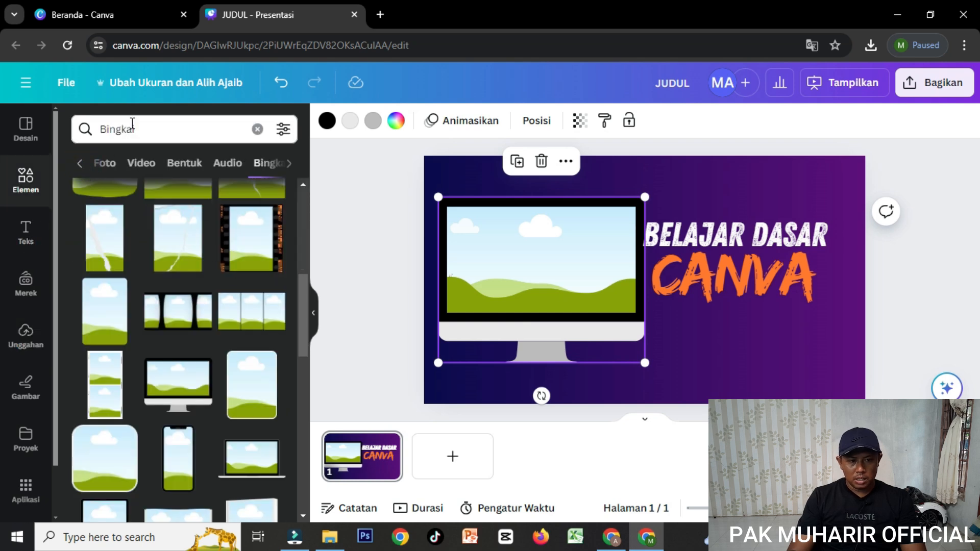
click(81, 164)
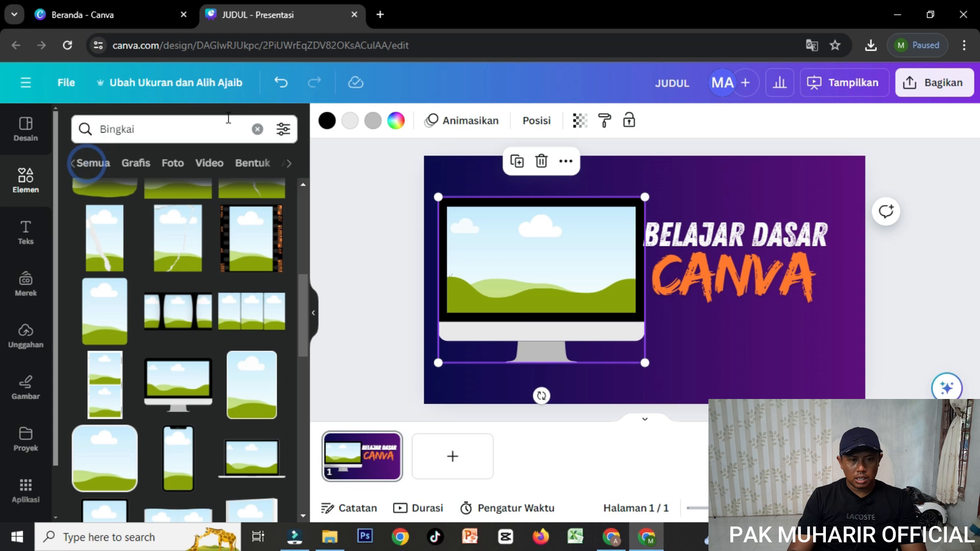
click(257, 129)
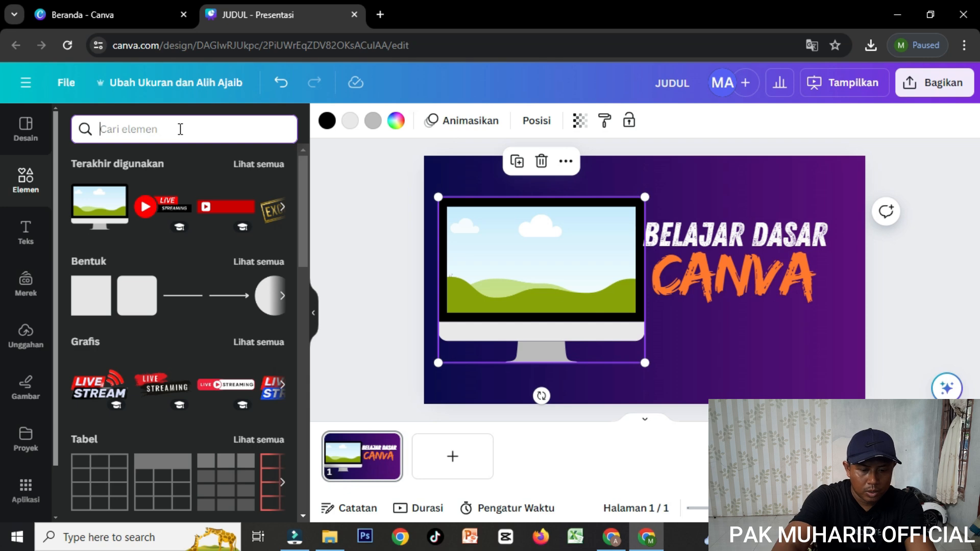
text(KOMPUT)
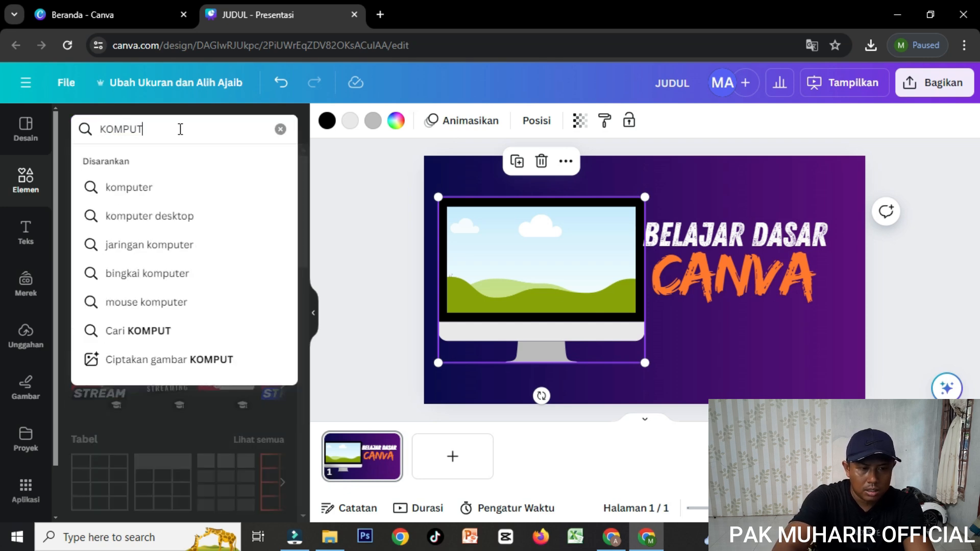
text(ER)
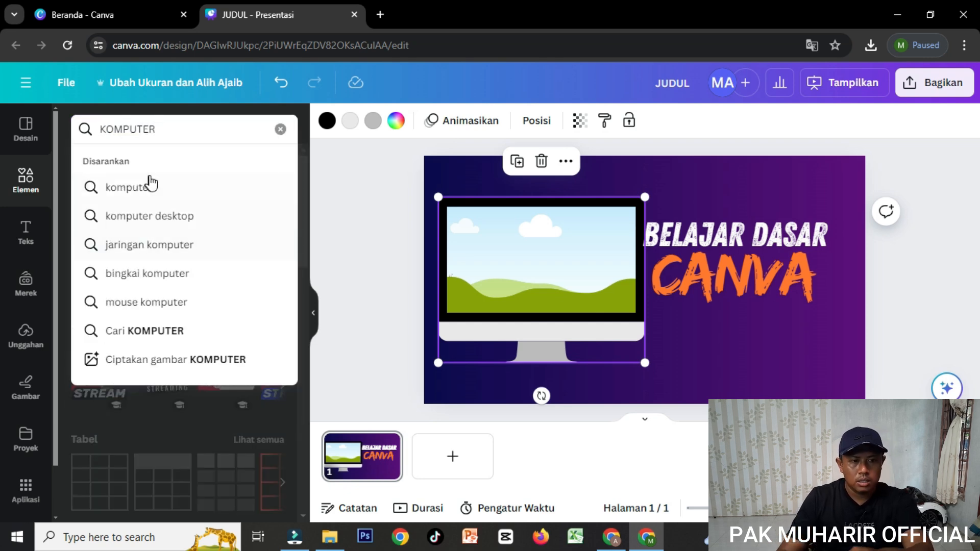
click(140, 188)
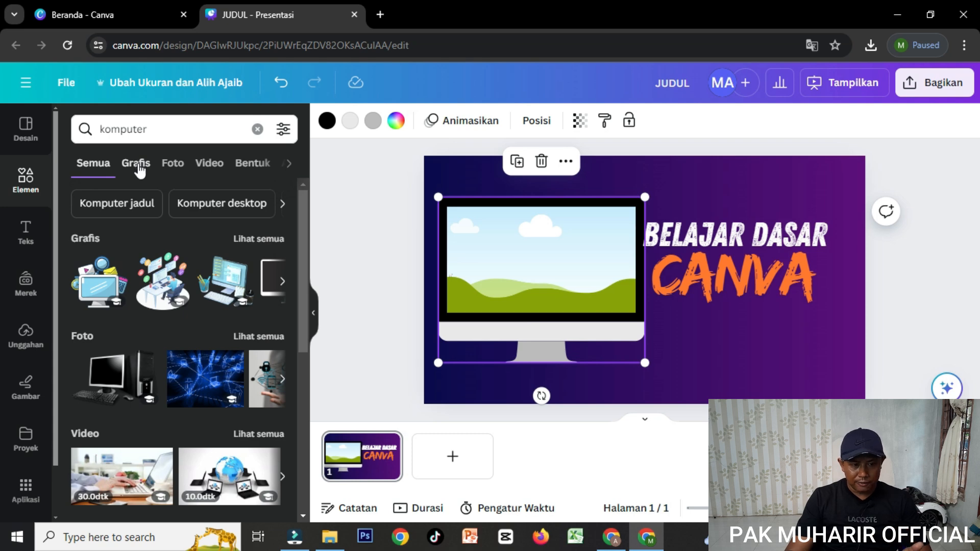
click(174, 162)
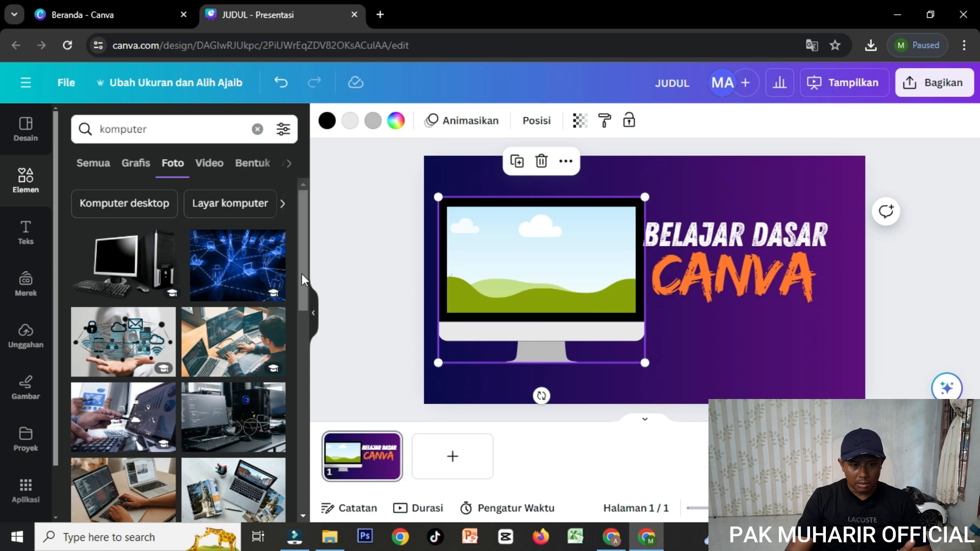
drag(301, 273, 303, 308)
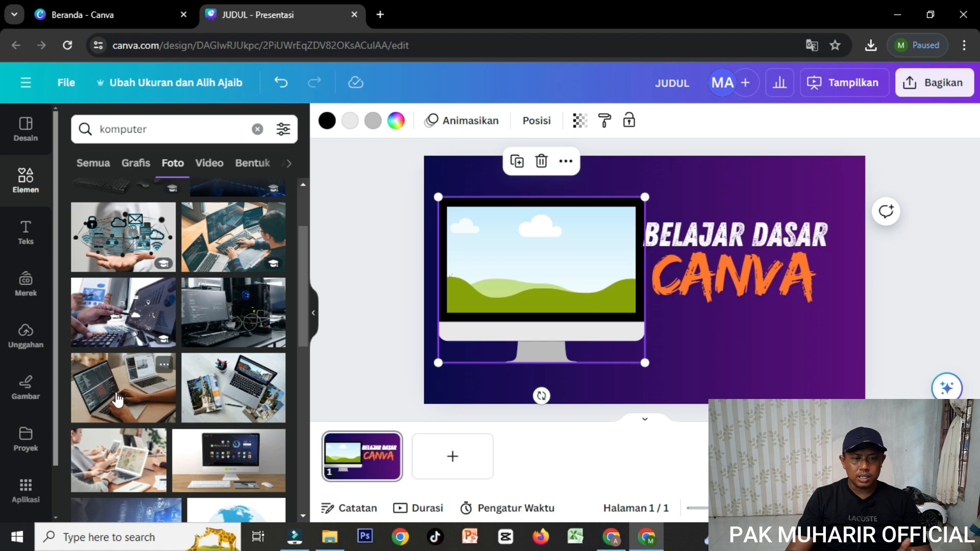
Try the laptop-with-code photo and the laptop-with-printed-pictures photo in the monitor frame, deleting each image while keeping the frame
drag(117, 398, 563, 297)
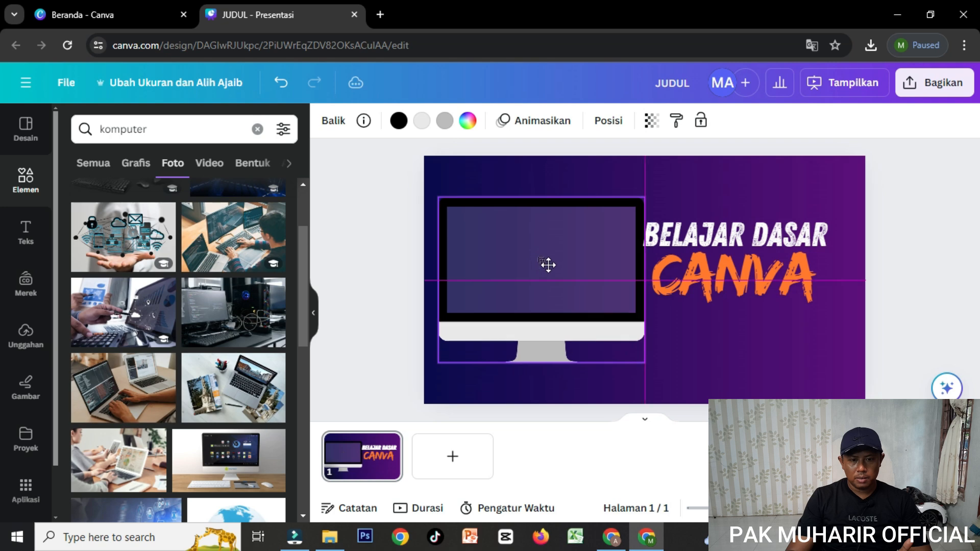
click(541, 162)
click(537, 98)
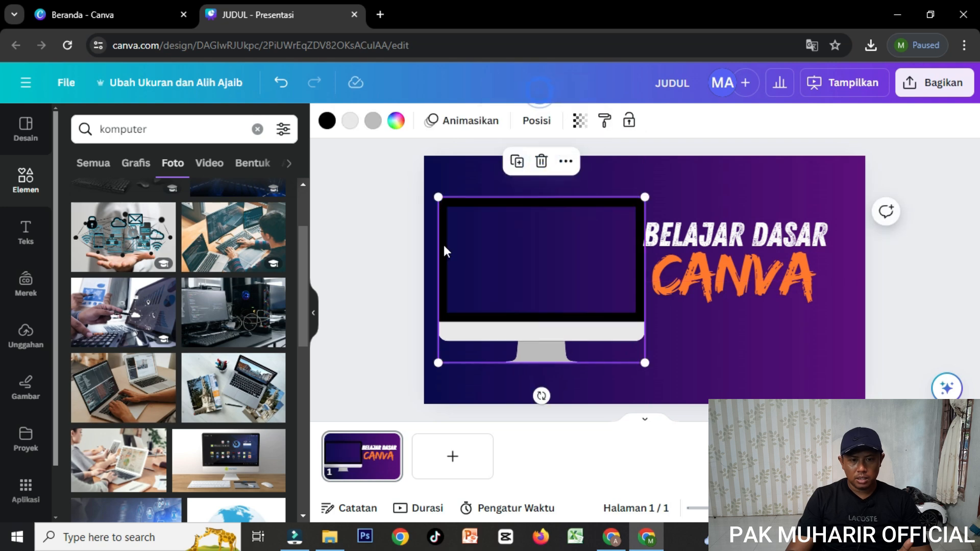
drag(236, 396, 513, 260)
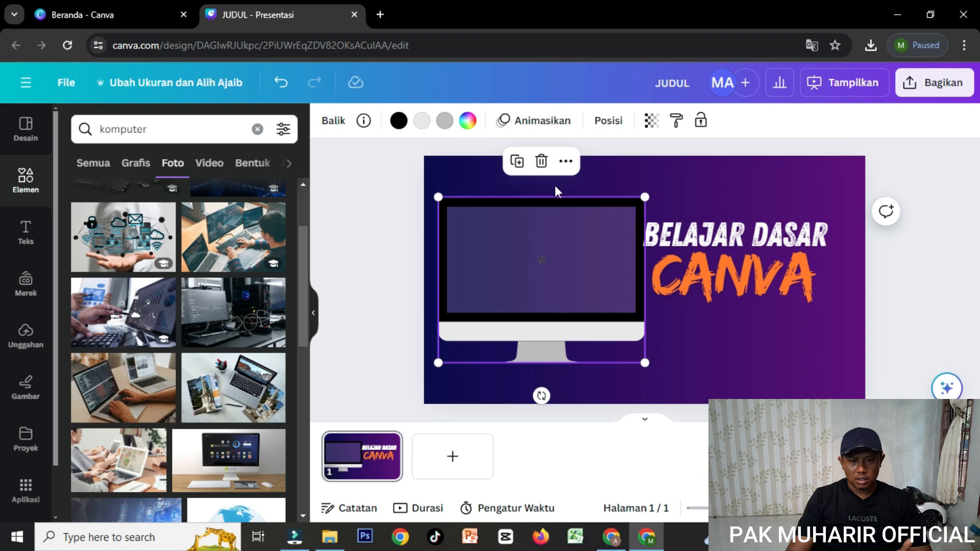
click(541, 162)
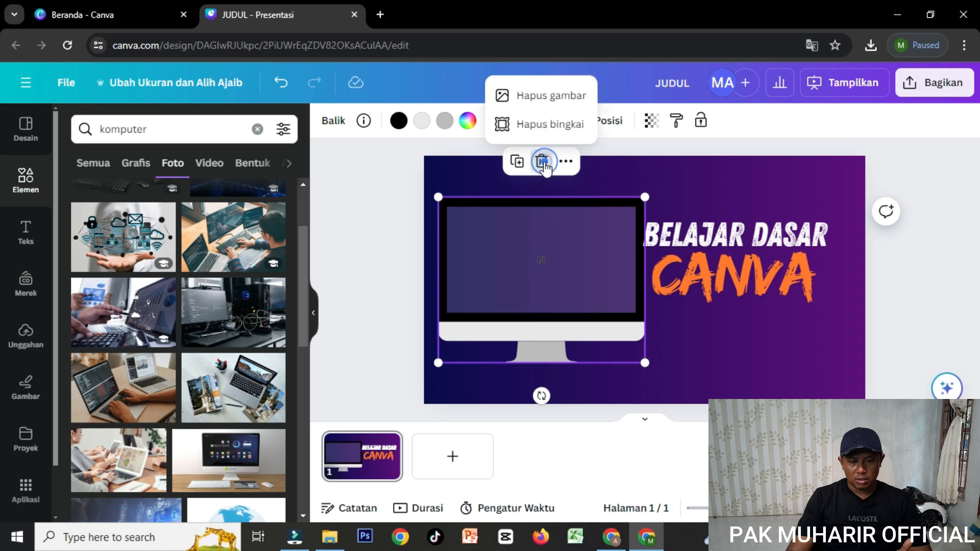
click(556, 99)
Fill the monitor frame with the photo of a man typing among several laptops and deselect it
drag(255, 245, 547, 246)
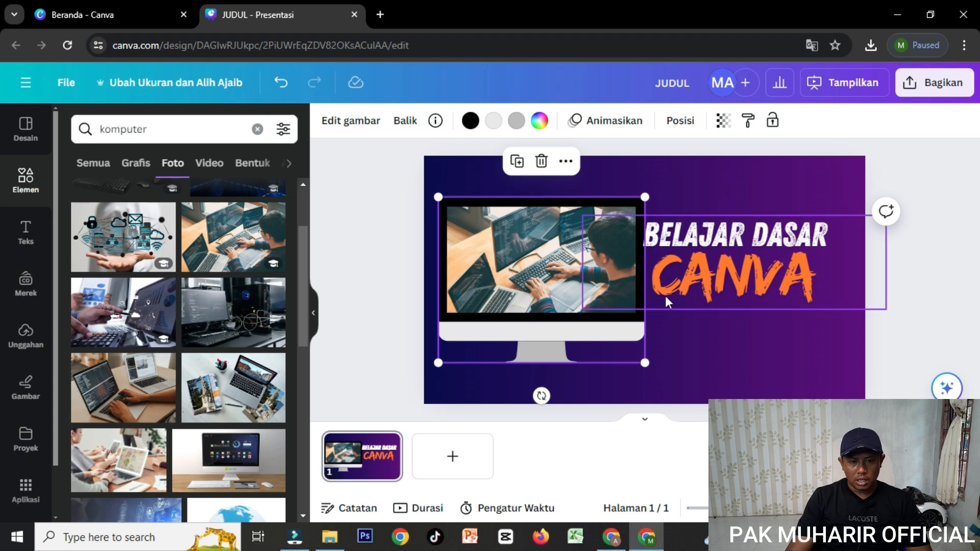
click(937, 193)
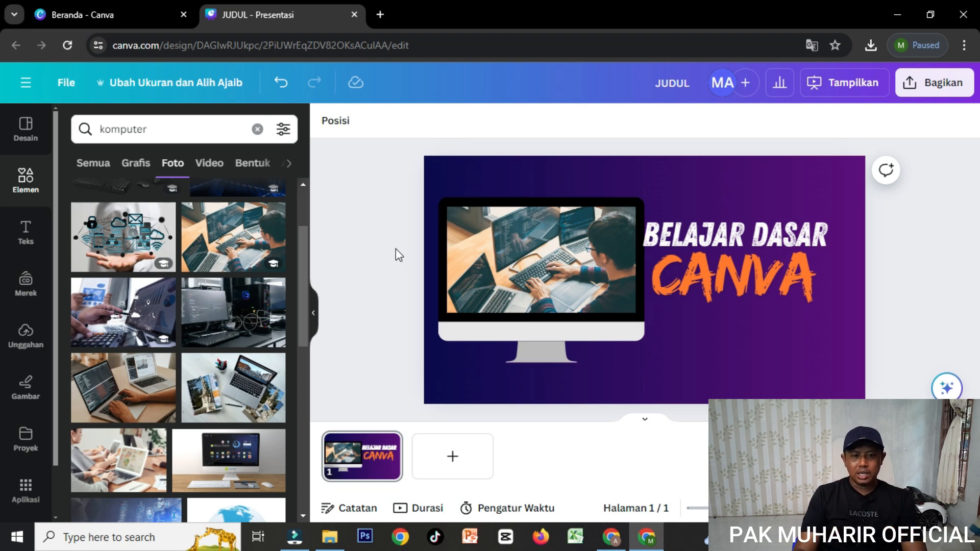
click(539, 249)
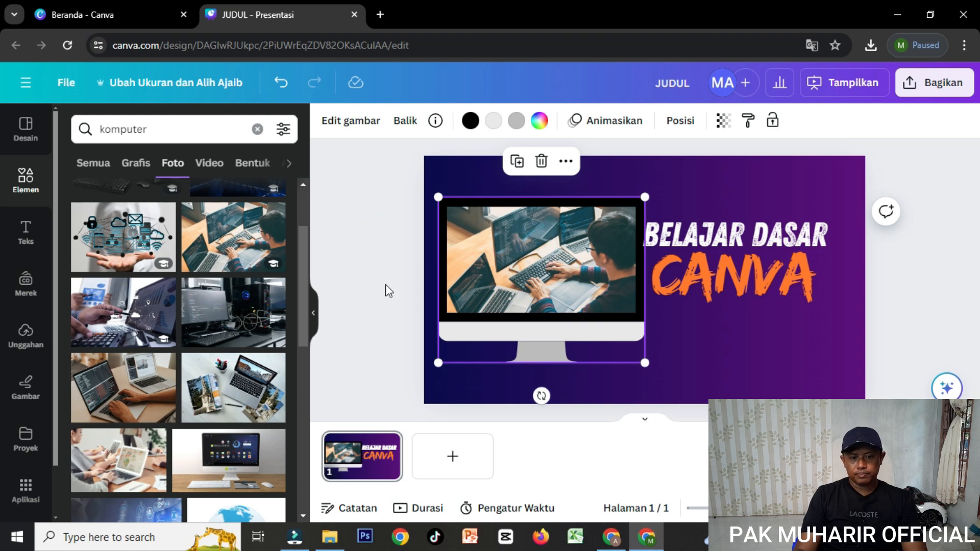
click(360, 251)
Enlarge the photo inside the monitor frame, reposition it so the typing man fills the screen, and apply the crop
double_click(514, 261)
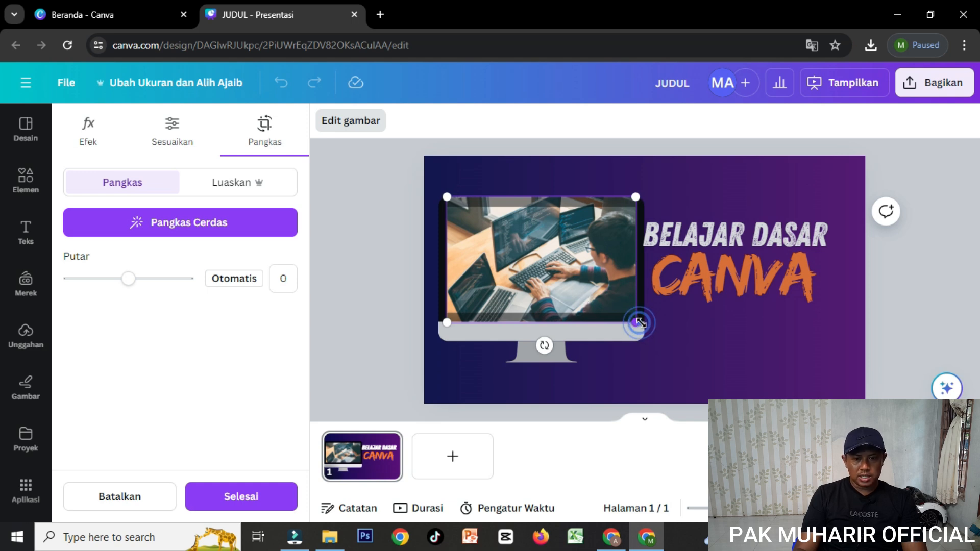
drag(642, 327, 705, 372)
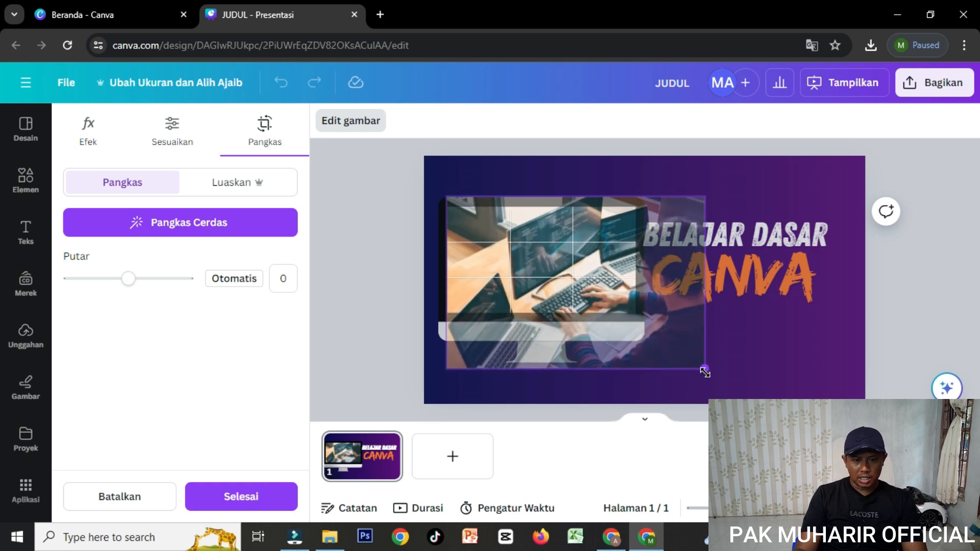
drag(579, 285, 522, 271)
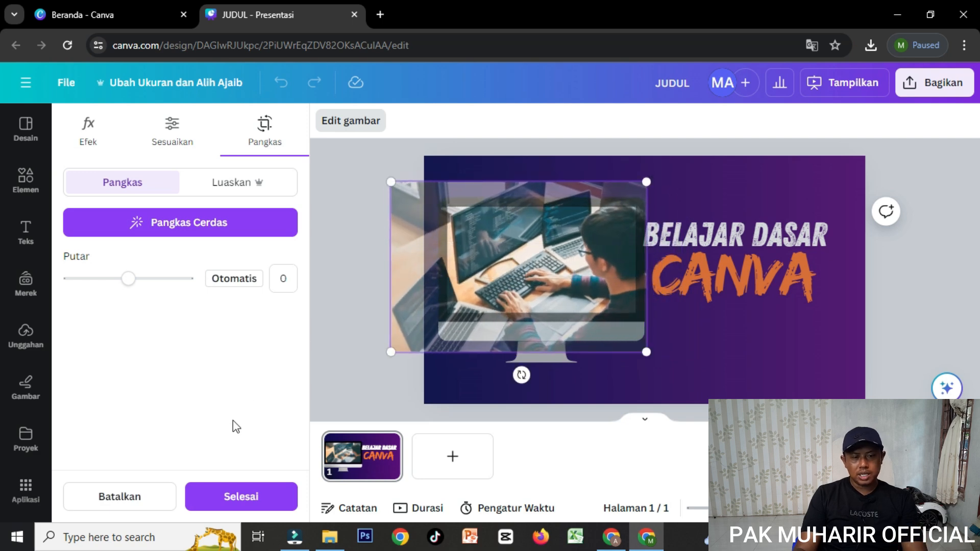
click(255, 494)
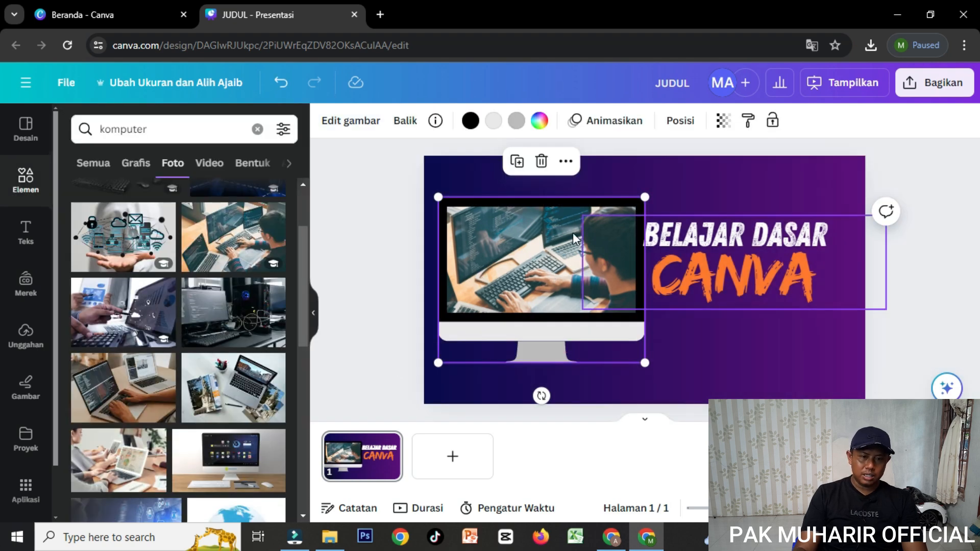
Nudge the monitor frame slightly left and move the title text slightly up and to the right on the slide
drag(589, 273, 584, 273)
click(944, 179)
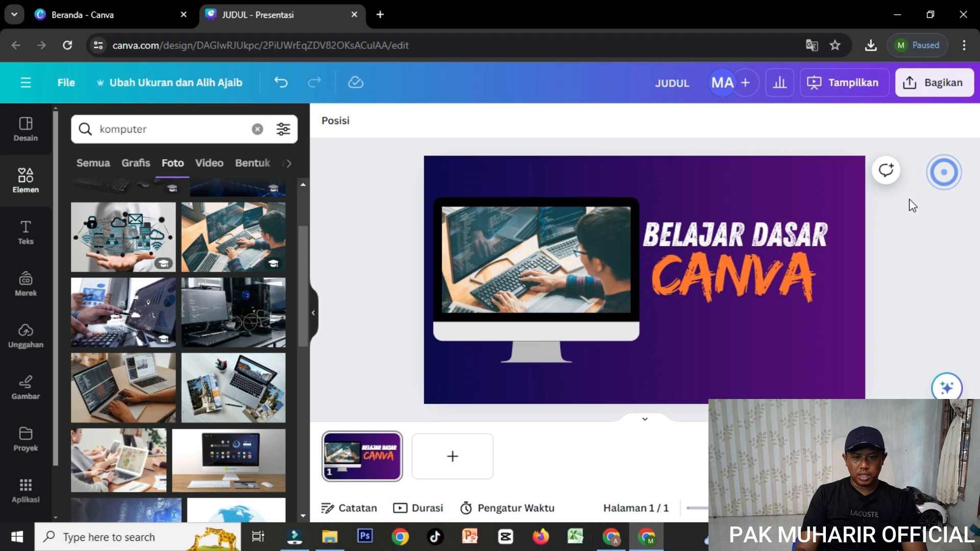
click(789, 264)
drag(785, 259, 789, 238)
click(945, 170)
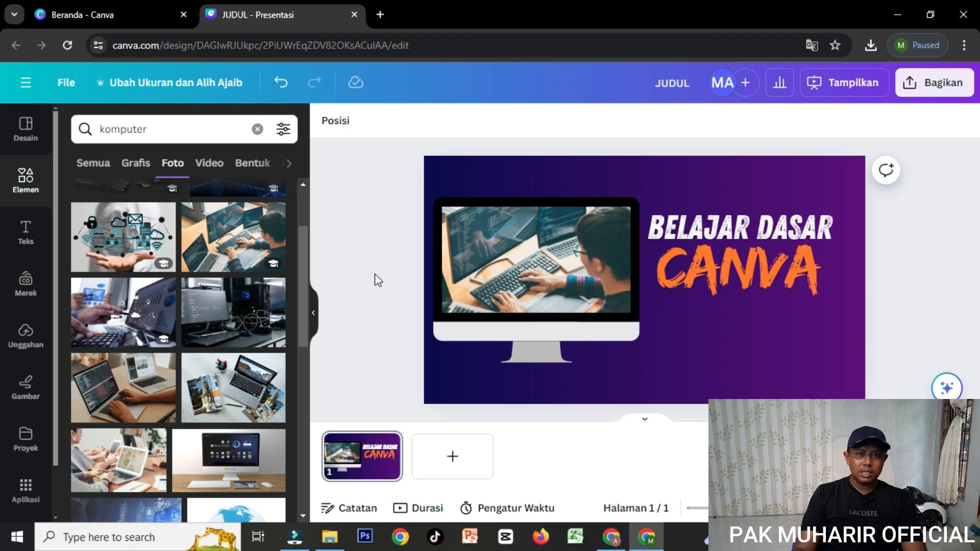
Replace the komputer search with the suggested Panah search in the elements library and show only the Grafis results
click(257, 130)
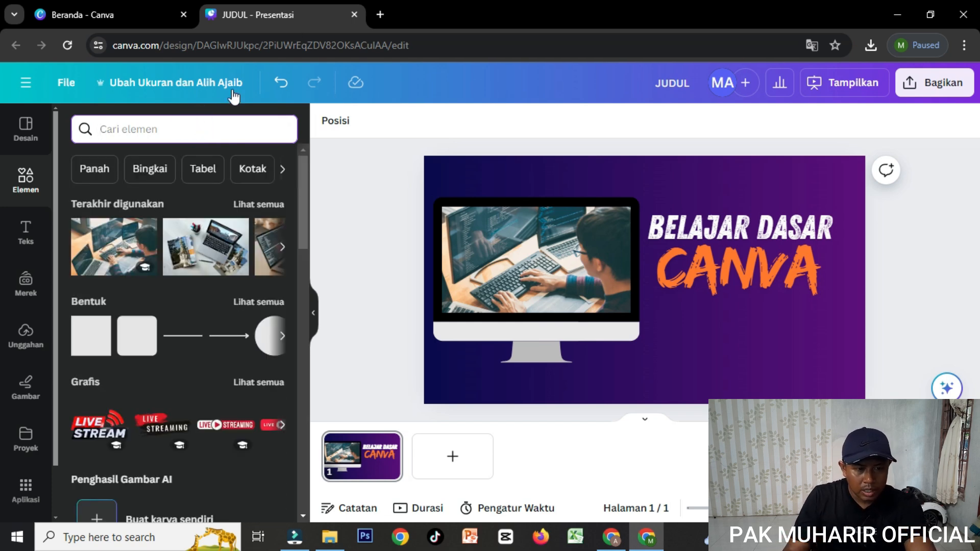
click(82, 176)
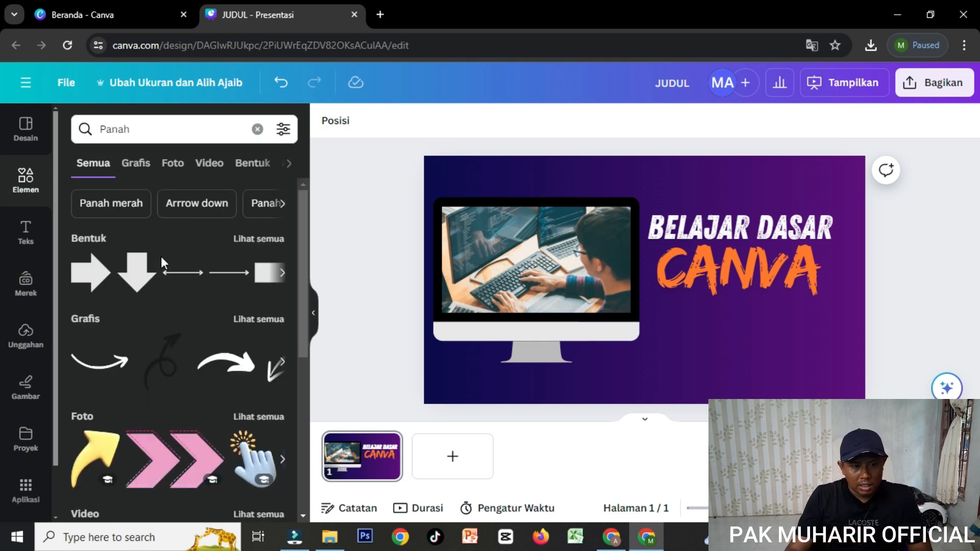
click(266, 322)
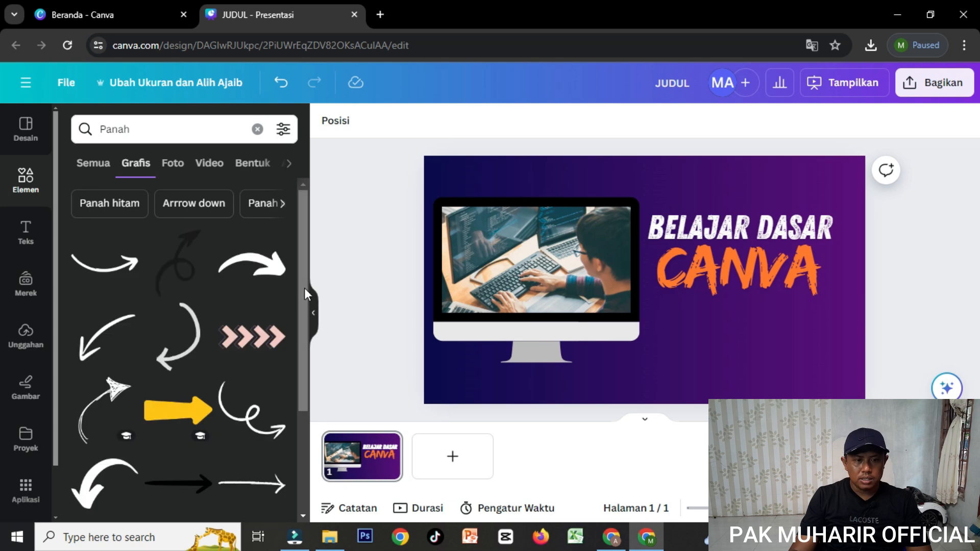
drag(304, 288, 305, 292)
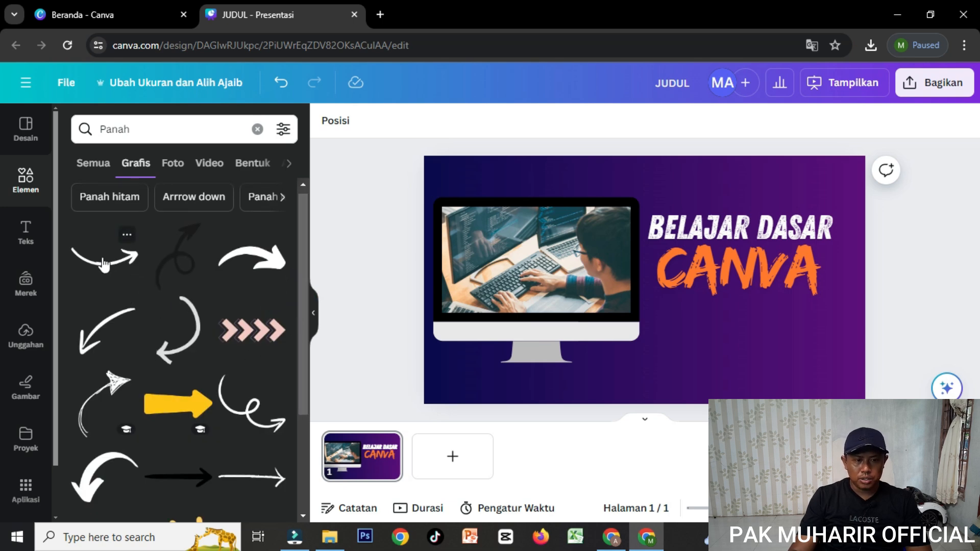
Place the white curved arrow graphic below the title, starting at the monitor, and rotate it slightly so its head tilts up toward CANVA
drag(104, 264, 608, 338)
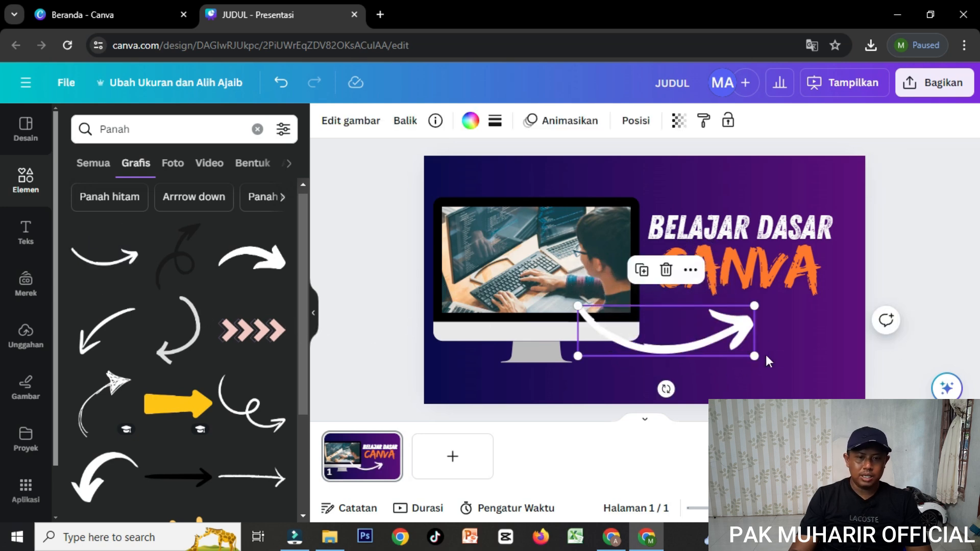
mouse_move(665, 389)
mouse_down()
mouse_move(678, 397)
mouse_move(676, 387)
mouse_up()
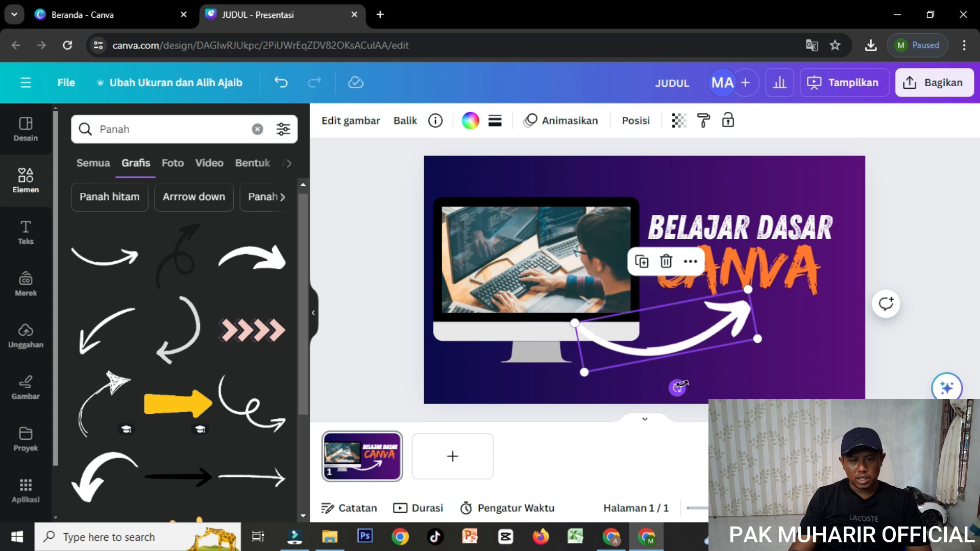
mouse_move(677, 387)
mouse_down()
mouse_move(693, 369)
mouse_move(641, 378)
mouse_move(693, 368)
mouse_move(676, 379)
mouse_up()
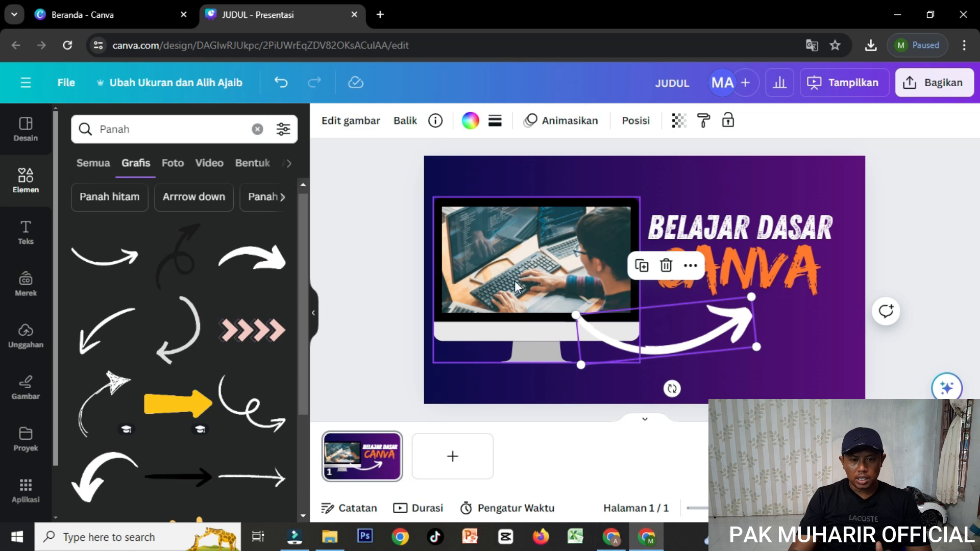
Recolour the curved arrow below the title with the custom red #FA0606
click(476, 275)
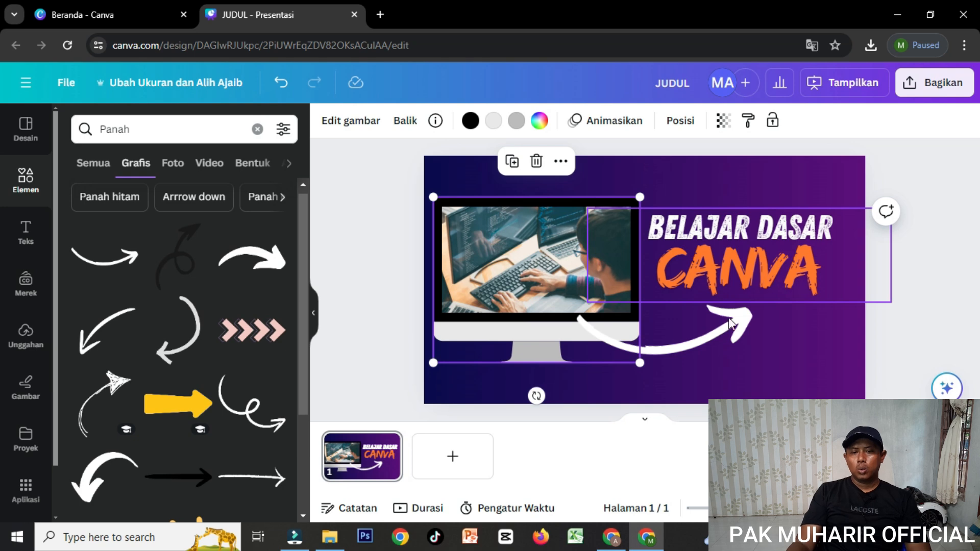
click(709, 344)
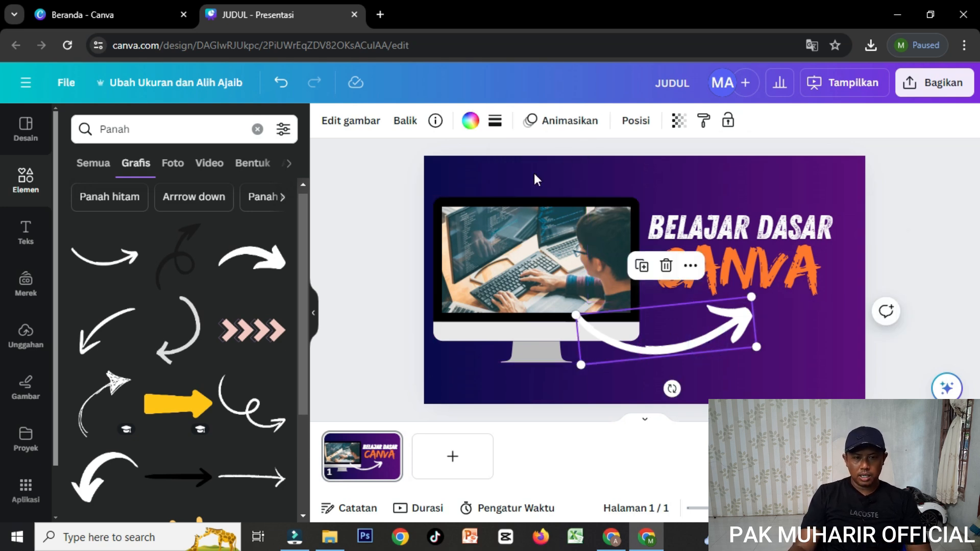
click(470, 122)
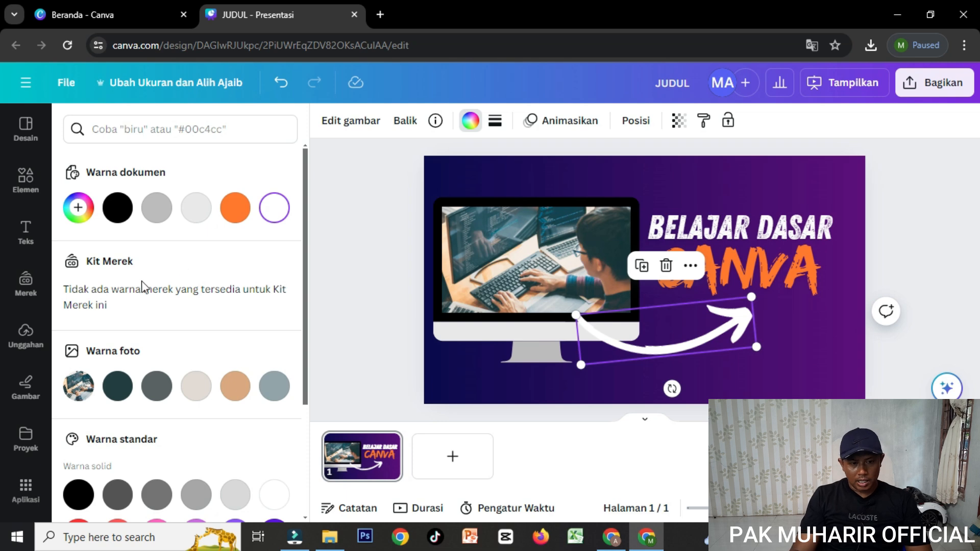
click(118, 210)
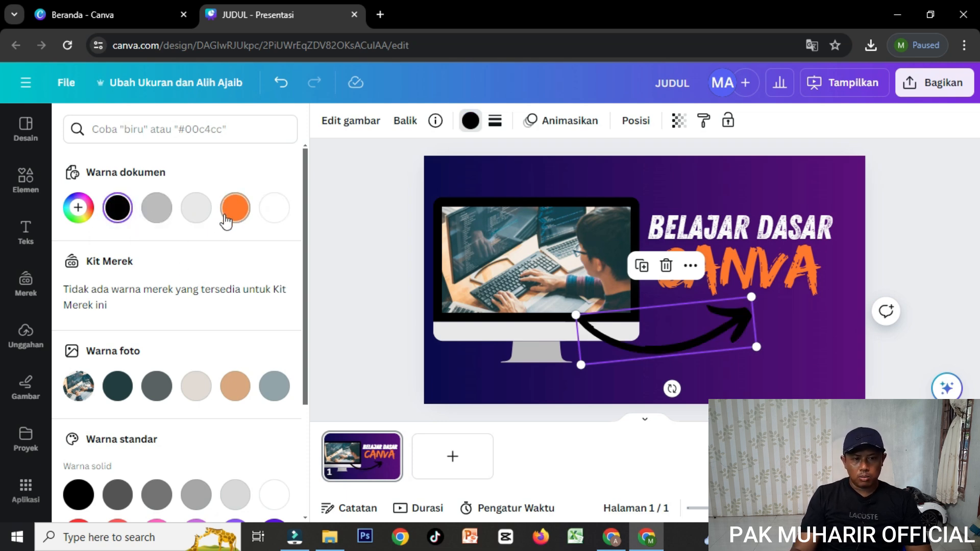
click(80, 215)
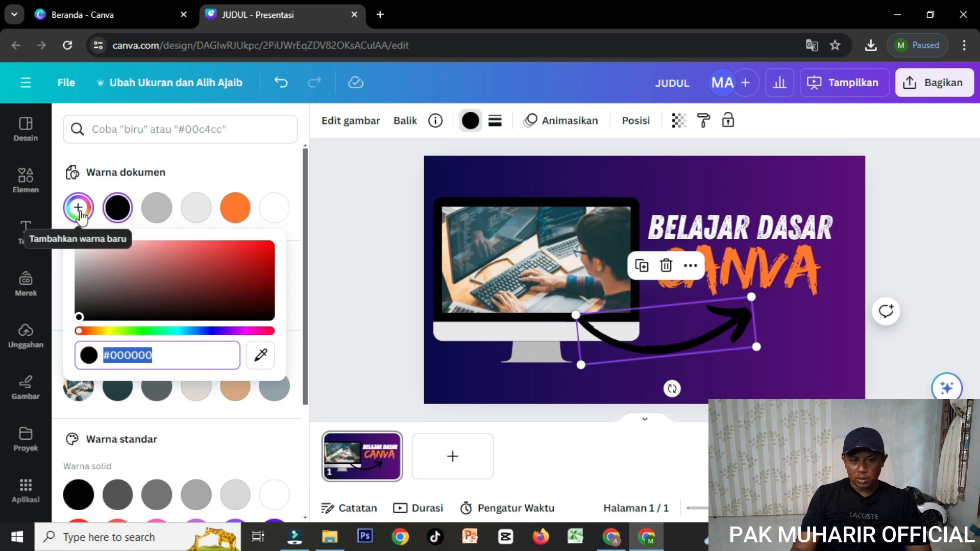
click(259, 251)
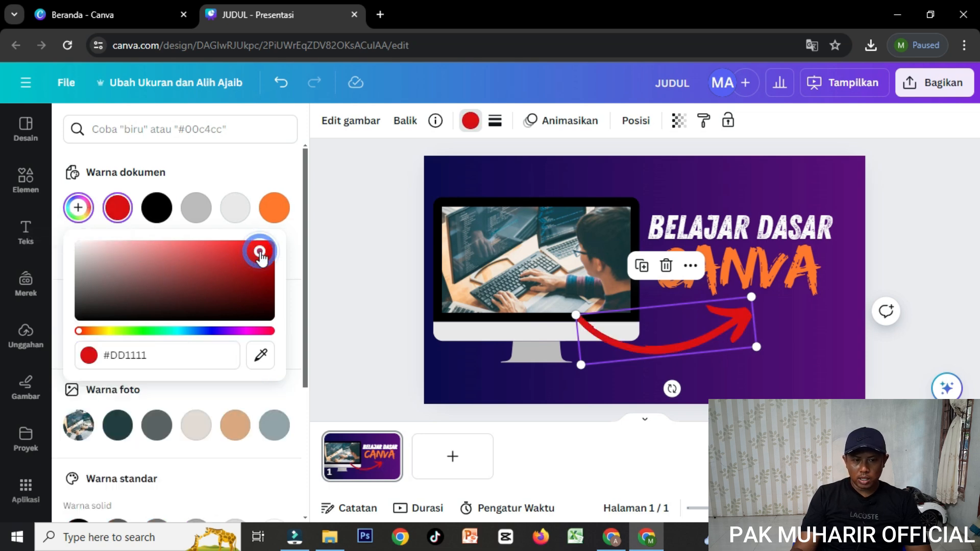
drag(260, 252, 270, 245)
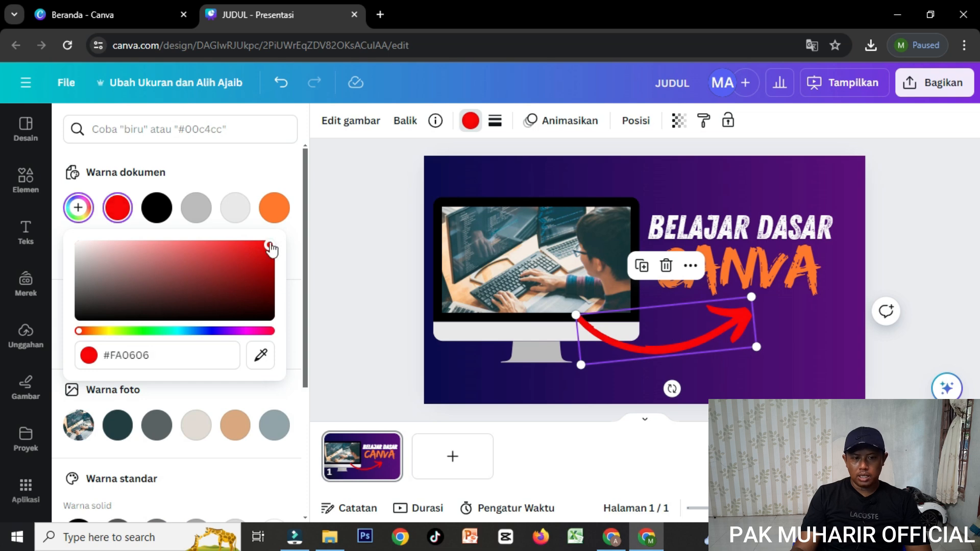
click(776, 342)
click(776, 342)
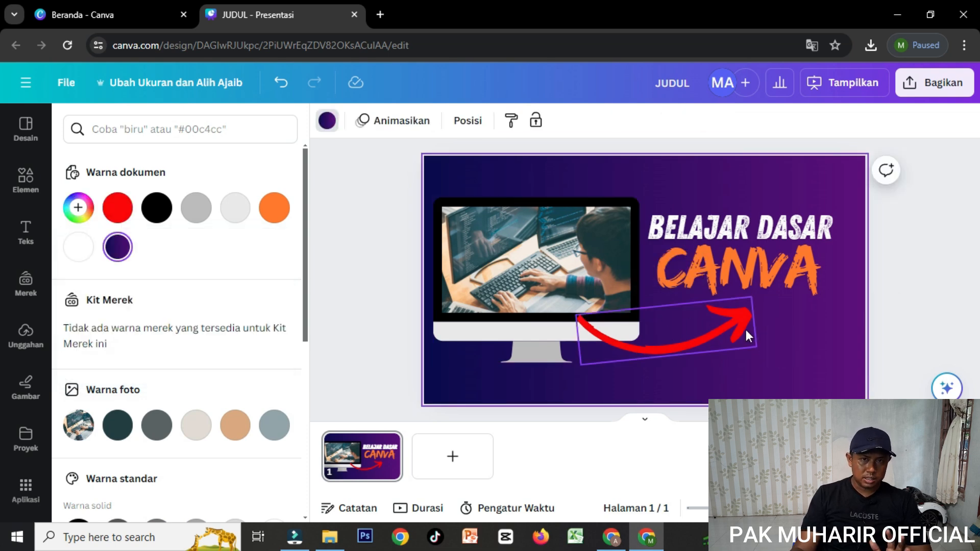
Try the dark teal photo colour #243d42 on the word CANVA and deselect the title
click(757, 270)
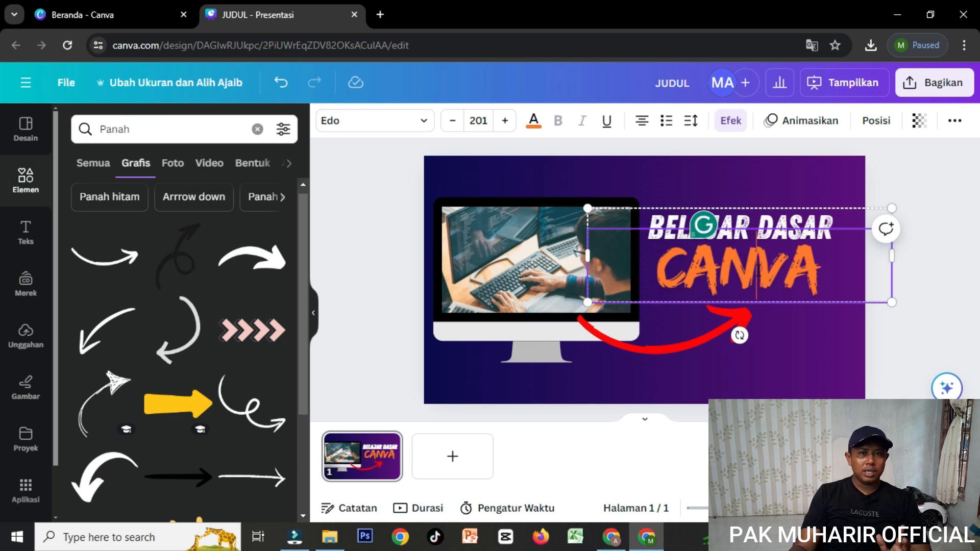
drag(821, 271, 617, 283)
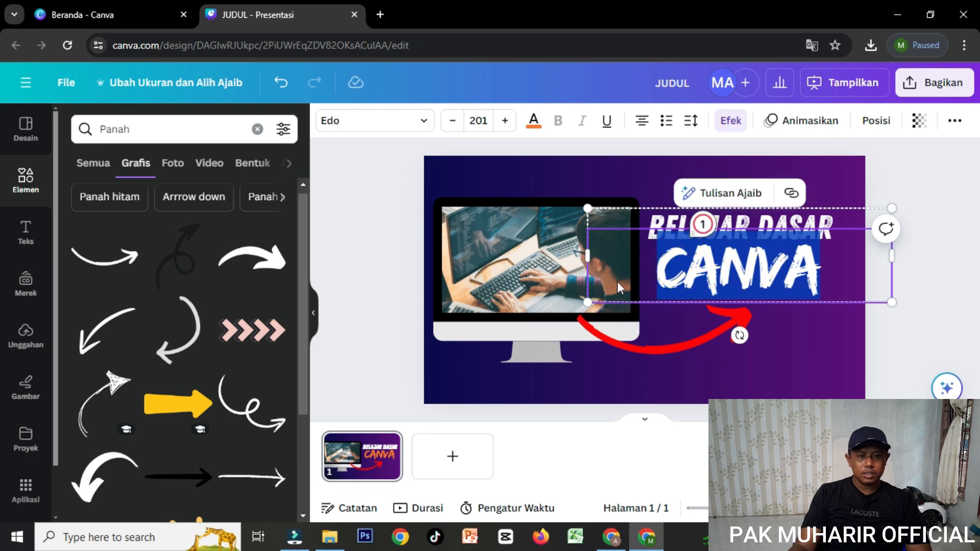
click(533, 125)
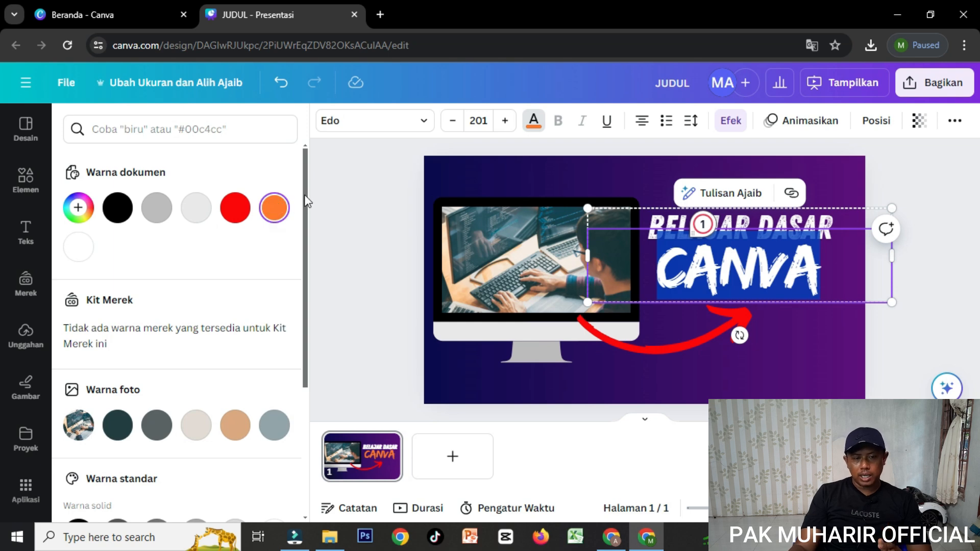
drag(305, 200, 297, 263)
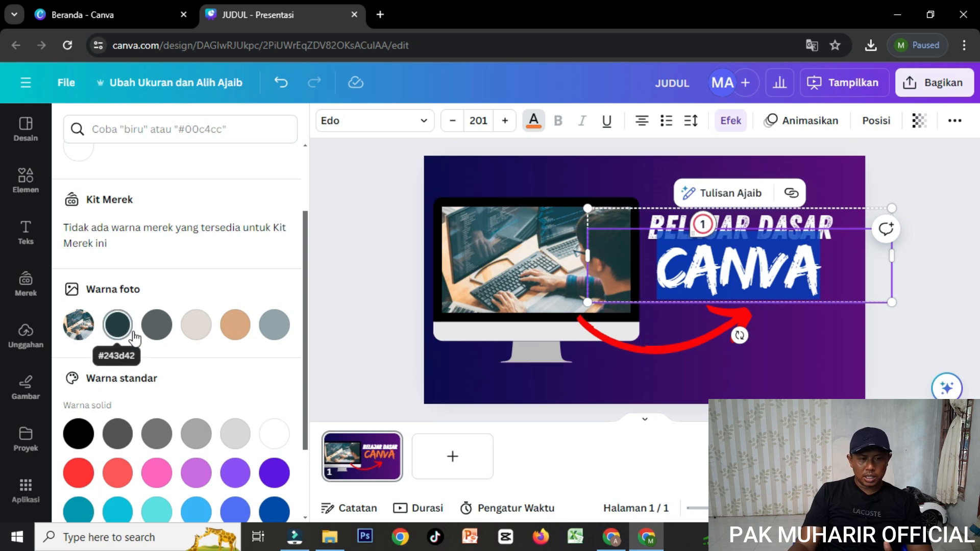
click(118, 325)
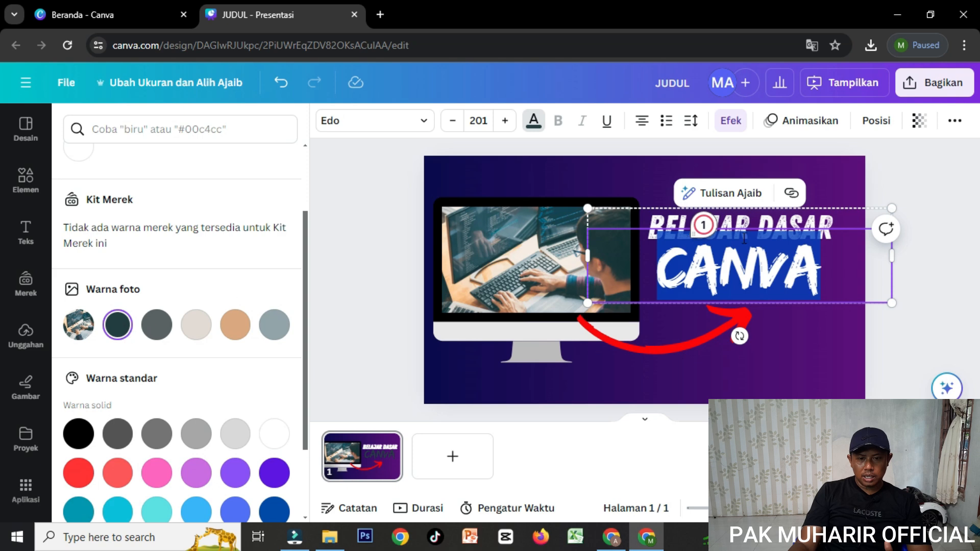
key(Escape)
click(801, 335)
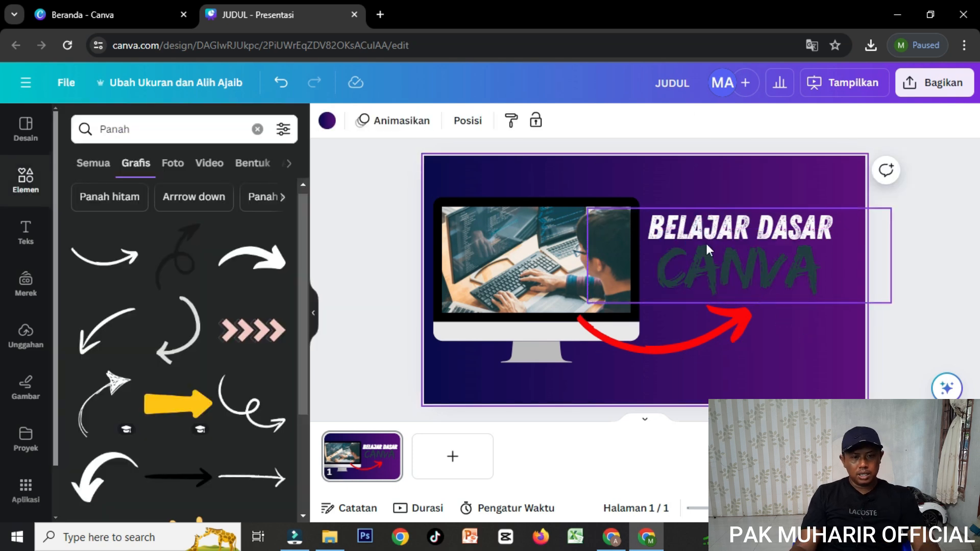
Undo the colour change on the word CANVA and redo it
click(281, 83)
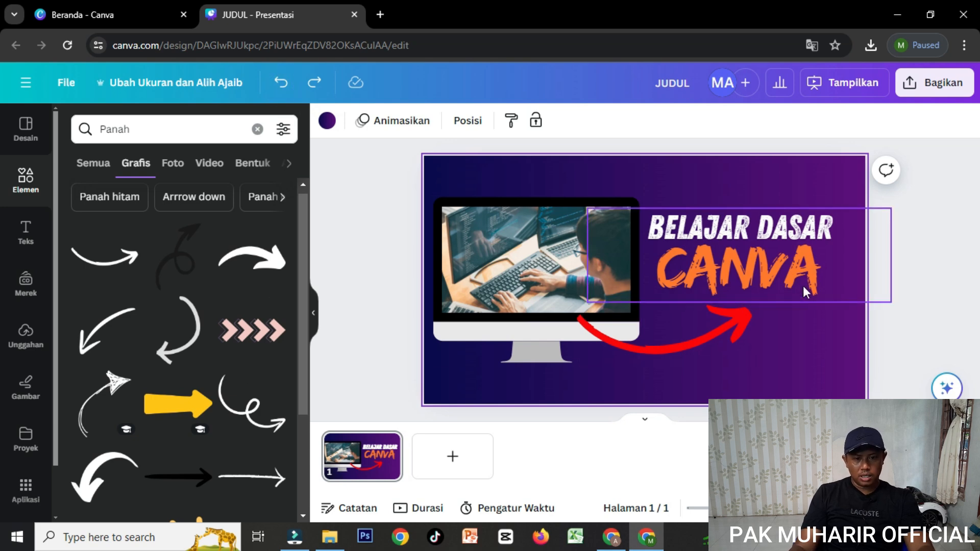
click(762, 268)
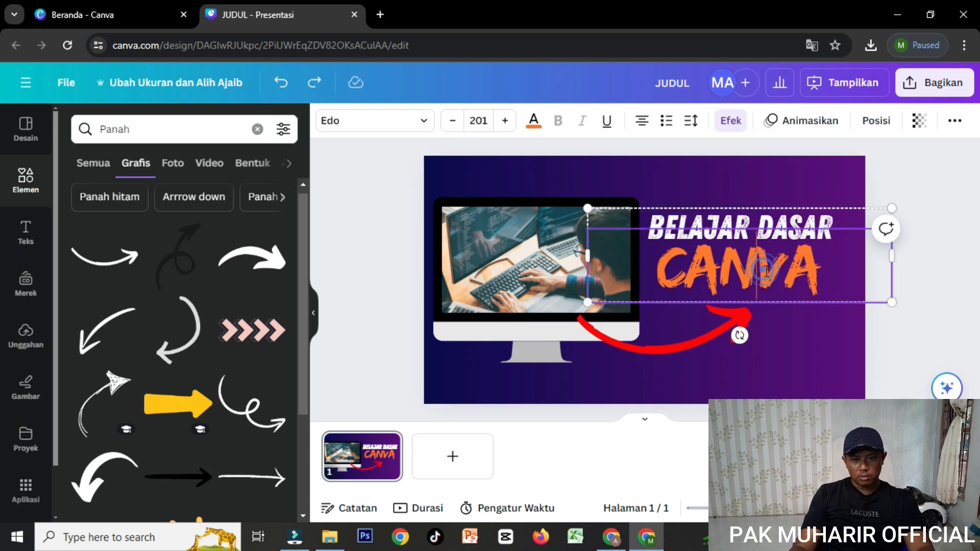
click(310, 77)
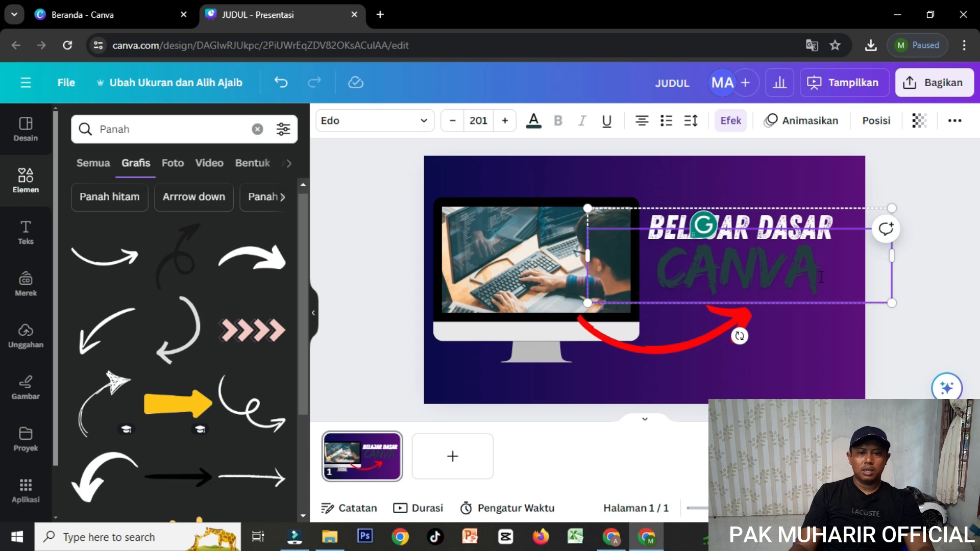
Recolour the word CANVA in the title with the custom bright cyan #00E0FF
drag(820, 277, 655, 275)
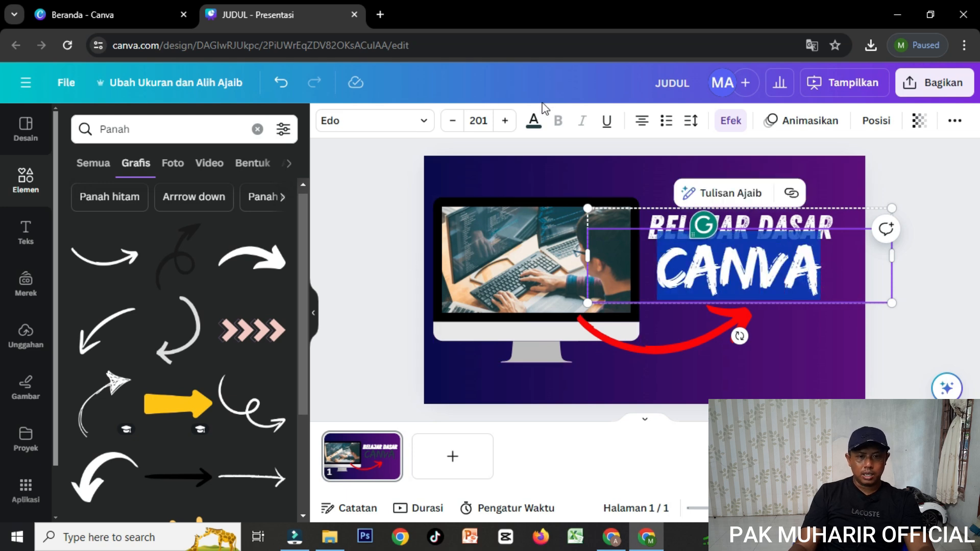
click(533, 122)
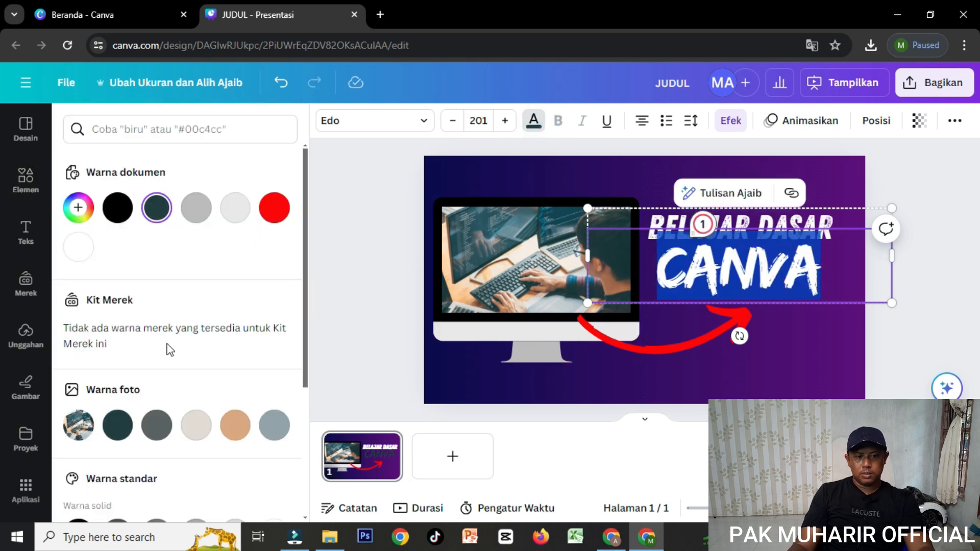
click(77, 207)
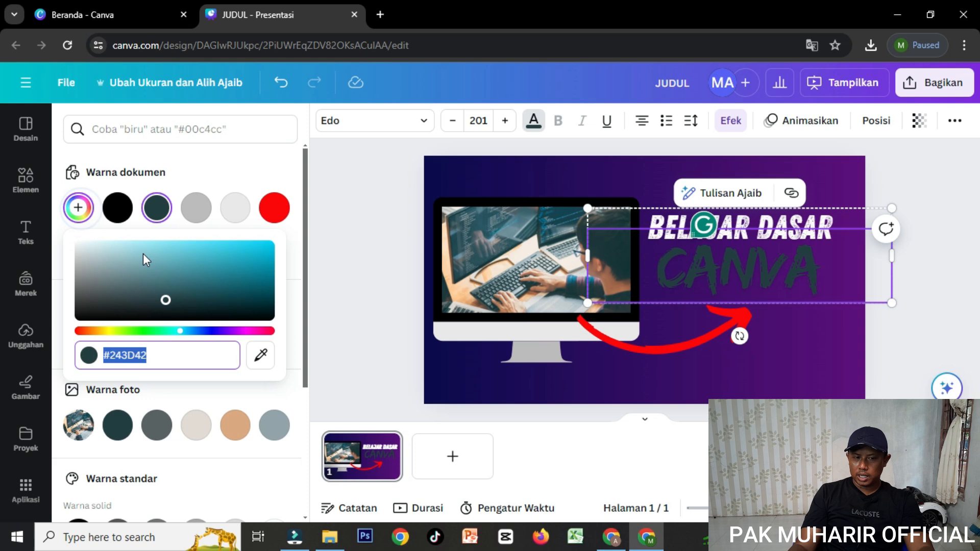
click(250, 252)
drag(270, 248, 291, 243)
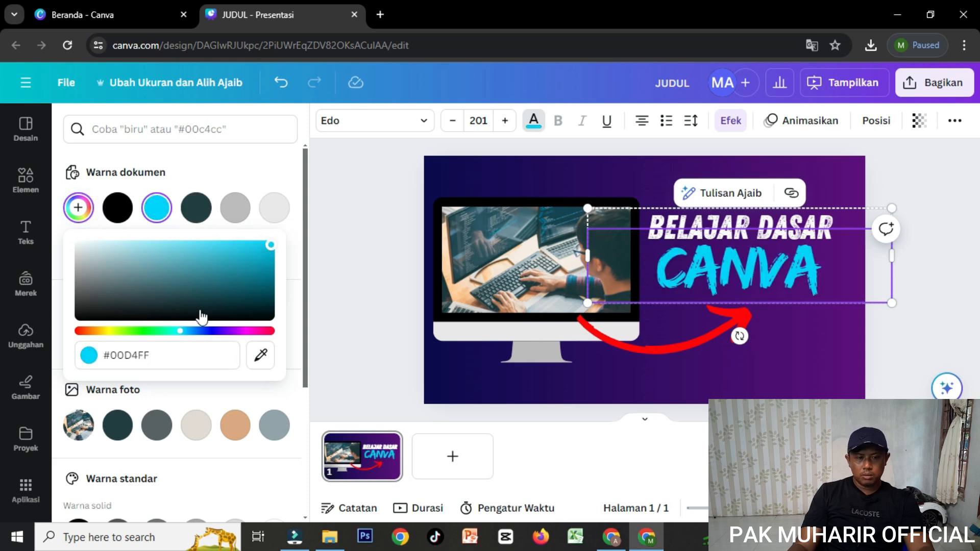
drag(211, 332, 178, 332)
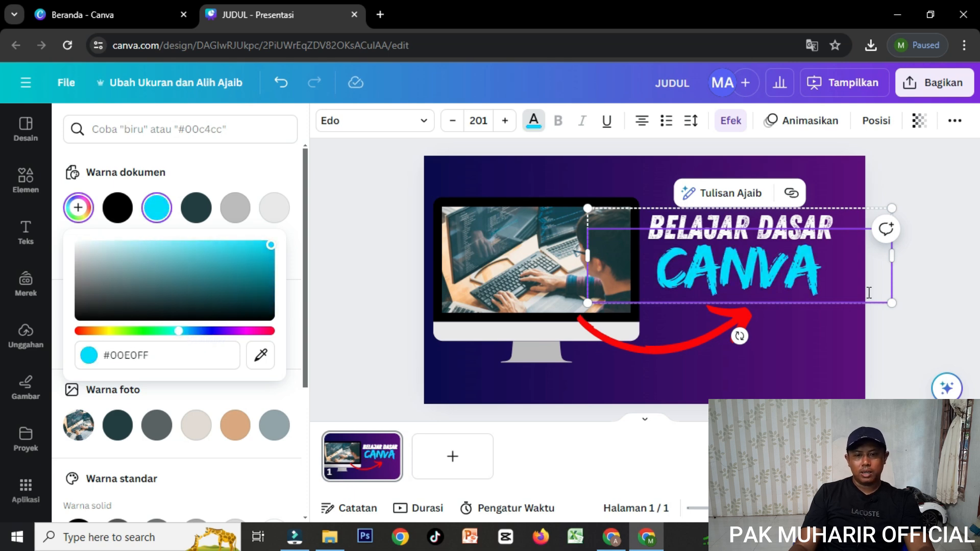
Deselect the title and browse the suggested element categories, including the Tabel elements
click(921, 315)
click(948, 218)
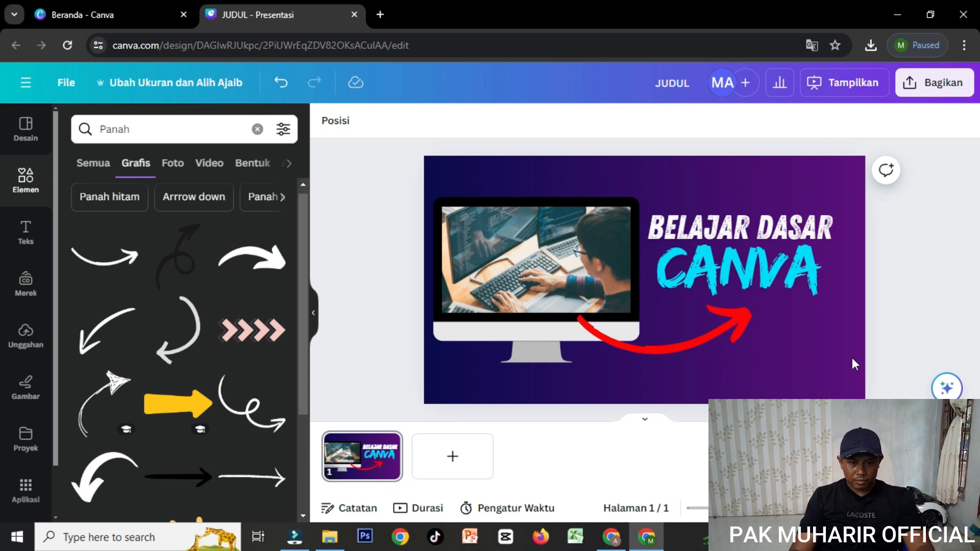
click(26, 186)
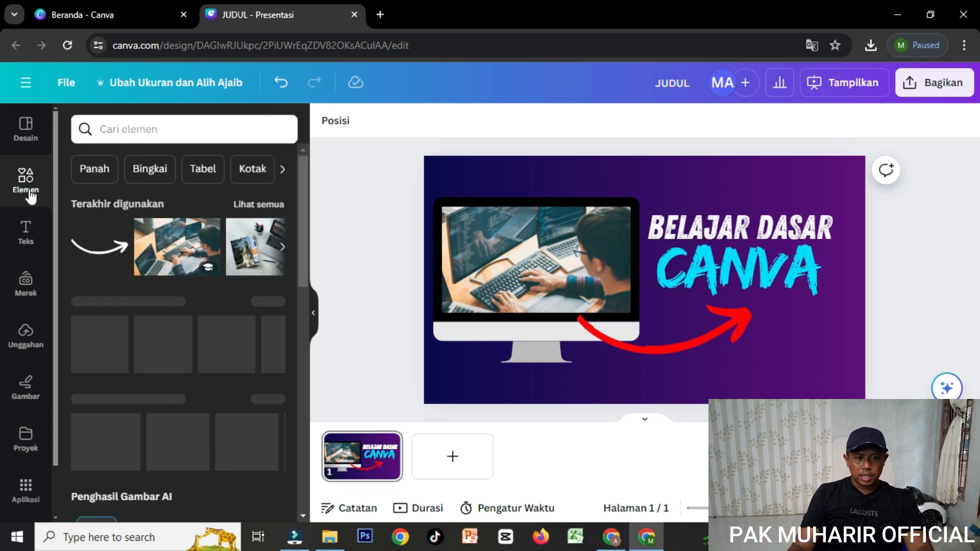
click(283, 169)
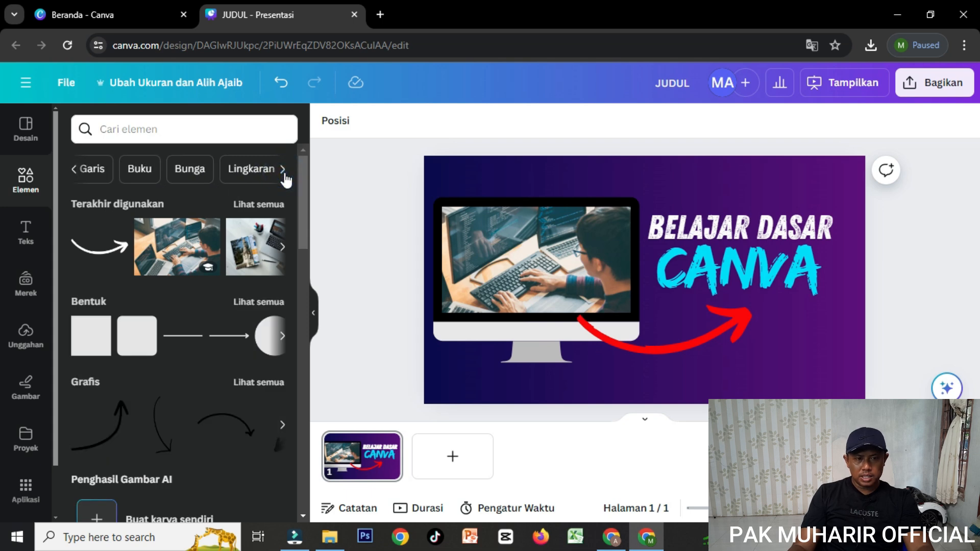
click(74, 173)
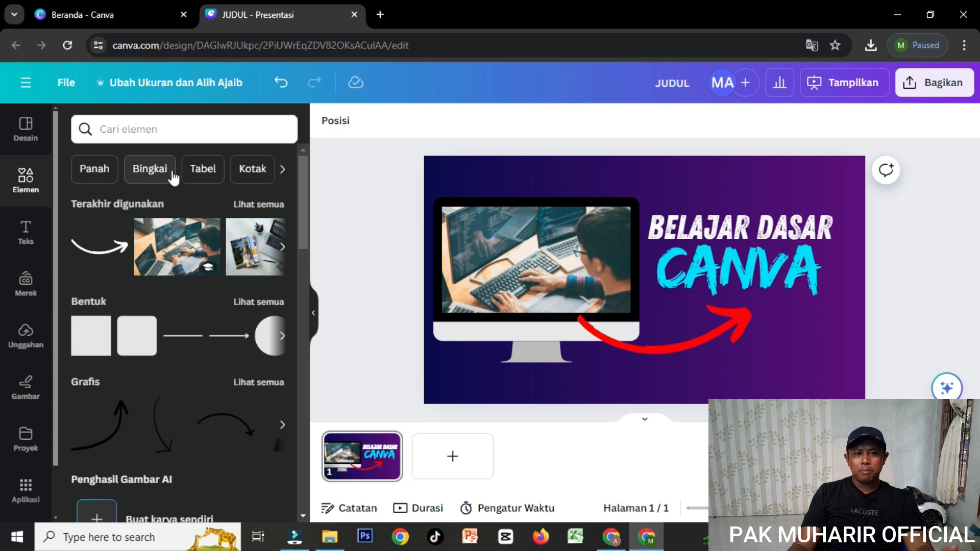
click(282, 169)
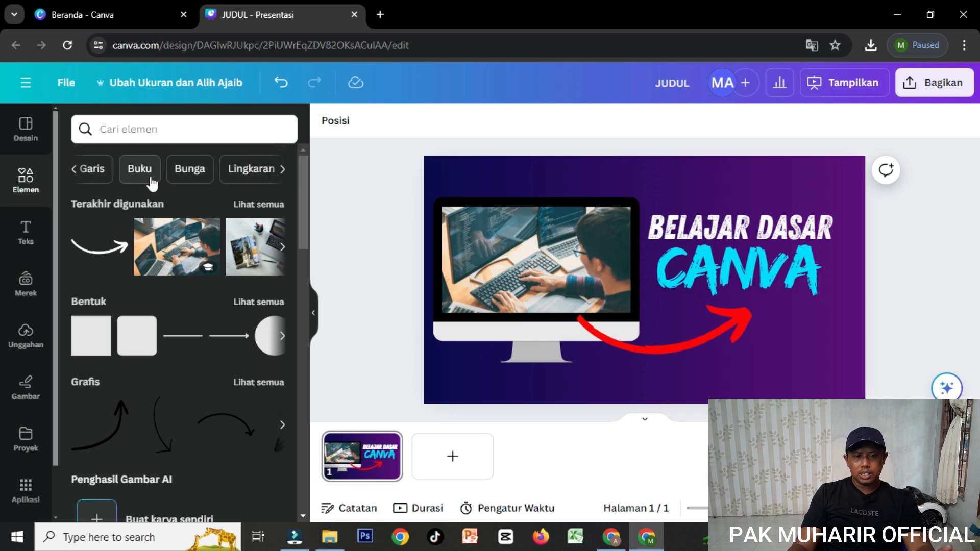
click(73, 171)
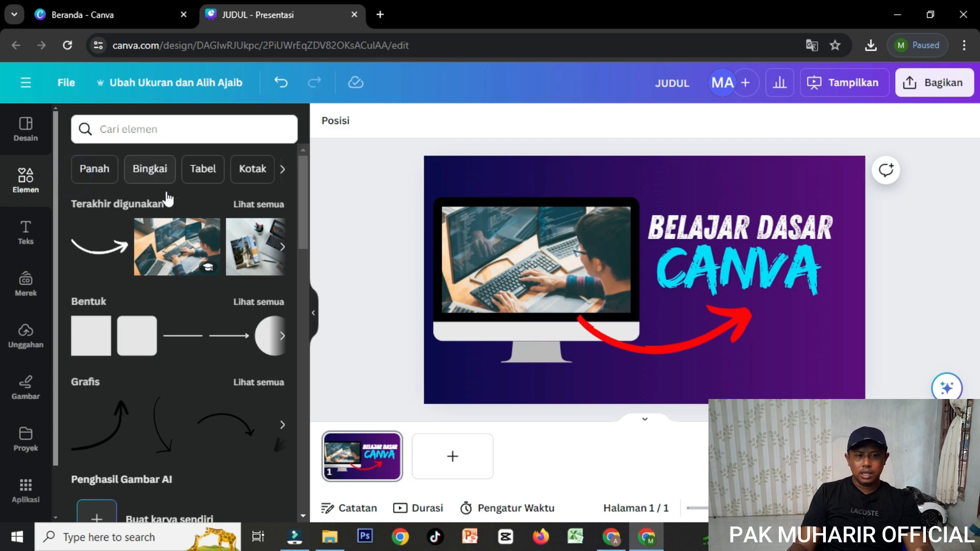
click(209, 171)
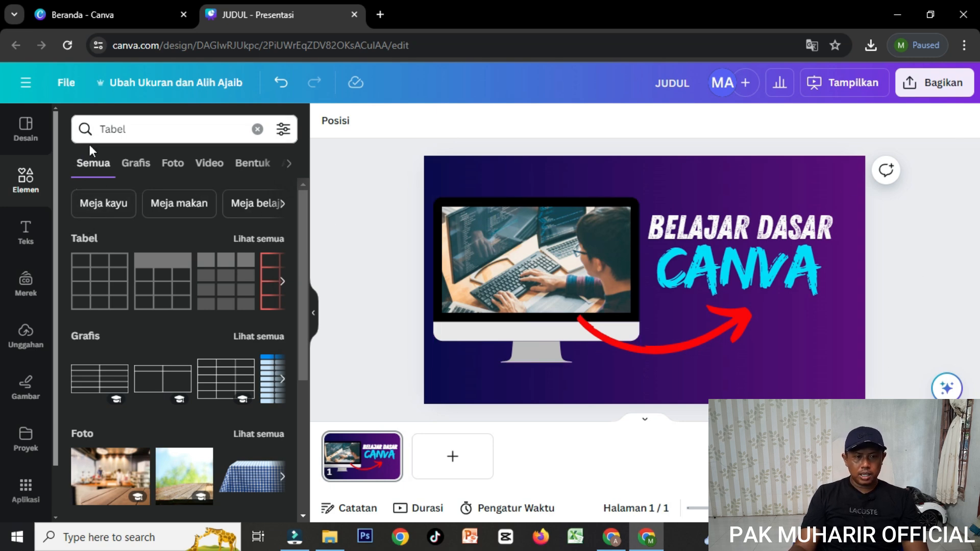
Insert the photo of stacked books from the Buku element category onto the slide
click(26, 179)
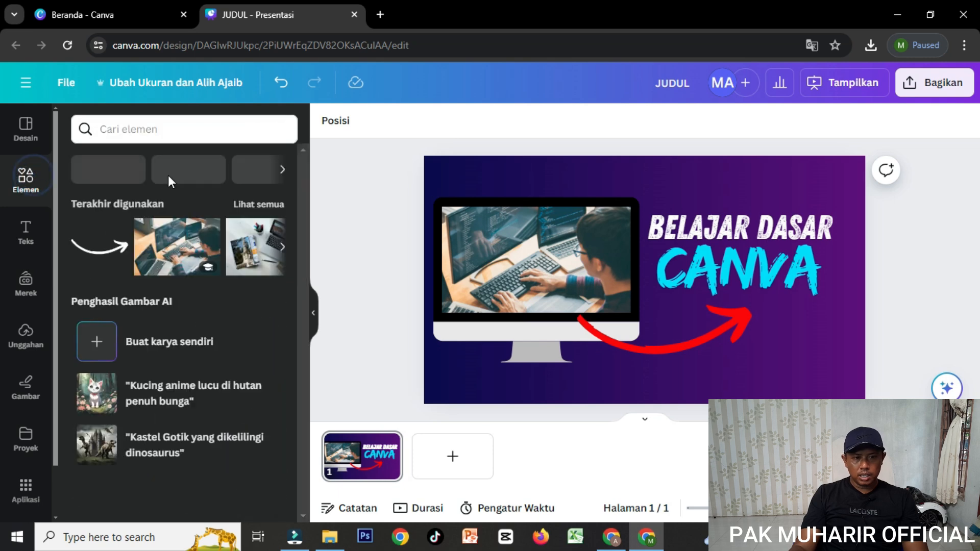
click(282, 170)
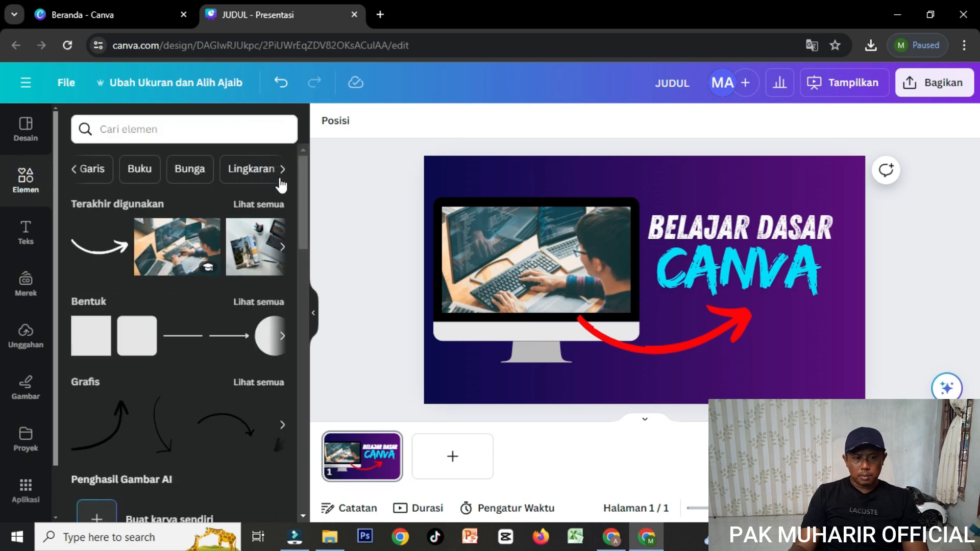
click(139, 168)
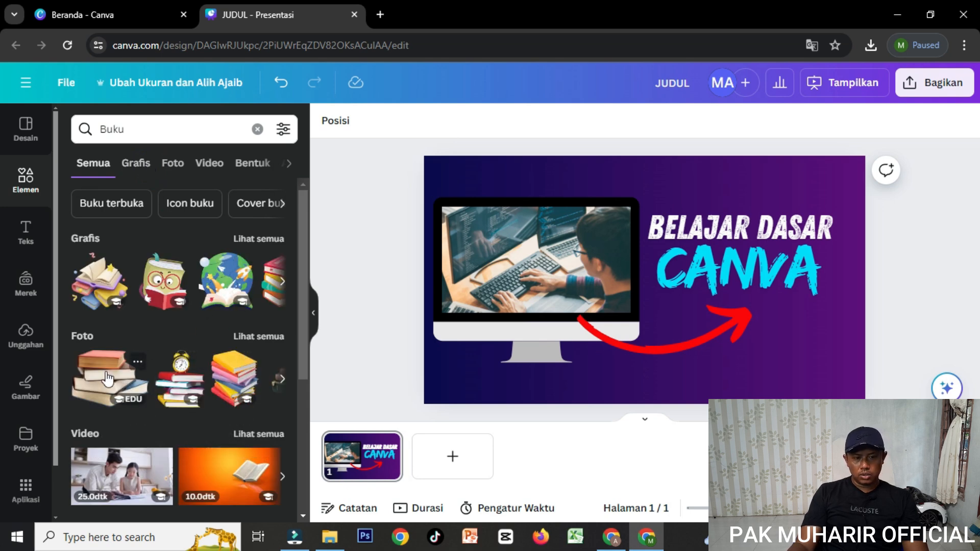
drag(107, 377, 712, 307)
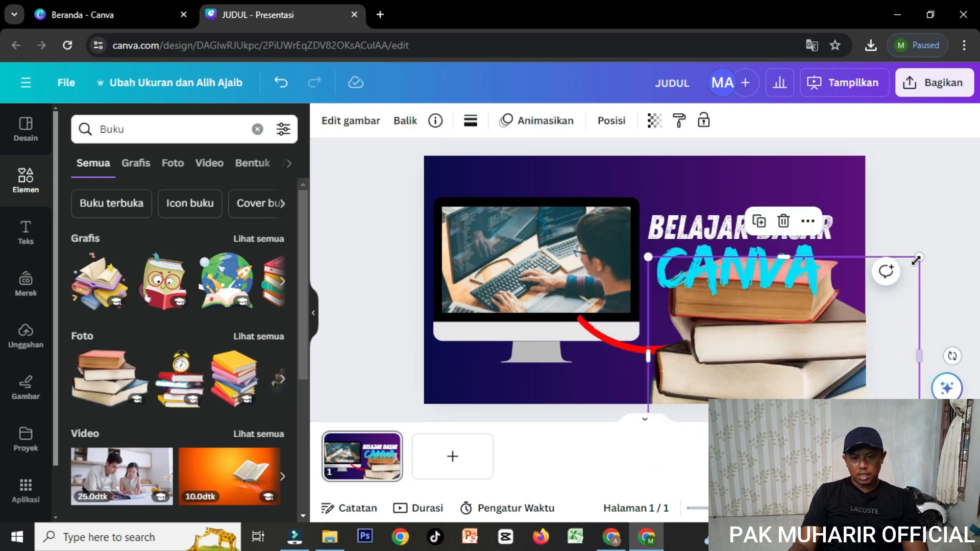
Shrink the stacked-books photo to about 646 × 474 px and place it below the word CANVA at the slide's lower right
drag(916, 259, 818, 331)
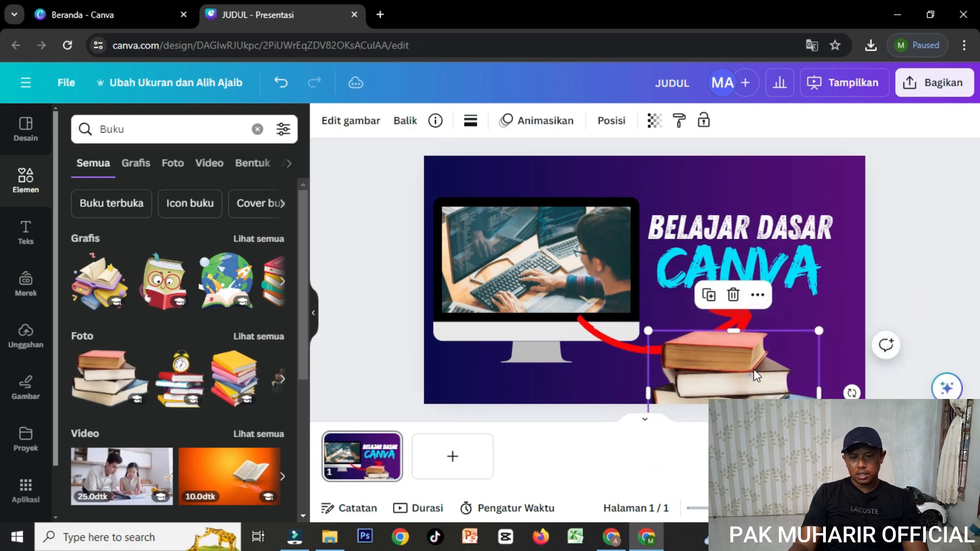
drag(753, 369, 783, 354)
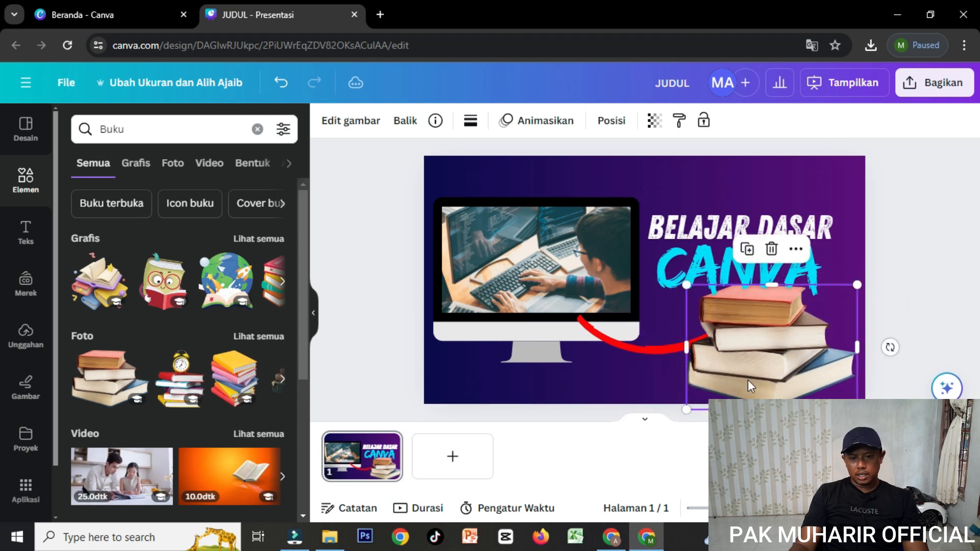
drag(688, 408, 708, 400)
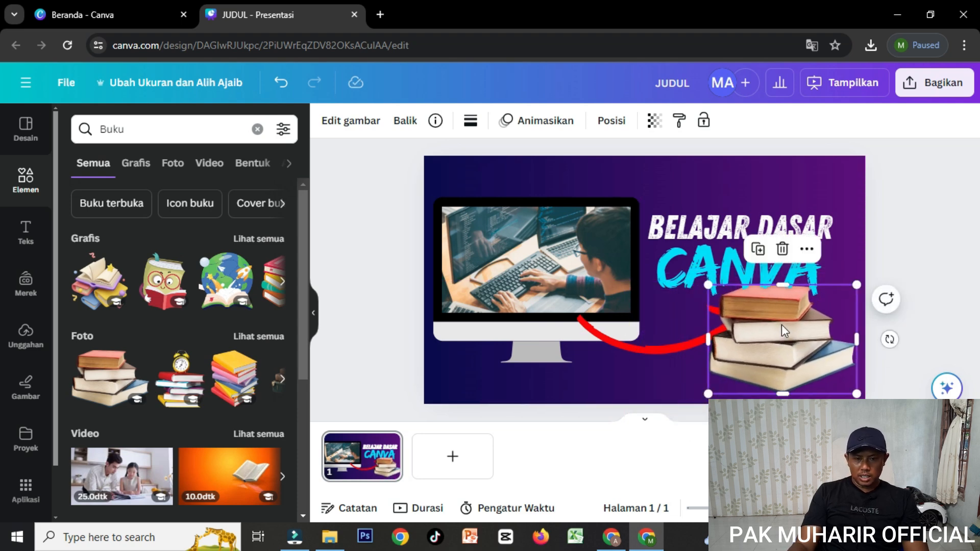
mouse_move(781, 324)
mouse_down()
mouse_move(759, 339)
mouse_move(776, 333)
mouse_up()
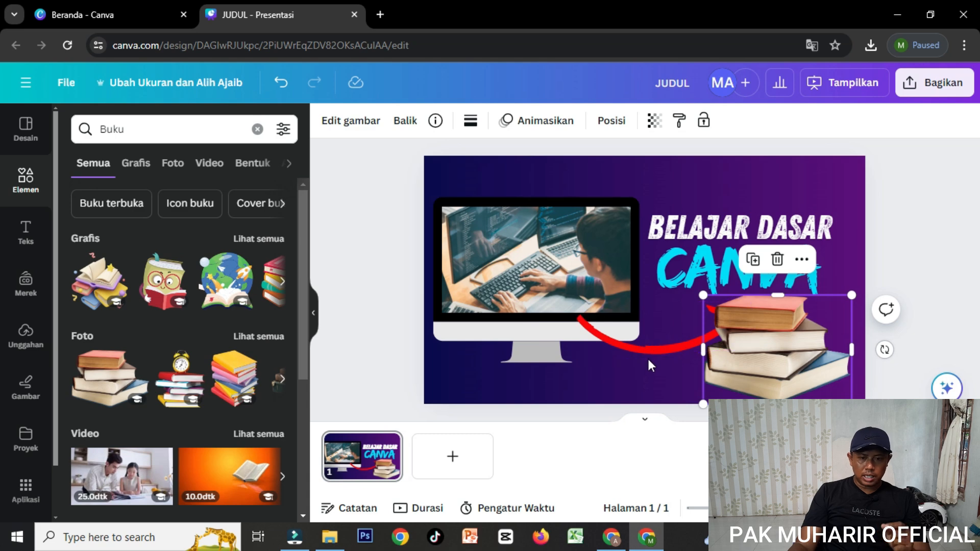
Enlarge the stacked-books photo to about 881 × 646 px and send it to the very back behind the arrow
click(612, 121)
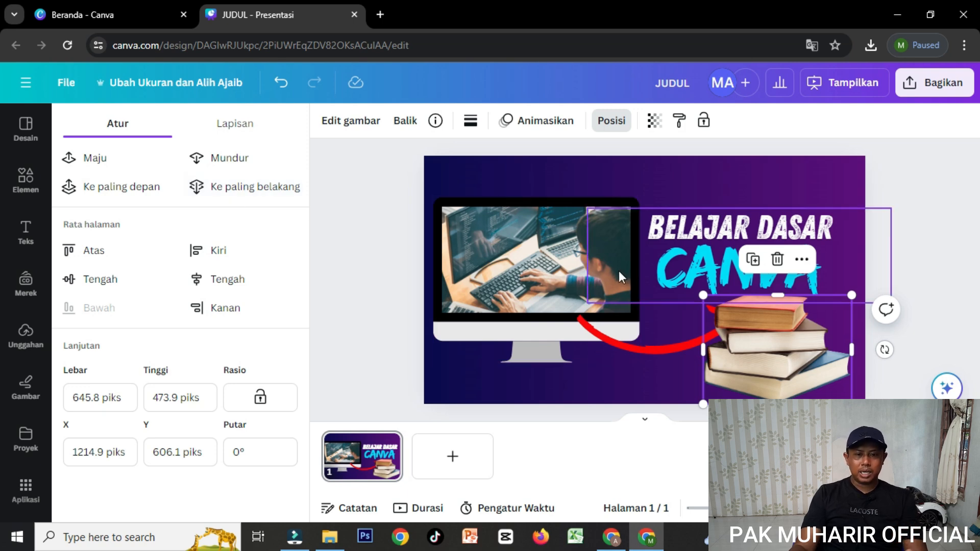
drag(703, 295, 642, 265)
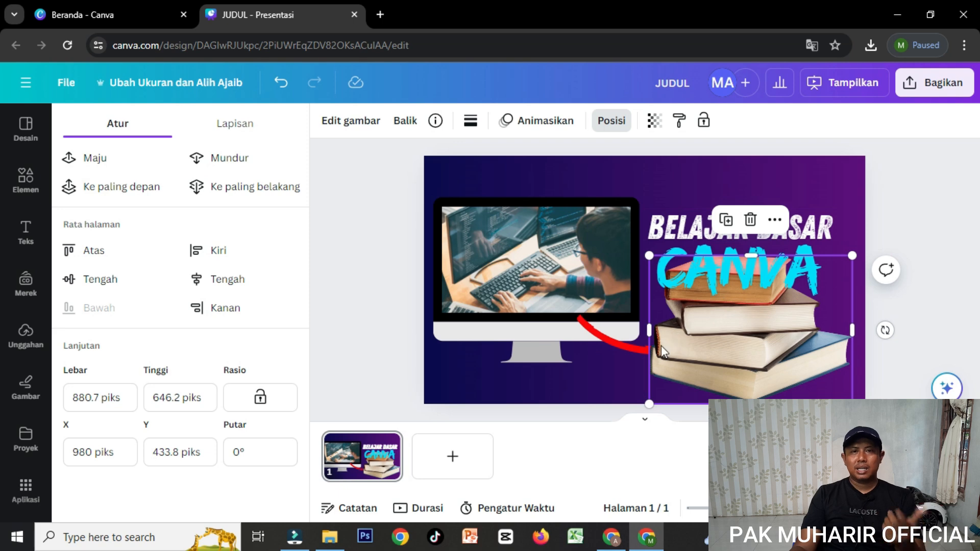
click(234, 199)
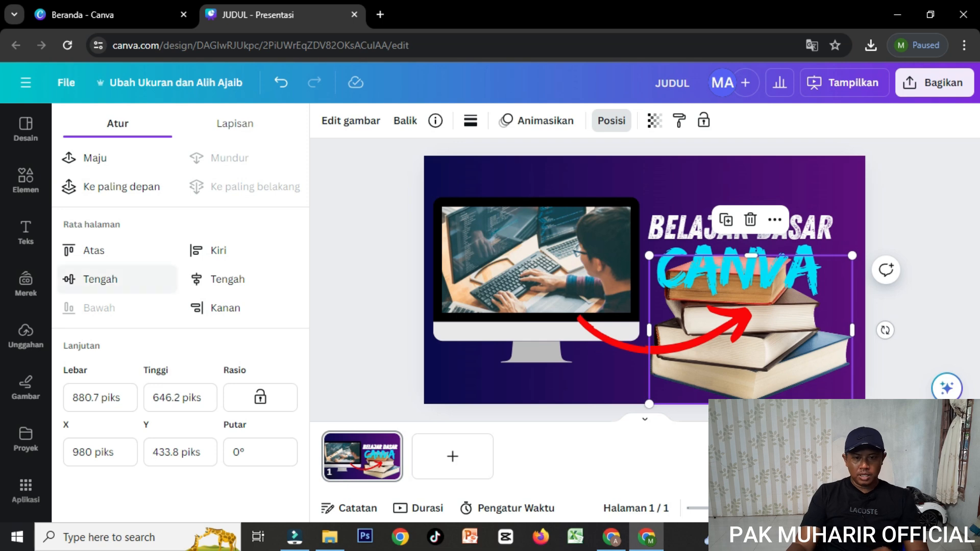
Move the monitor to about X 82, Y 187 px and send the stacked-books photo to the very back
drag(479, 273, 472, 249)
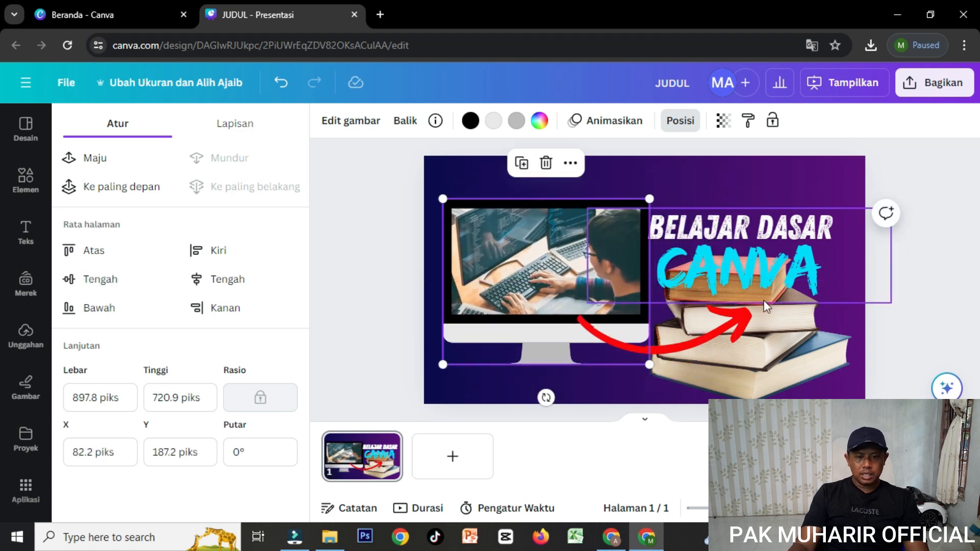
click(795, 351)
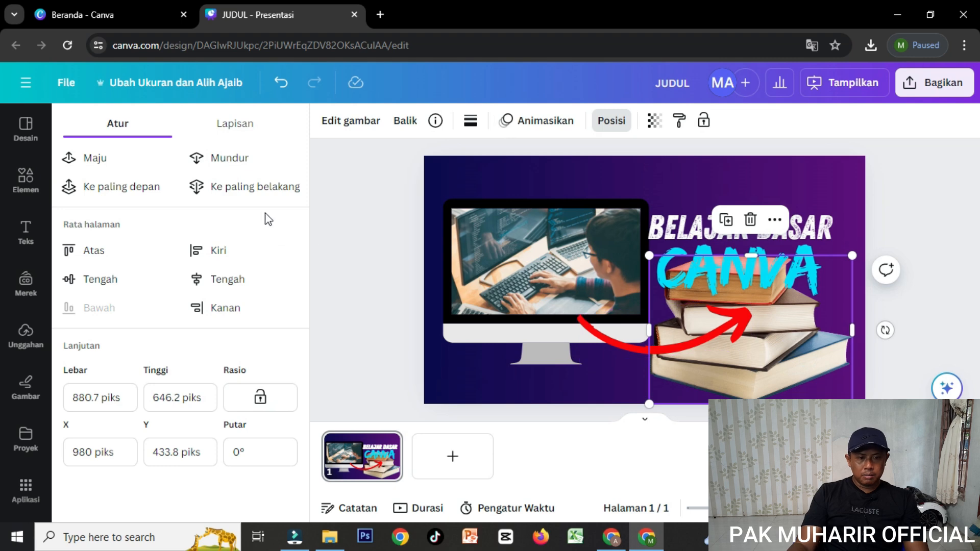
click(245, 185)
Try the monitor overlapping the books and one layer forward over the arrow, then restore its layer and place
drag(515, 292, 556, 305)
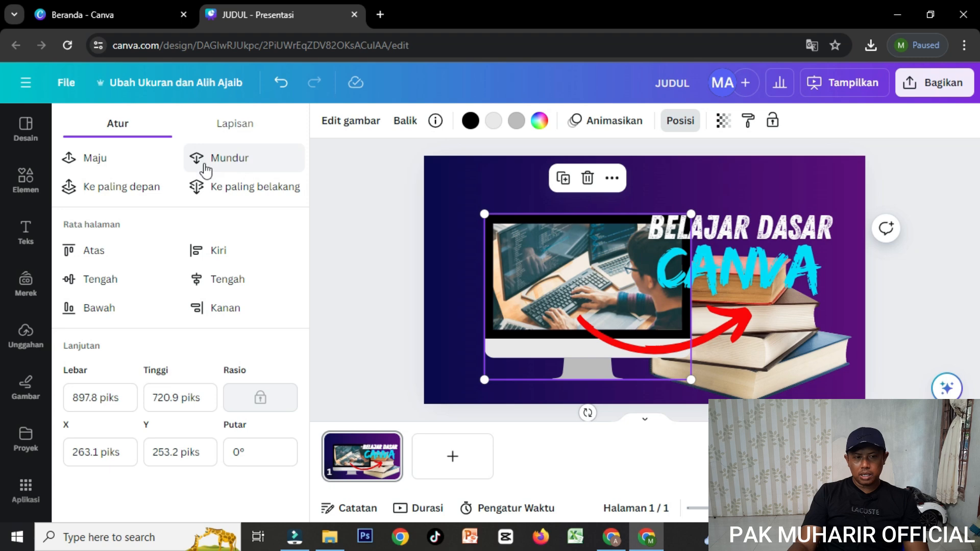
click(93, 159)
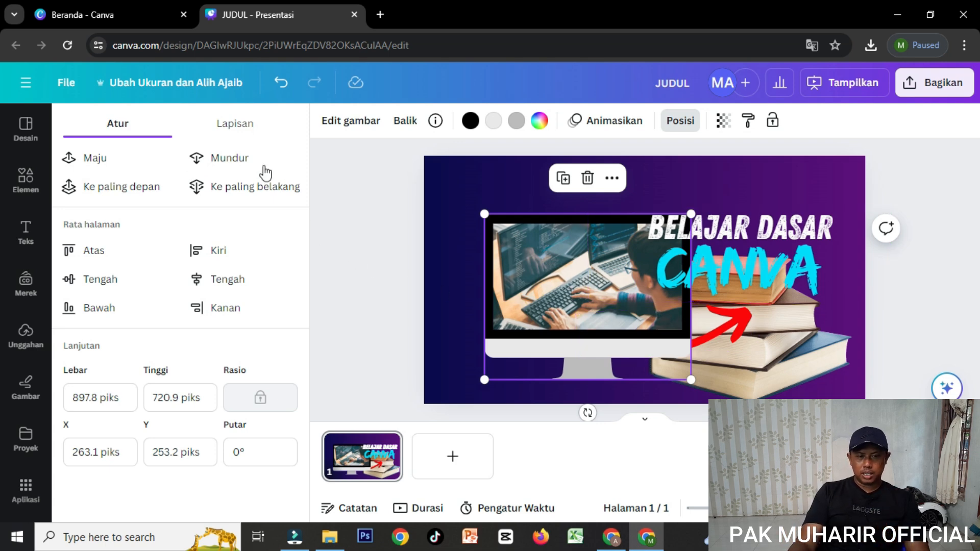
click(228, 157)
drag(549, 268, 508, 253)
Try the stacked-books photo over the monitor at about X 661, Y 350 px and bring it forward layer by layer to the front
click(816, 344)
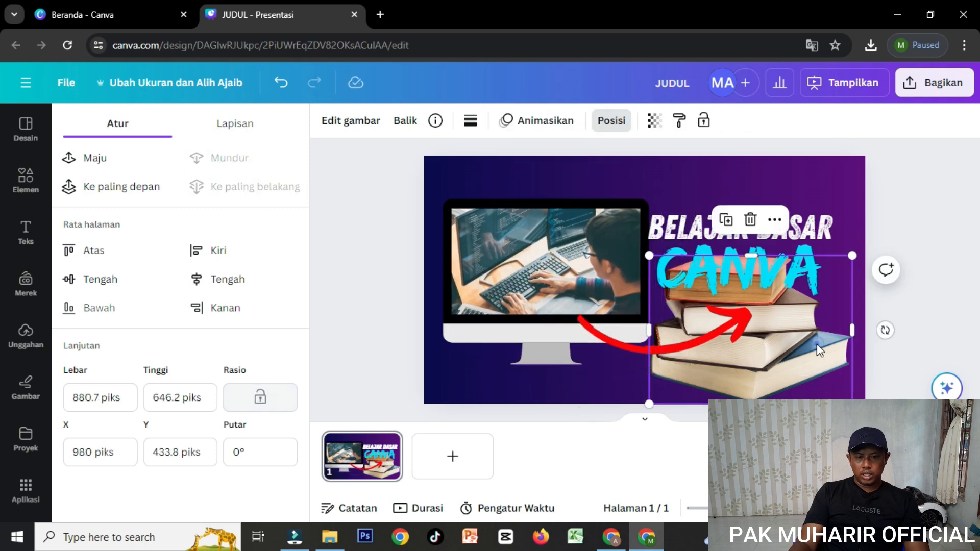
drag(816, 344, 743, 325)
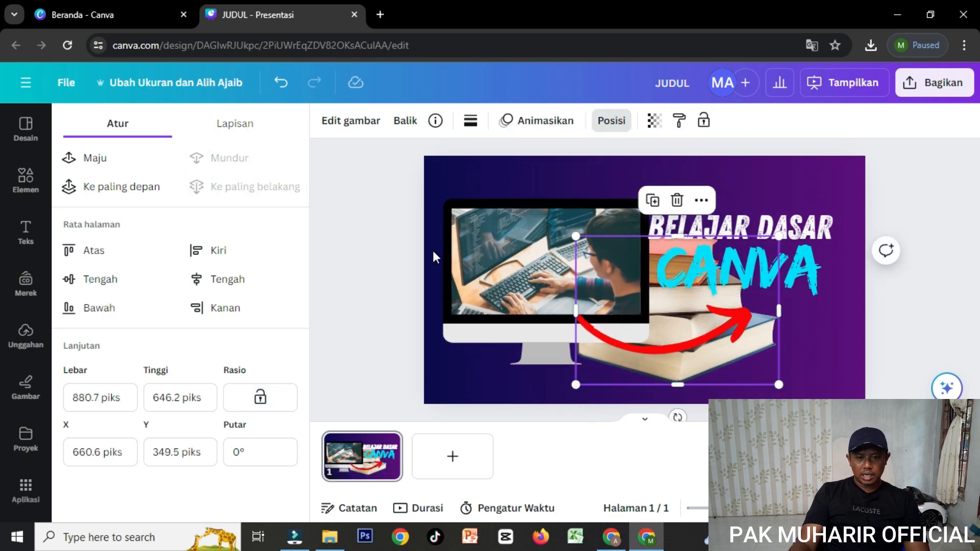
click(95, 162)
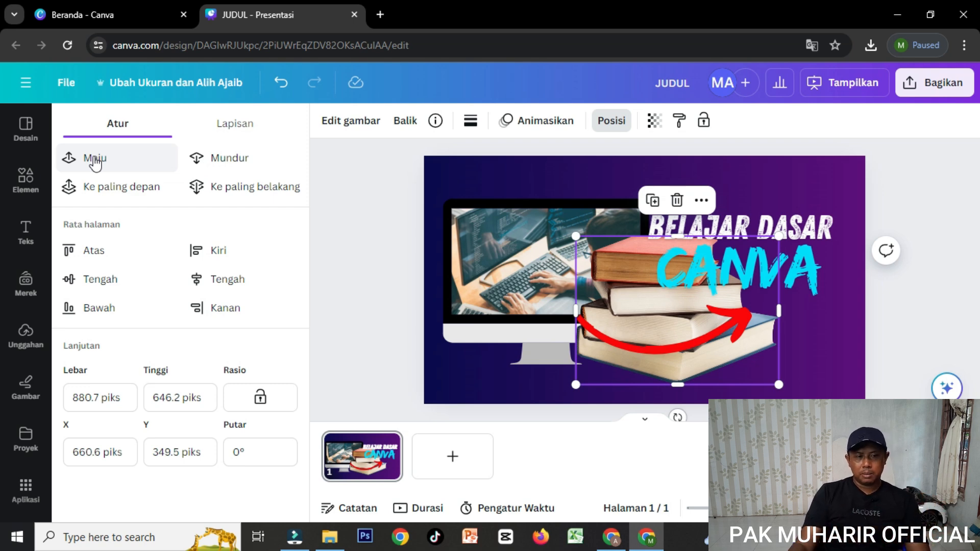
click(95, 163)
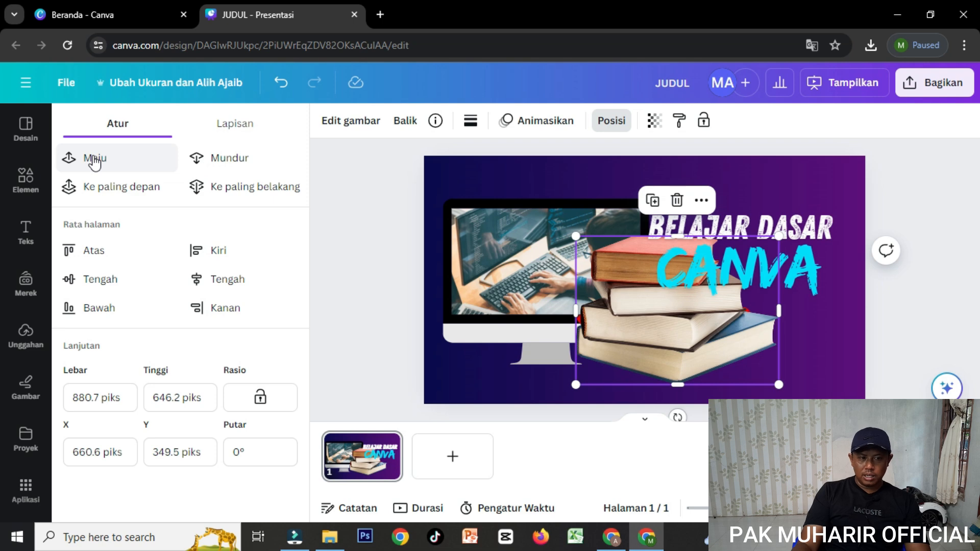
click(94, 160)
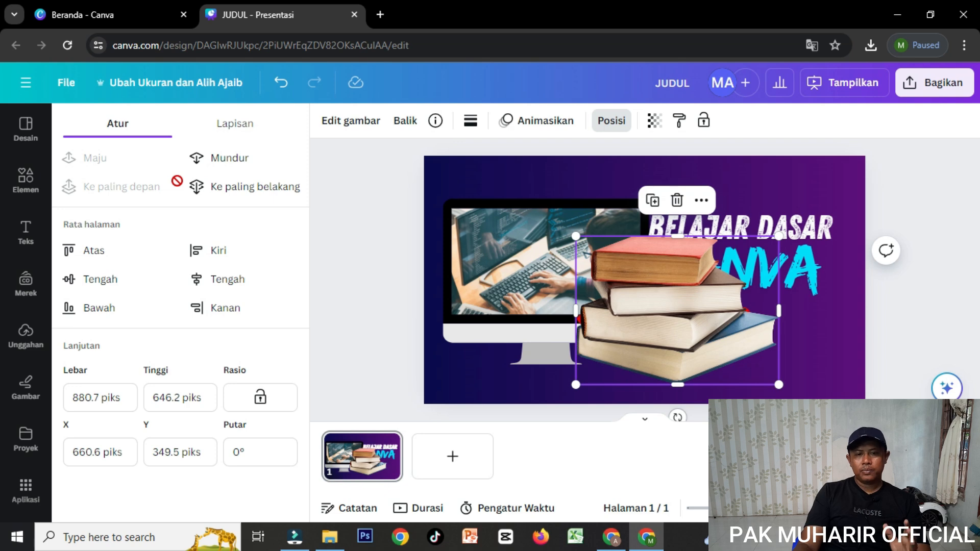
Move the stacked-books photo to the slide's right edge at about X 1039, Y 438 px and send it backward behind title and arrow
drag(697, 285, 773, 304)
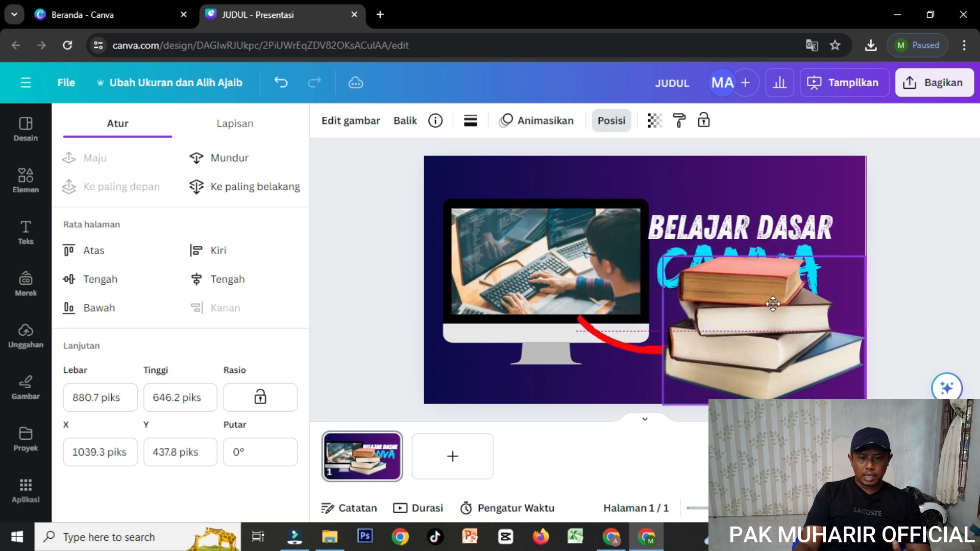
click(242, 165)
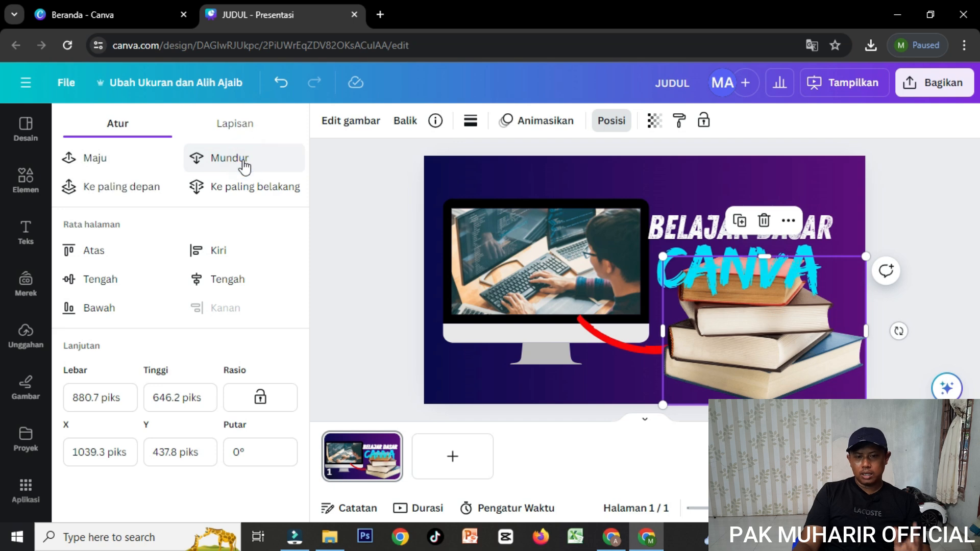
click(243, 165)
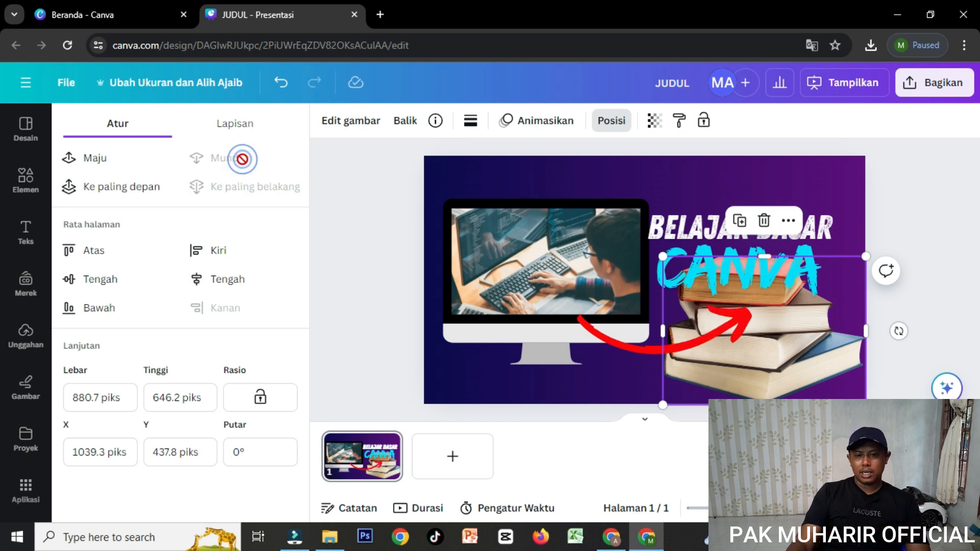
Shrink the stacked-books photo into the slide's lower-right corner so it clears the title and arrow
click(656, 252)
click(821, 349)
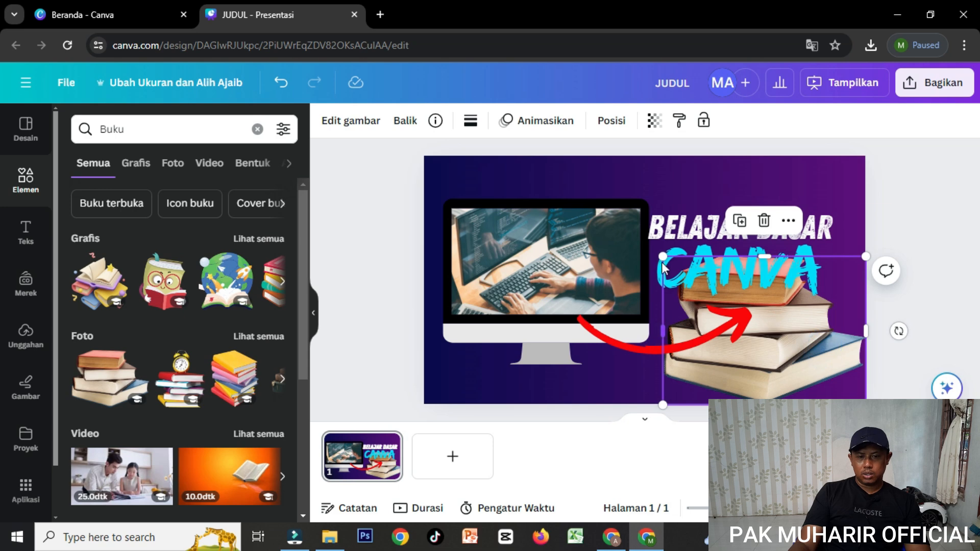
drag(663, 256, 747, 328)
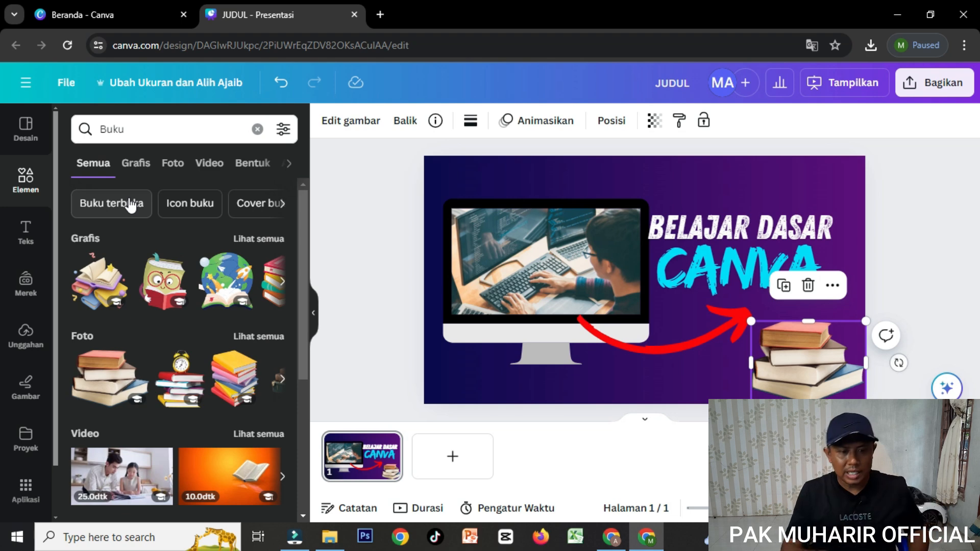
click(257, 129)
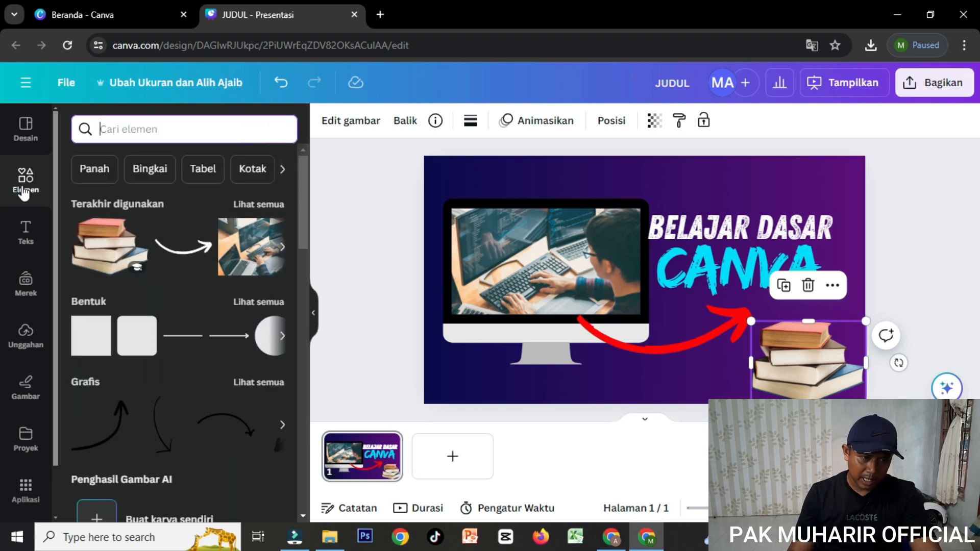
text(BINGKAI)
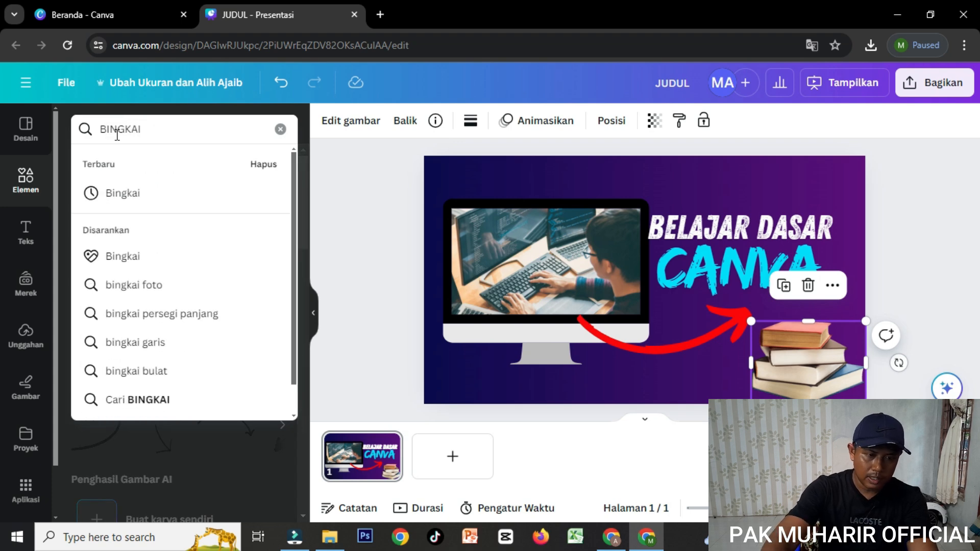
key(Return)
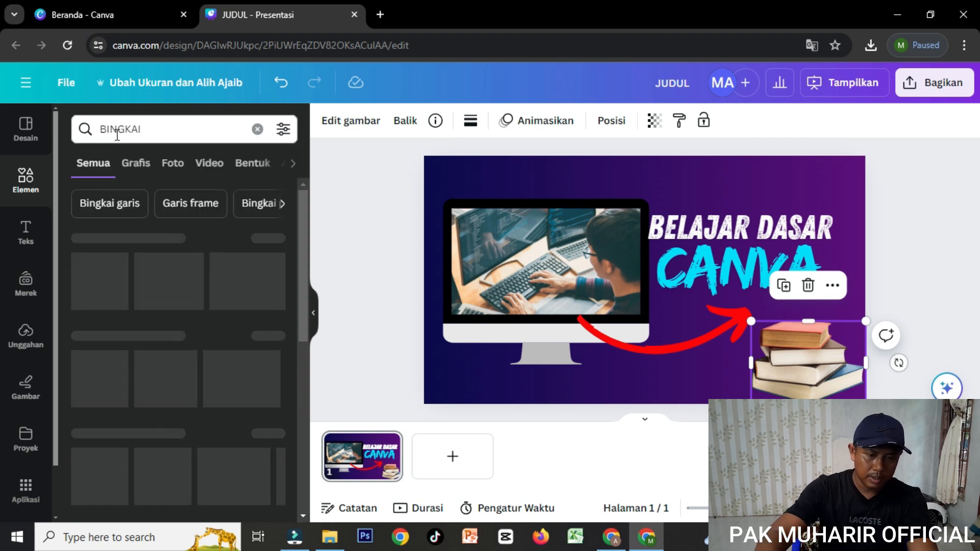
Search the elements for "BINTANG" and add the golden starburst light photo to the slide
click(253, 129)
text(BINTANG)
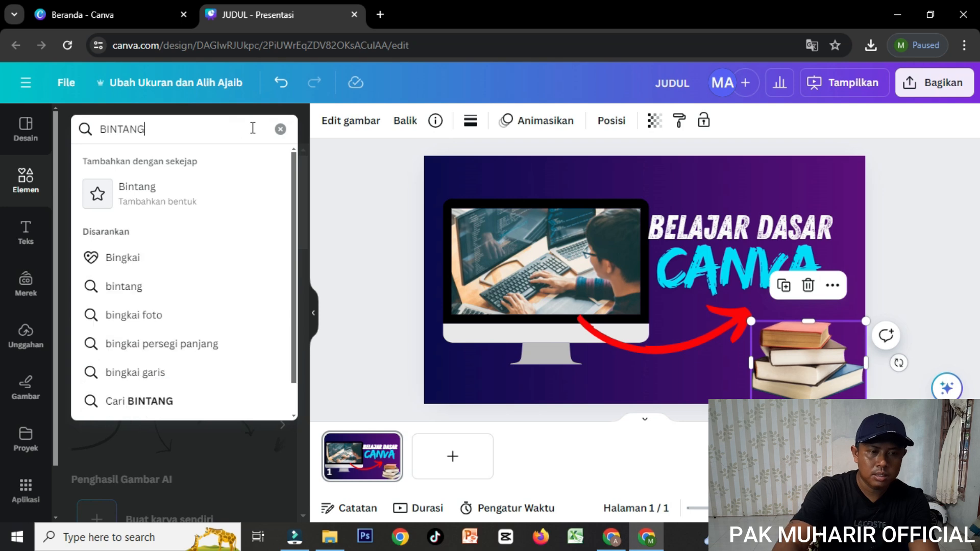
key(Return)
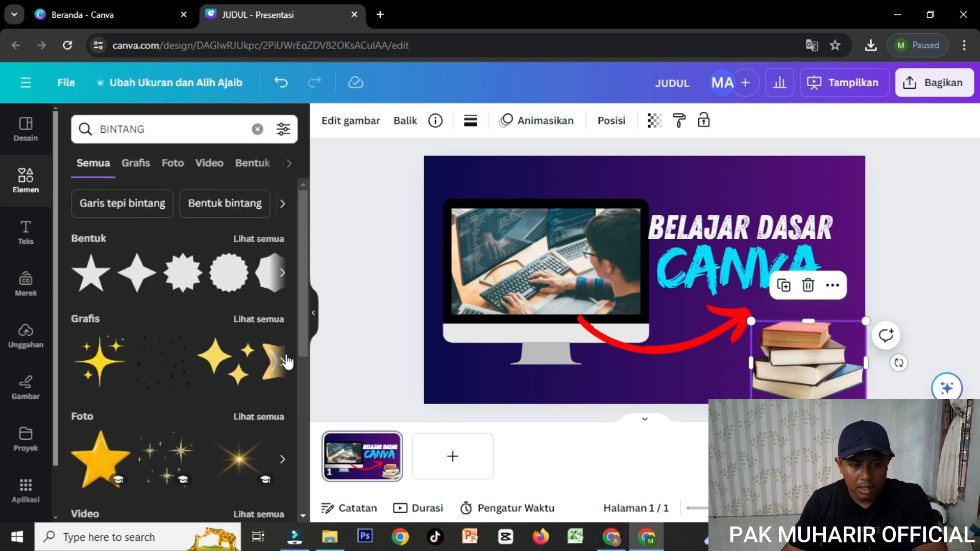
scroll(308, 250, down, 2)
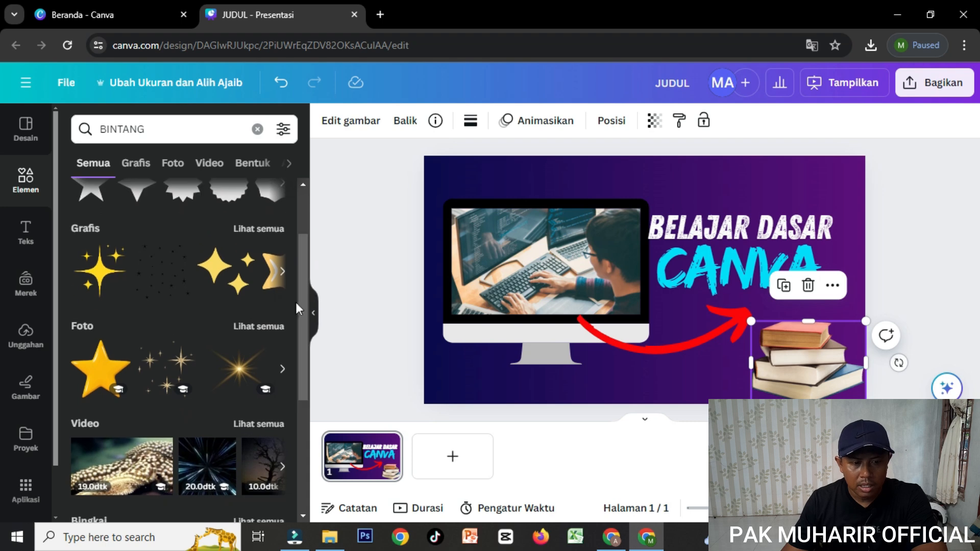
drag(242, 380, 857, 187)
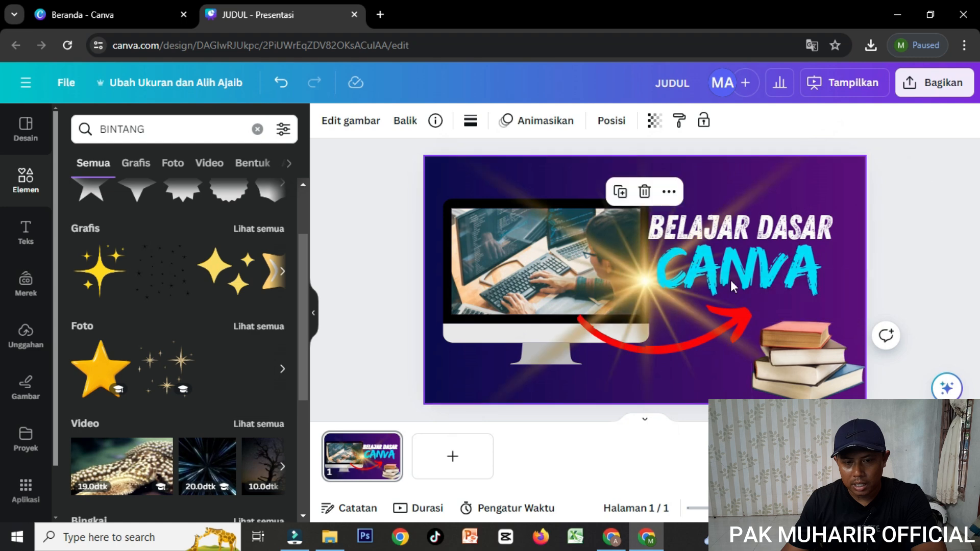
Shrink the golden starburst photo to about 1480 × 832 px and place it over the books at about X 960, Y 252 px
click(631, 292)
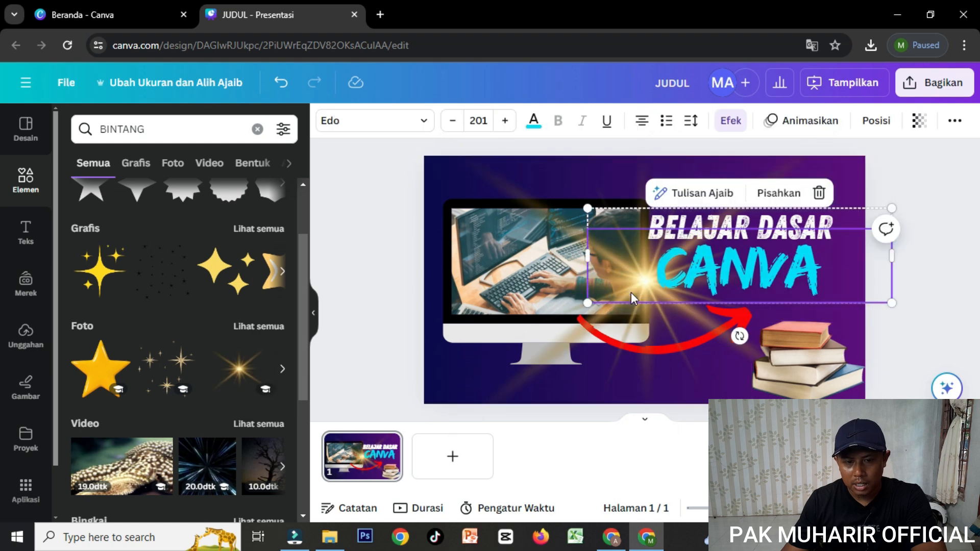
click(702, 372)
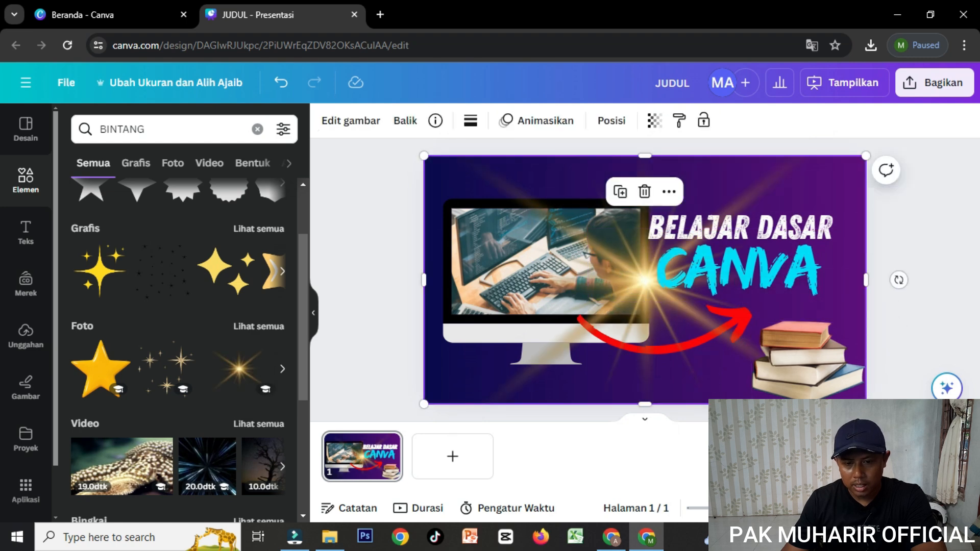
drag(866, 404, 794, 363)
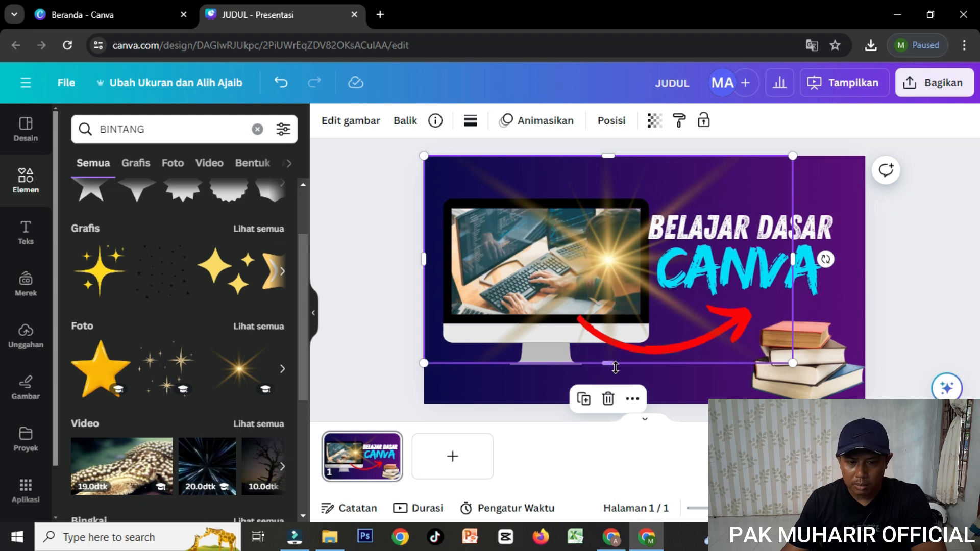
drag(449, 357, 641, 390)
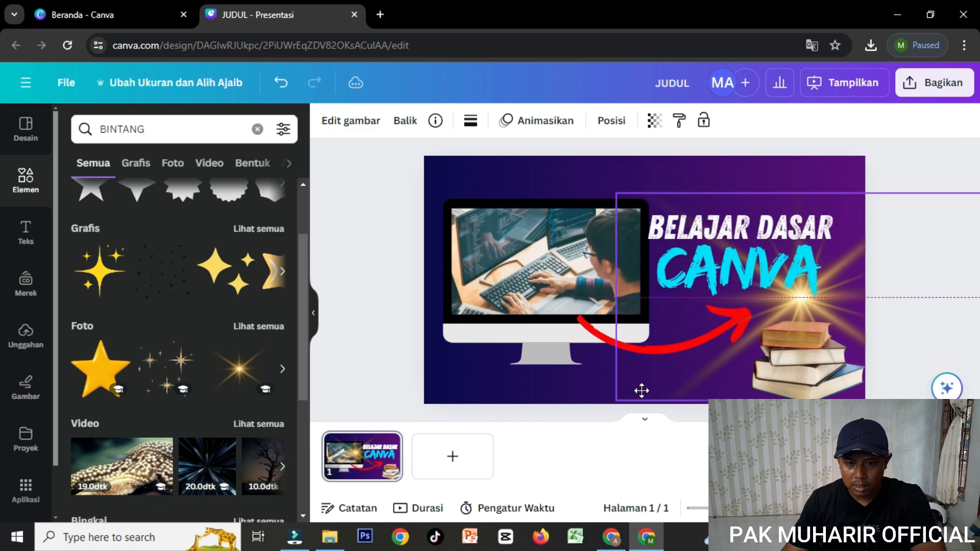
drag(614, 193, 644, 202)
drag(816, 311, 816, 317)
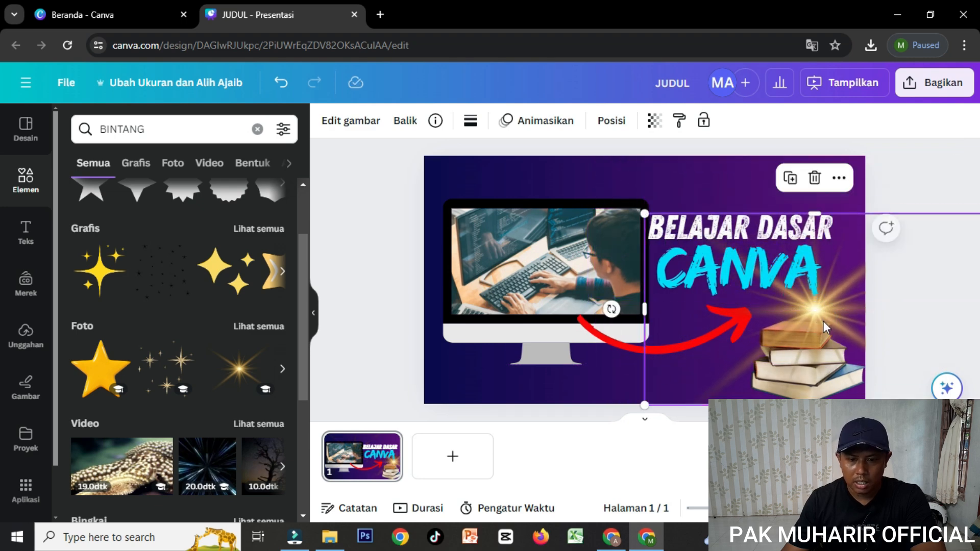
Send the golden starburst photo to the very back and move it up to the end of "CANVA" at about X 1004, Y 69 px
click(609, 122)
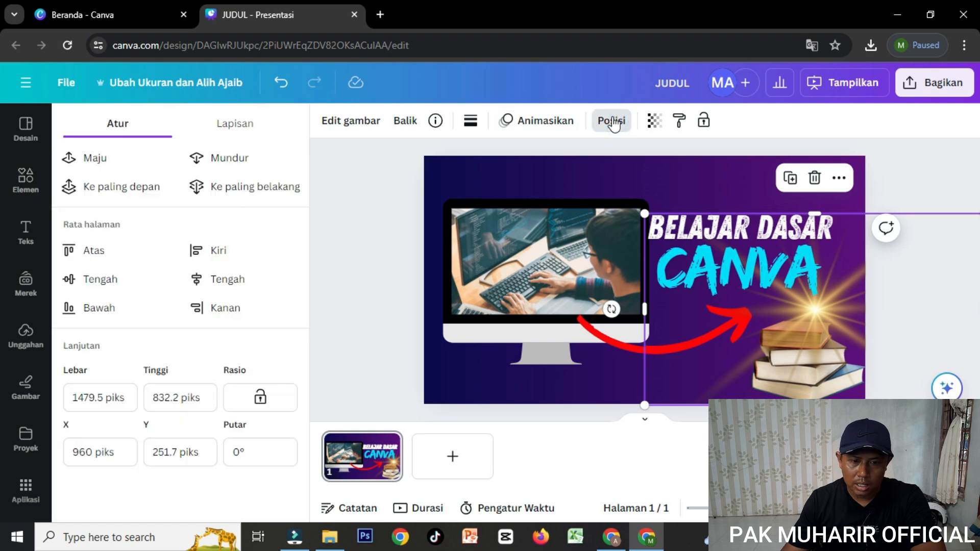
click(275, 189)
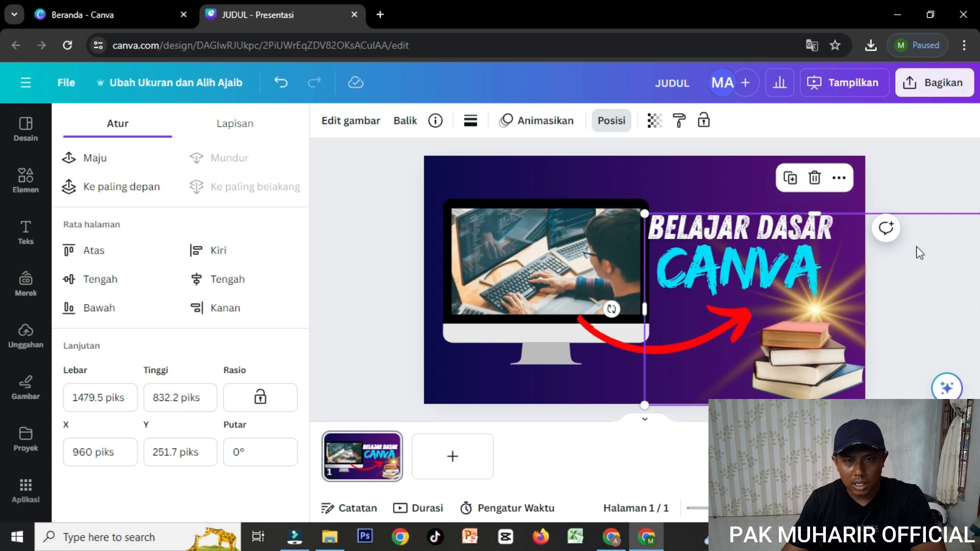
drag(816, 310, 826, 265)
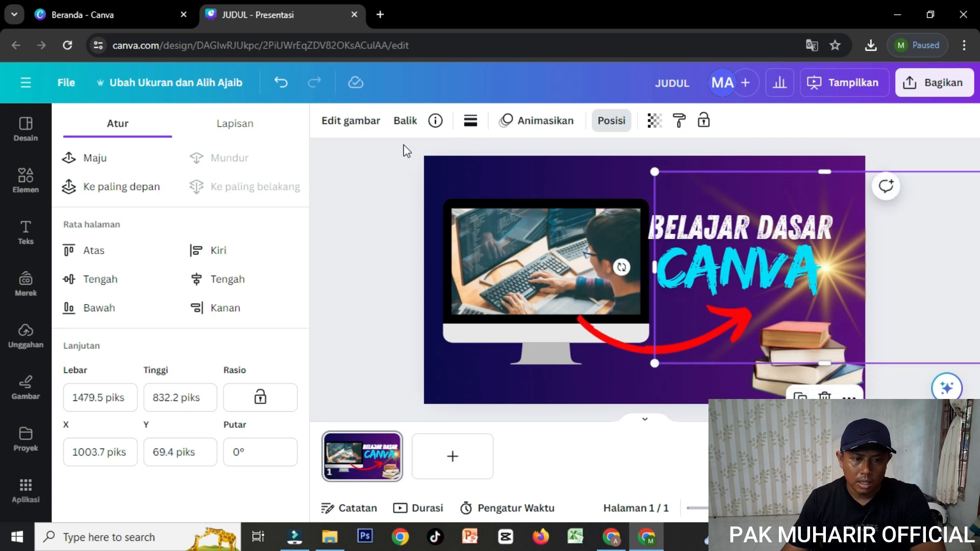
click(384, 149)
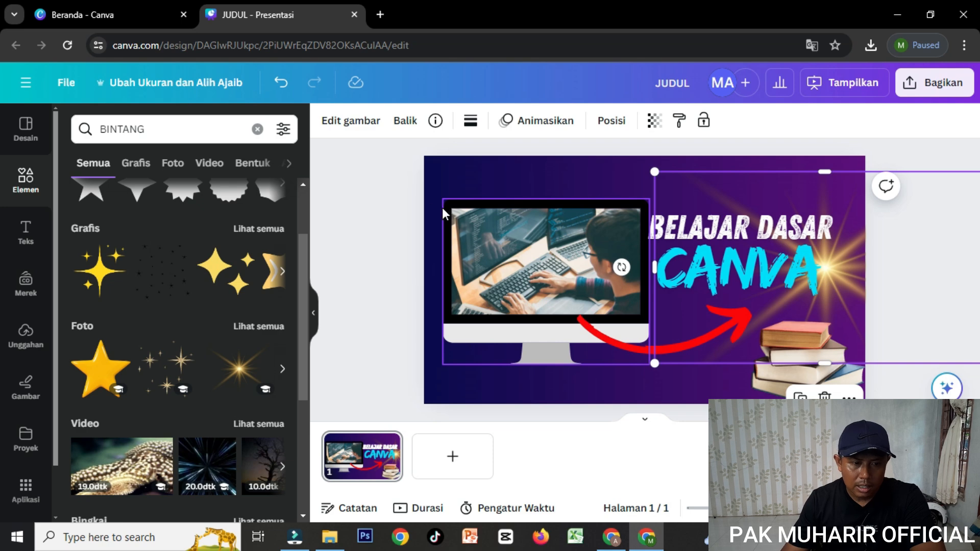
Clear the element search and browse further suggested element categories
click(257, 129)
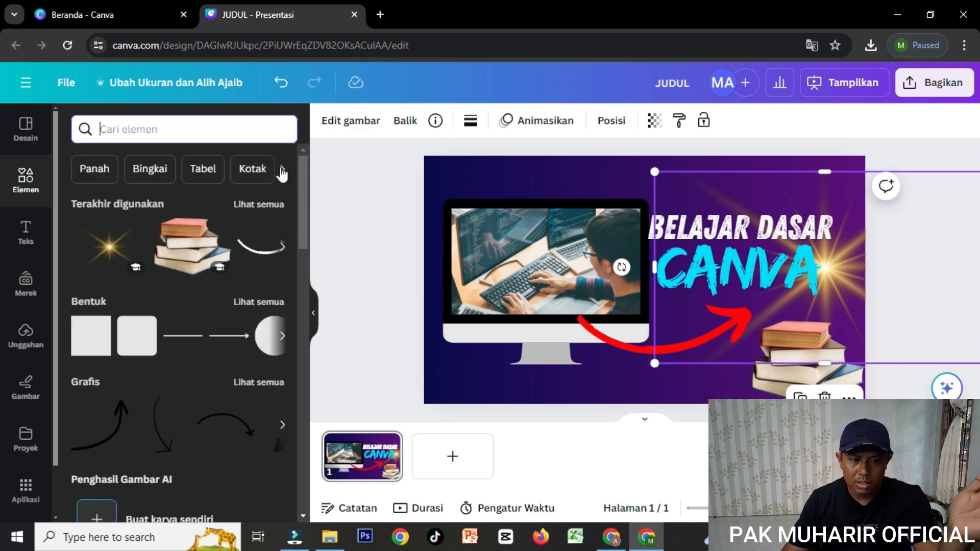
click(284, 169)
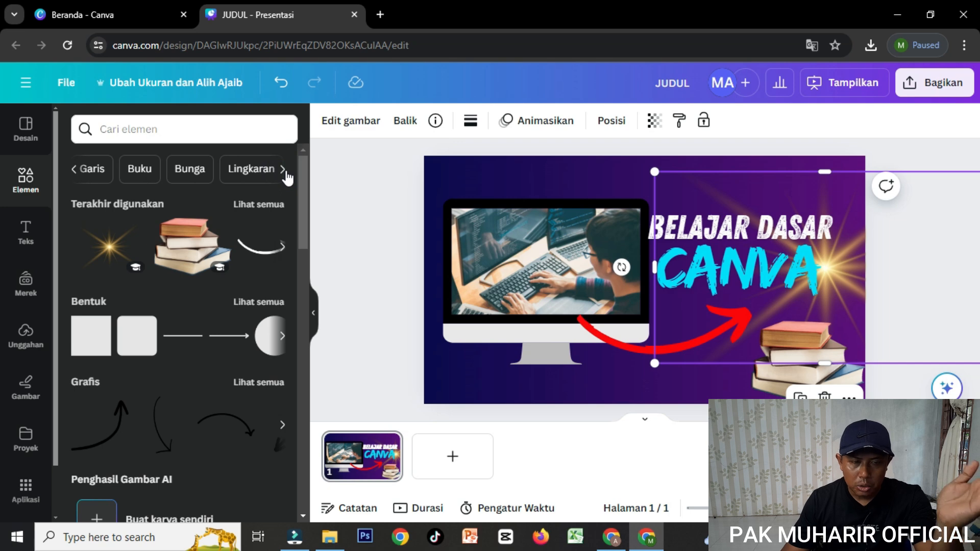